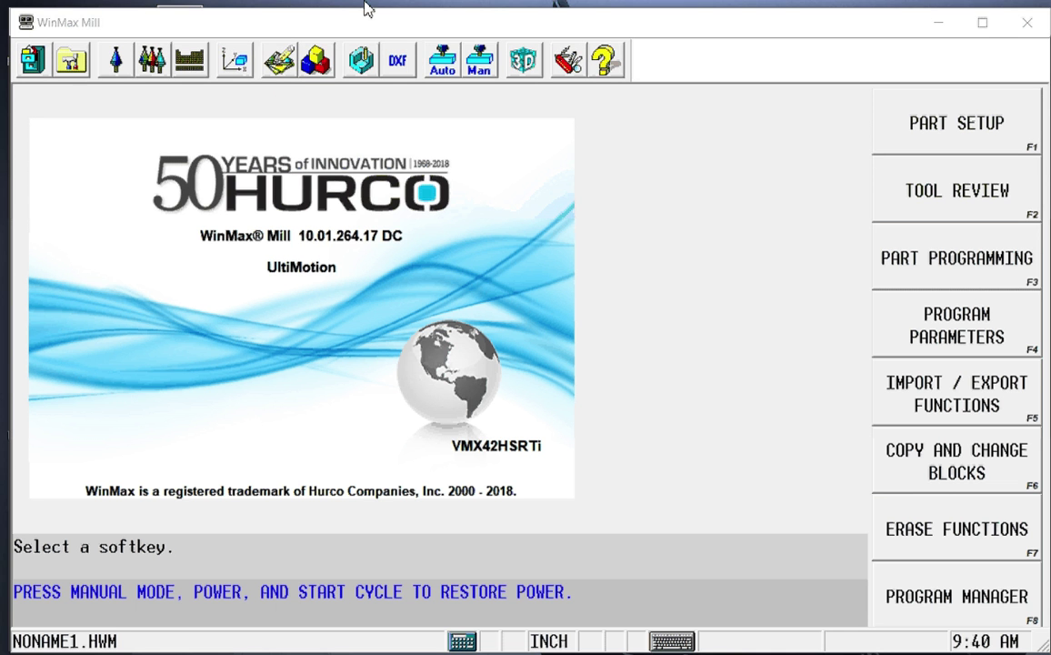
# In Part Setup's Stock Geometry, keep BOX stock and turn Manual Stock Sizing to YES
pyautogui.click(235, 66)
pyautogui.click(236, 67)
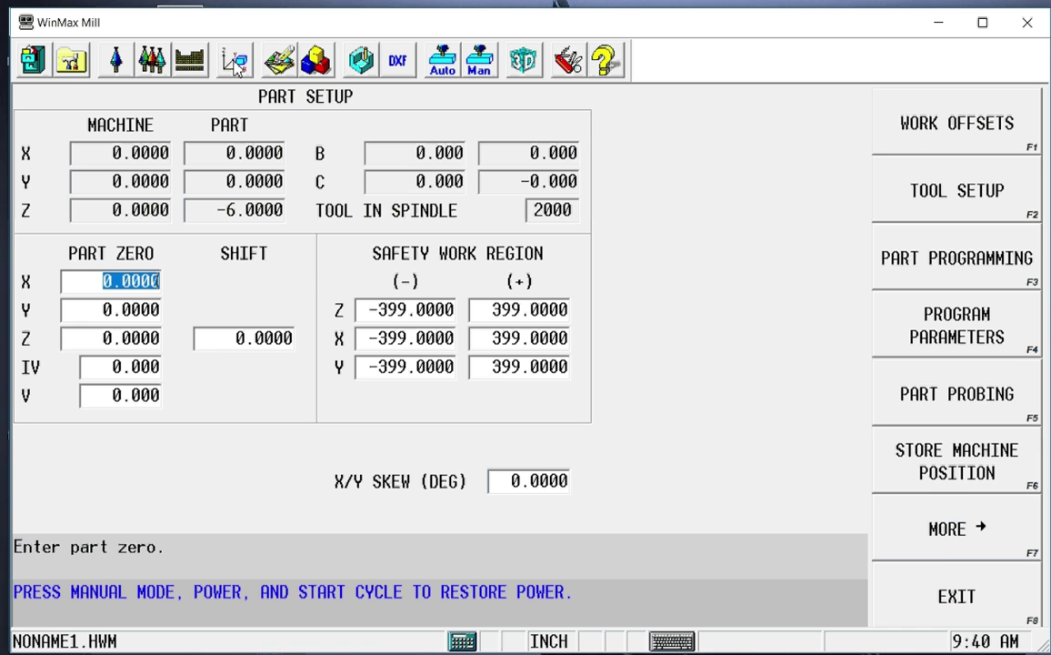
pyautogui.click(942, 549)
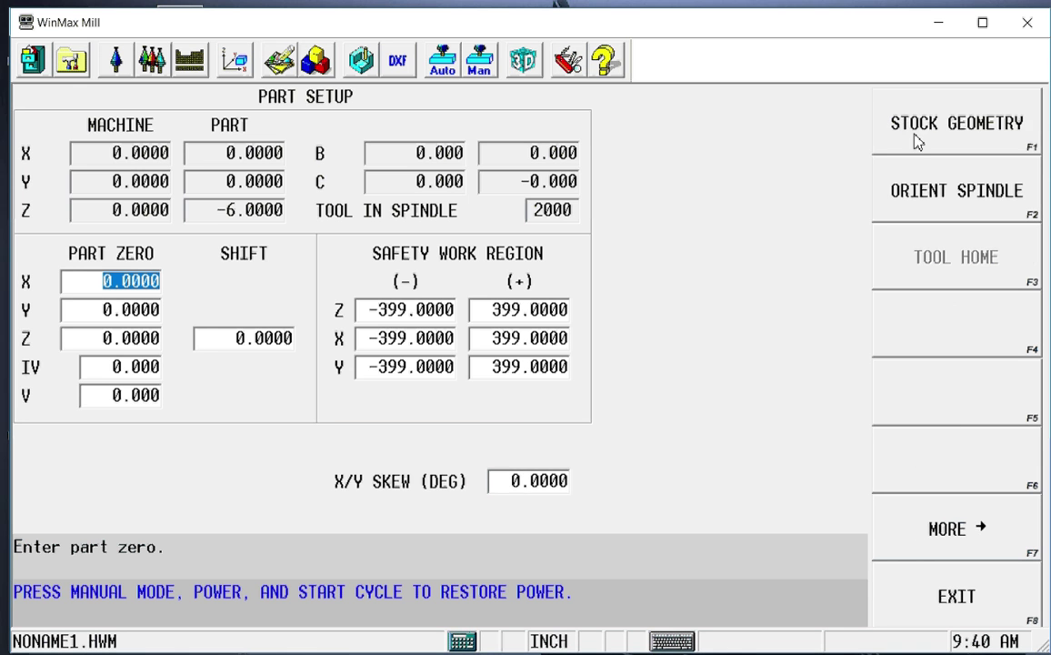
pyautogui.click(916, 136)
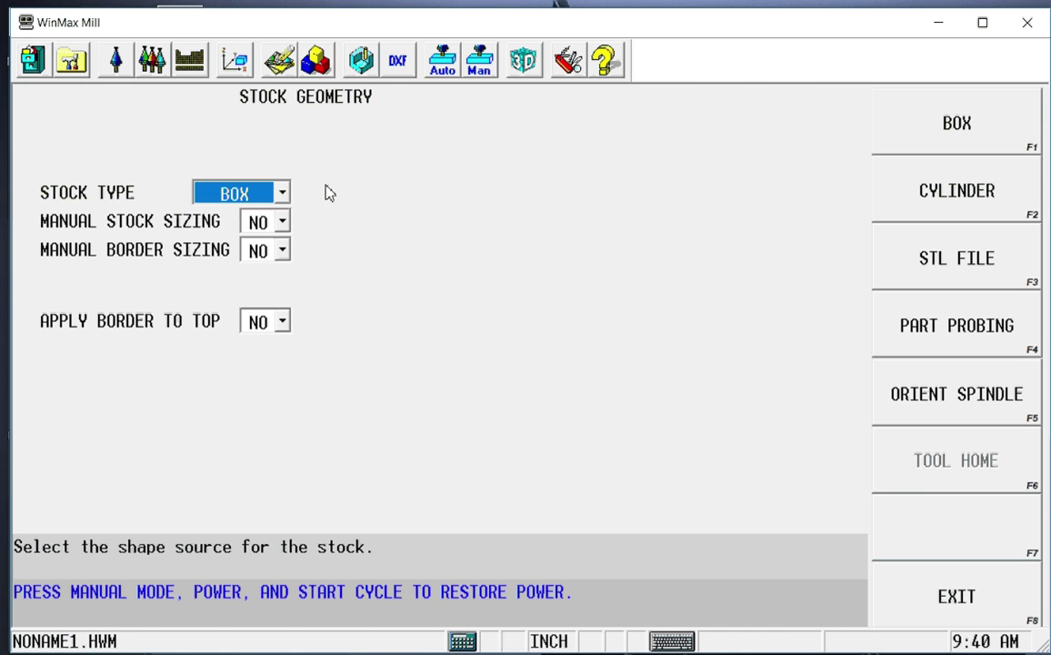
pyautogui.click(285, 196)
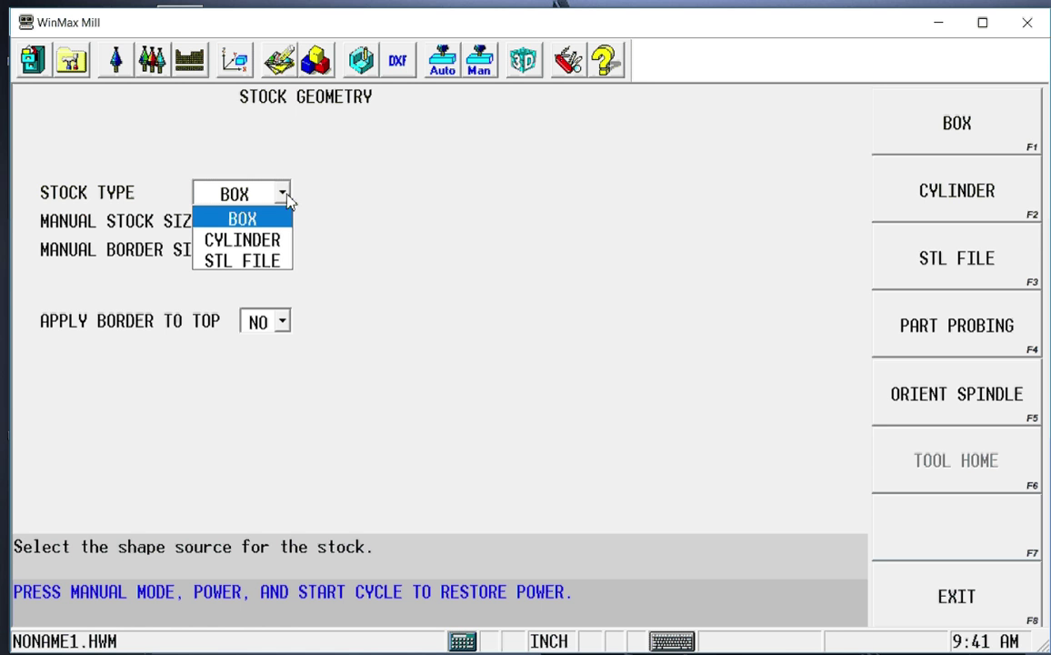
pyautogui.click(288, 199)
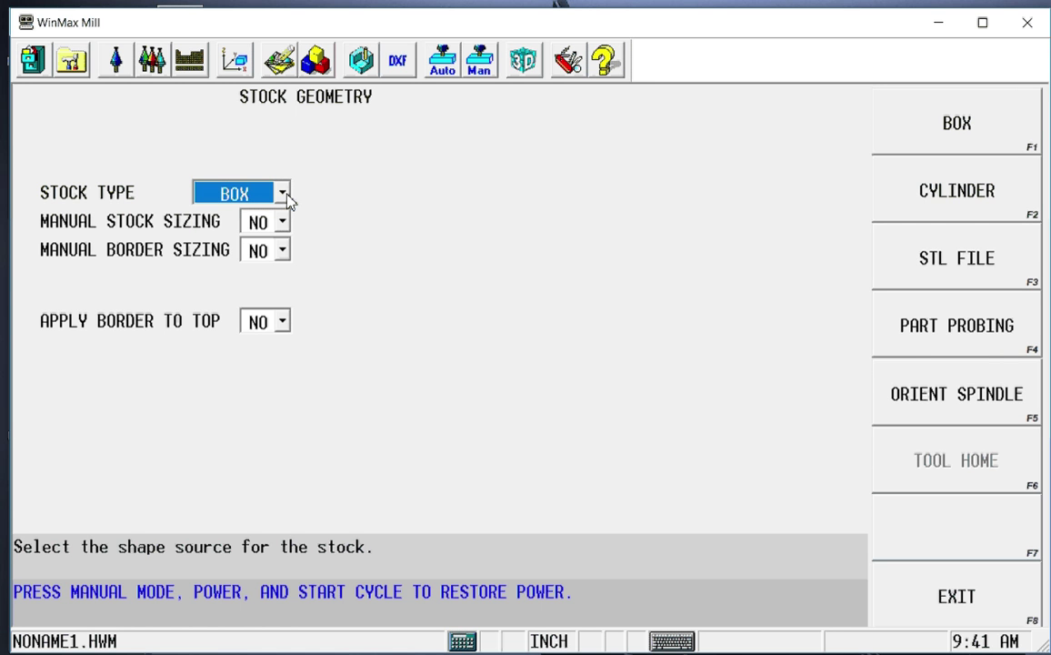
pyautogui.click(283, 225)
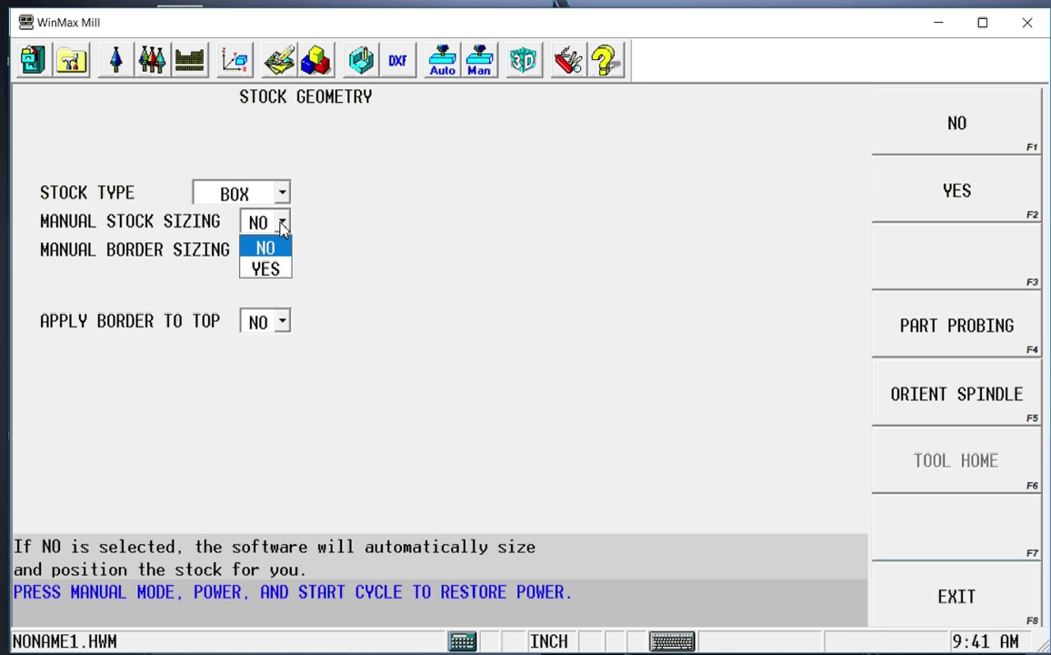
pyautogui.click(276, 276)
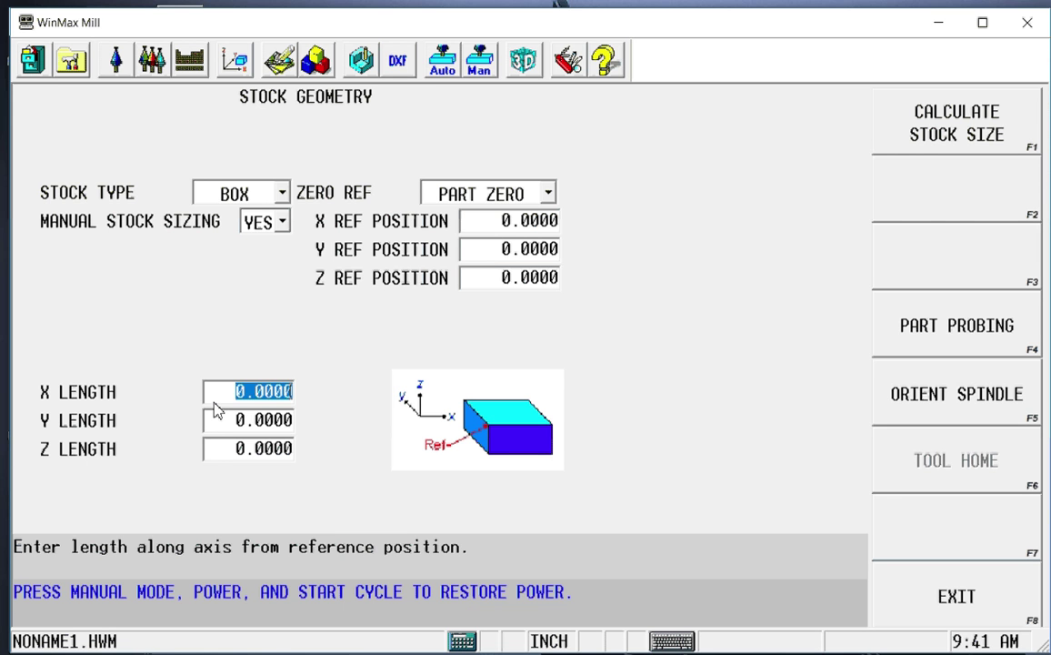
# Size the stock X 6, Y 6, Z 1 and check the X, Y, Z reference positions
pyautogui.write('6')
pyautogui.press('Return')
pyautogui.write('6')
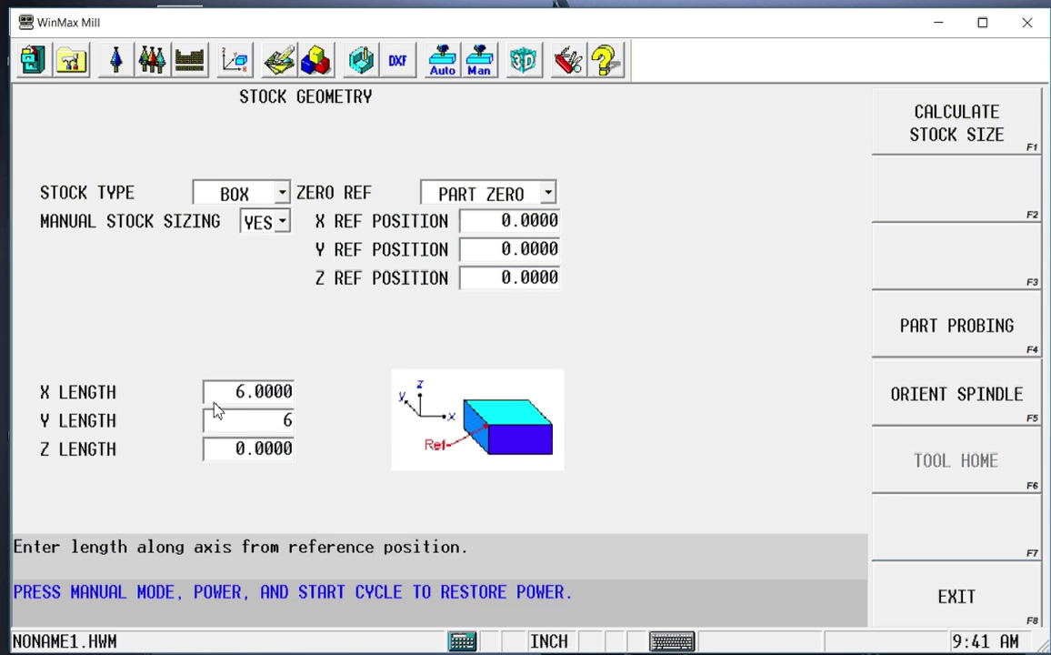
pyautogui.press('Return')
pyautogui.write('1')
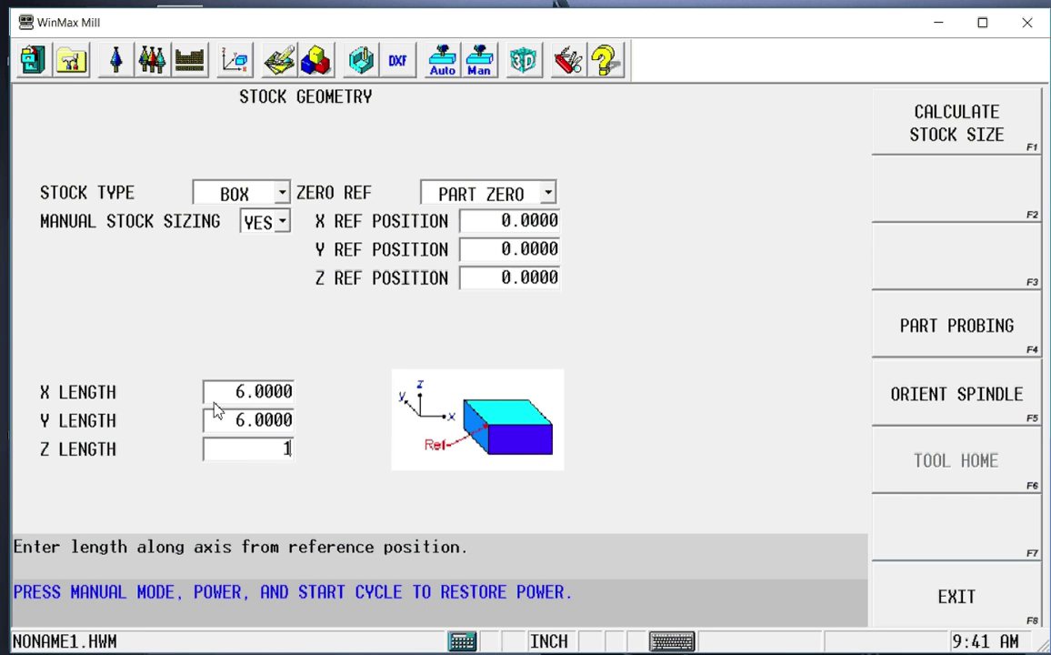
pyautogui.press('Return')
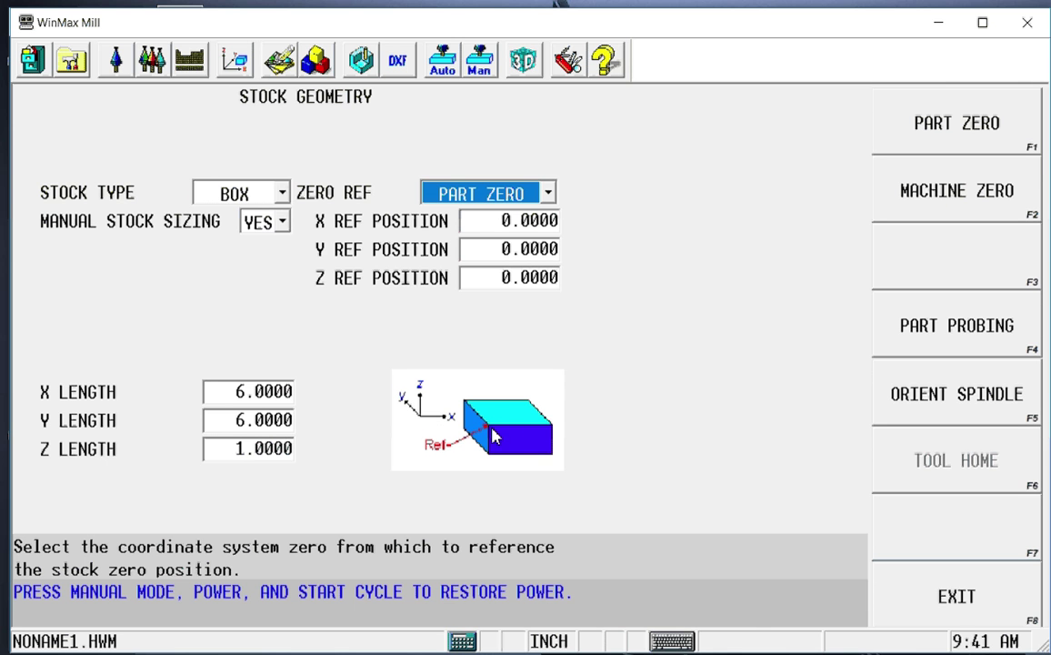
pyautogui.click(481, 228)
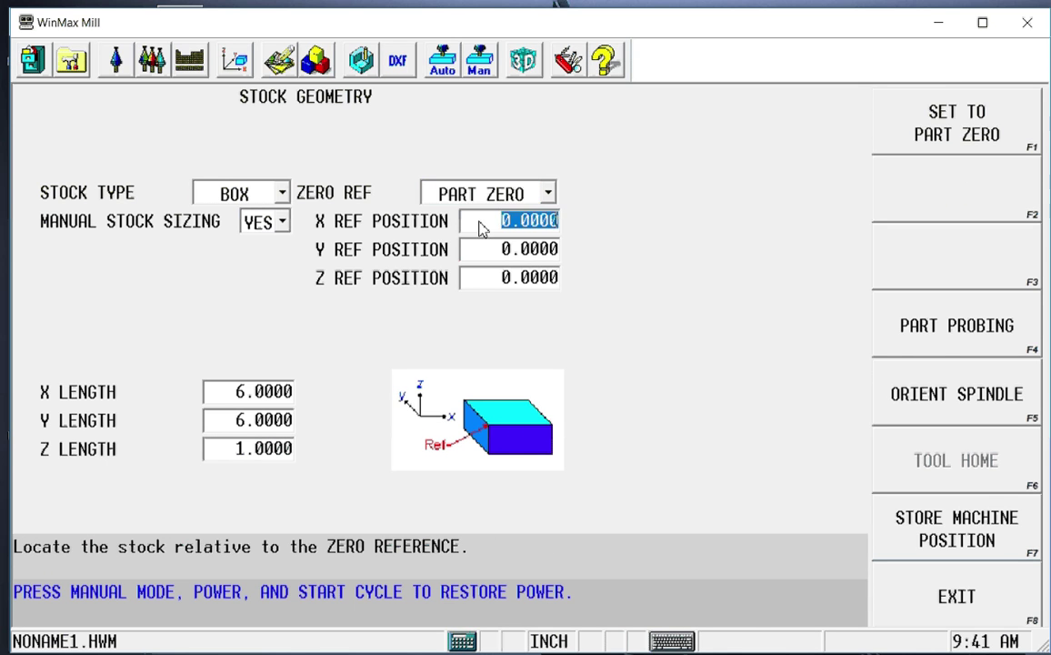
pyautogui.click(487, 254)
pyautogui.click(507, 284)
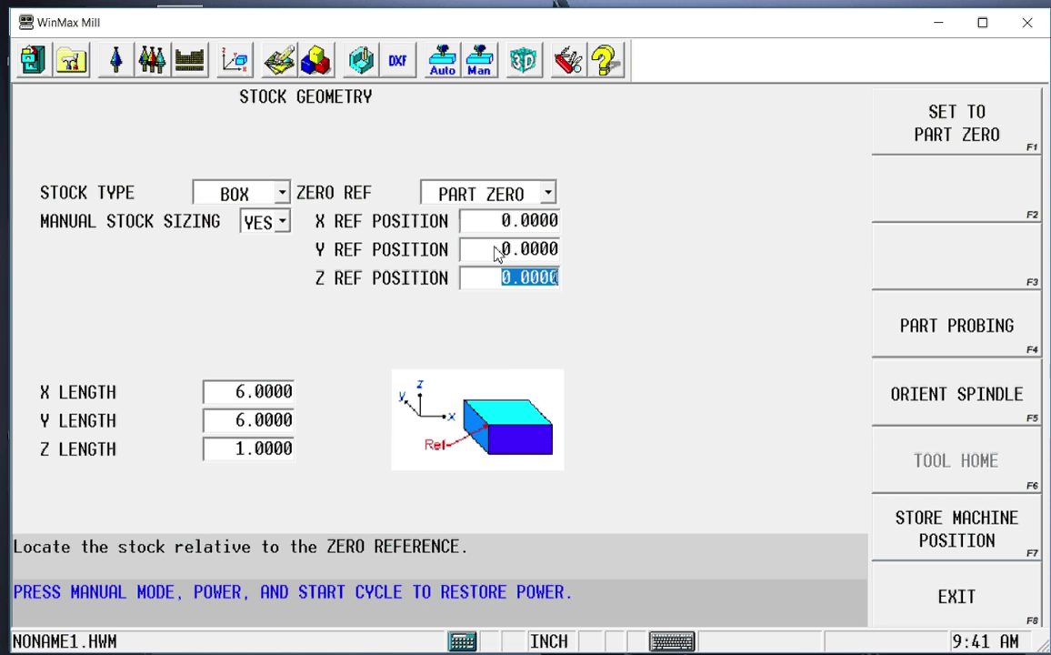
# In Tool Setup, make tool 1 an END MILL with 0.5 diameter
pyautogui.click(114, 69)
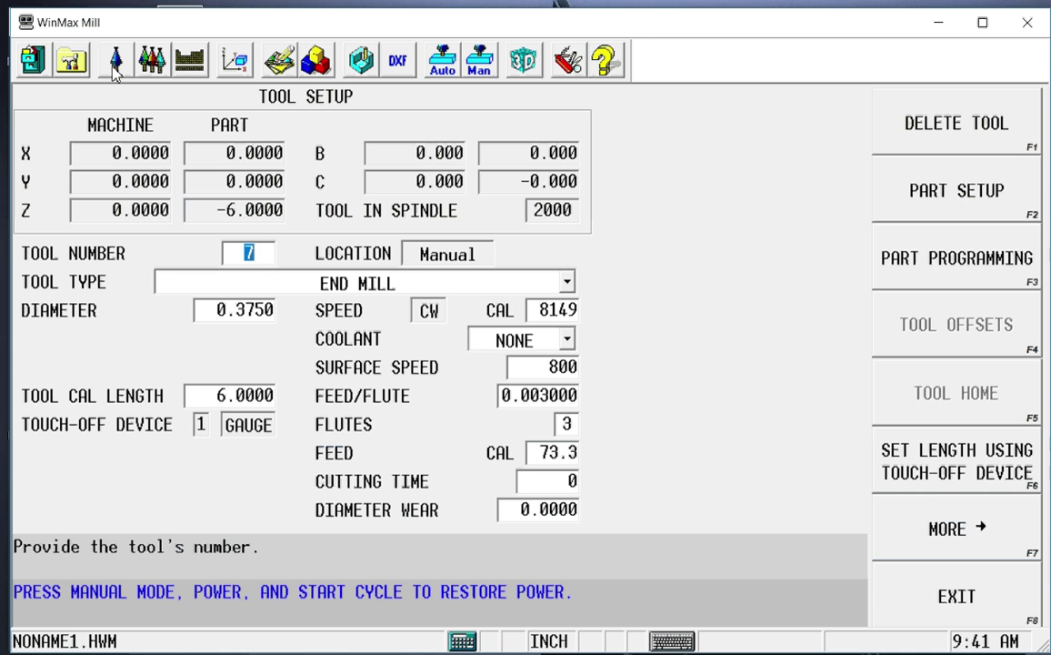
pyautogui.write('1')
pyautogui.press('Return')
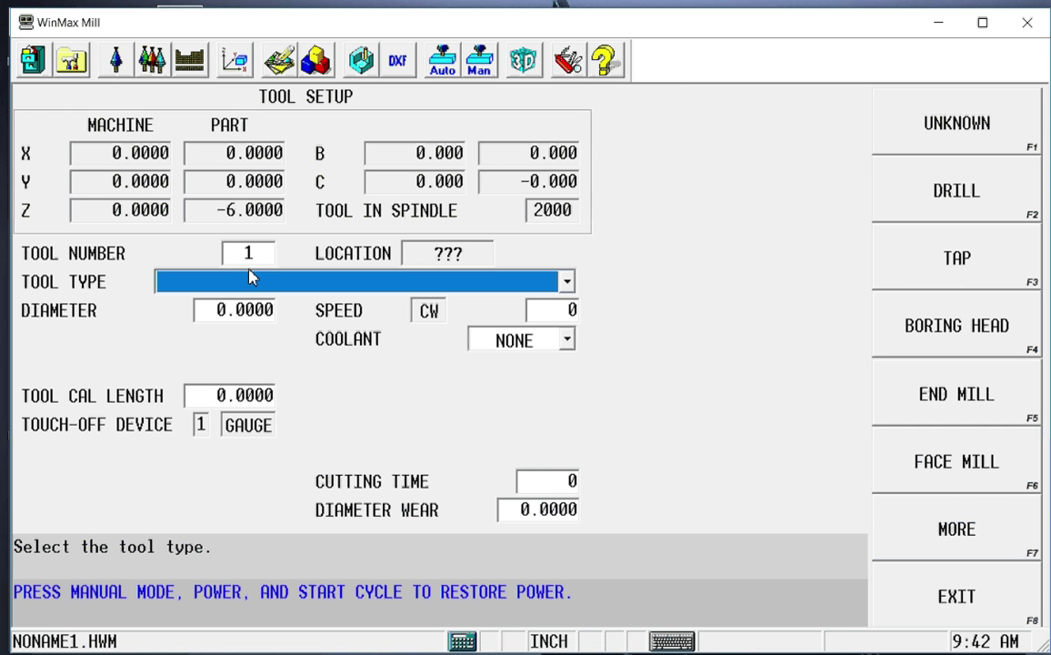
pyautogui.click(566, 283)
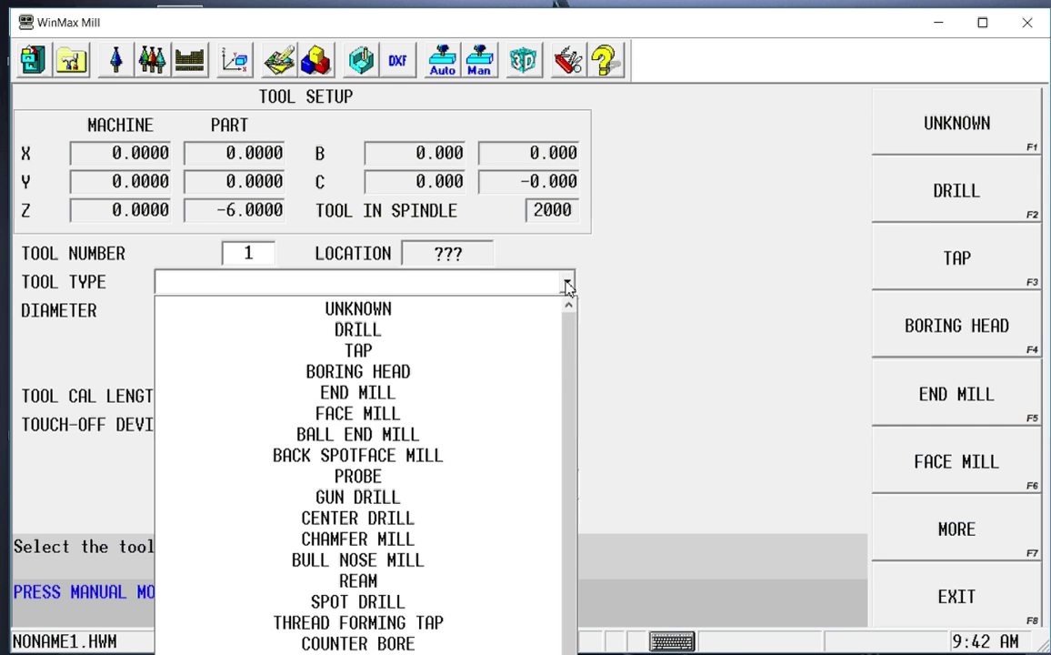
pyautogui.click(506, 392)
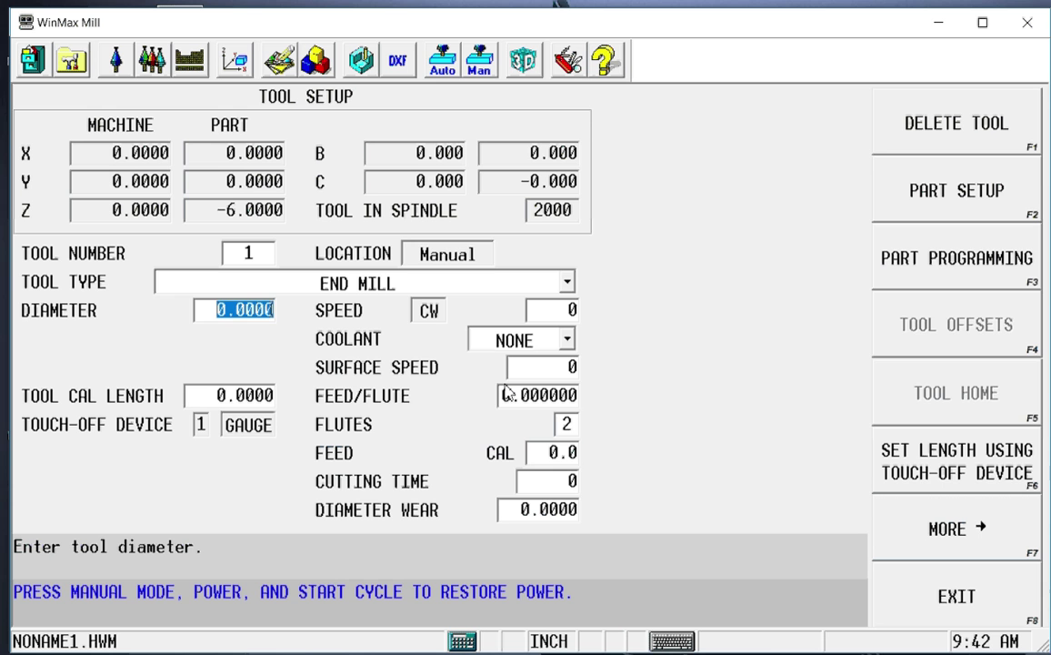
pyautogui.write('.5')
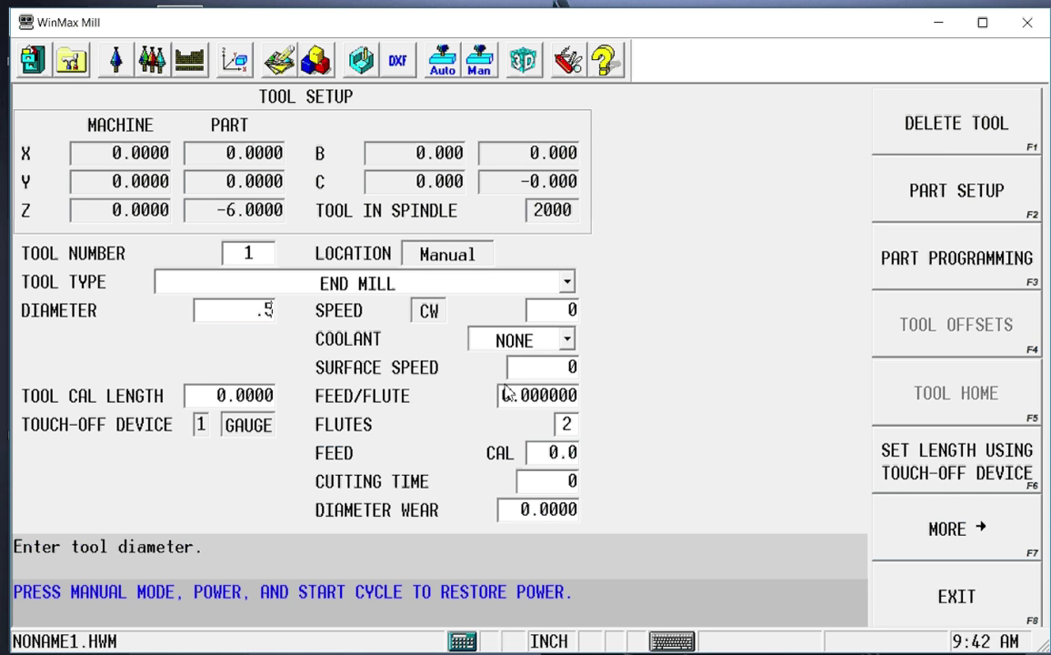
pyautogui.press('Return')
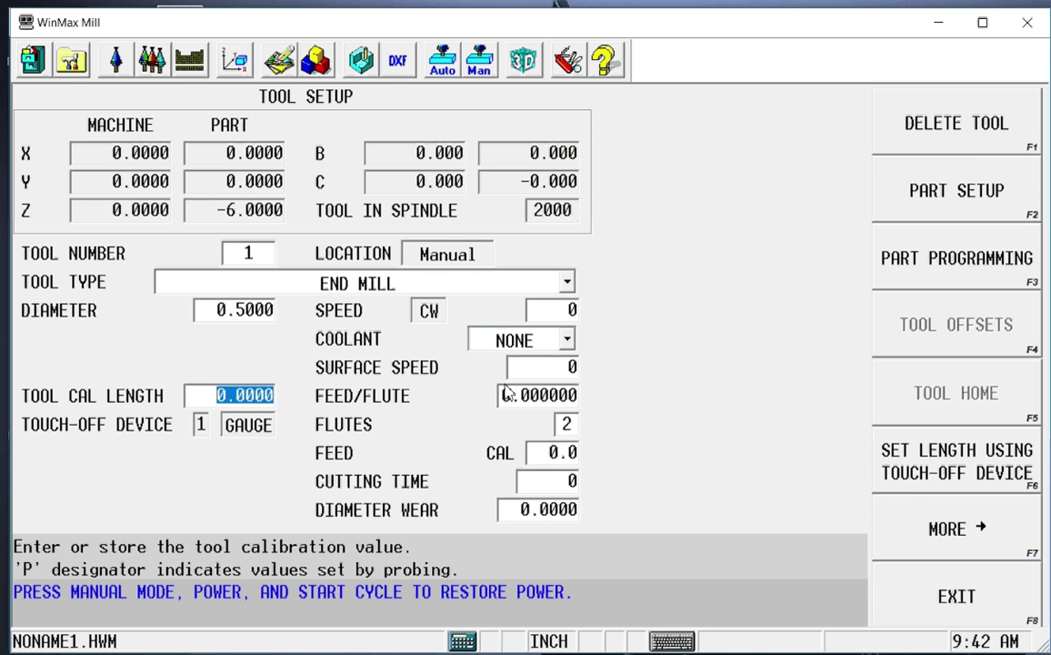
# Give tool 1 surface speed 800, feed per flute 0.005 and 3 flutes
pyautogui.click(552, 312)
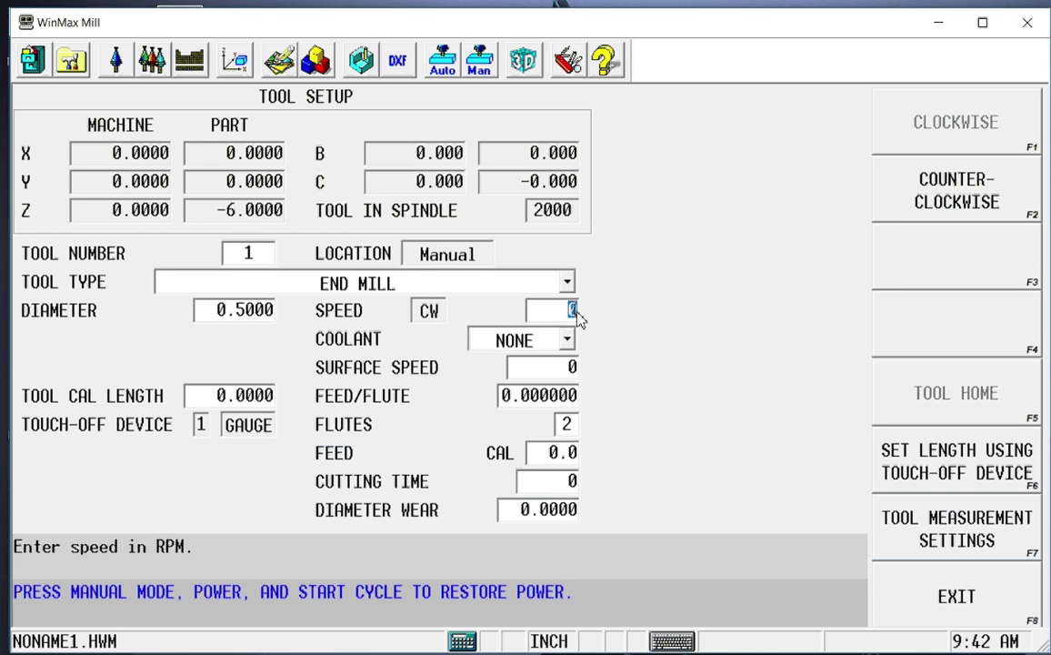
pyautogui.click(536, 453)
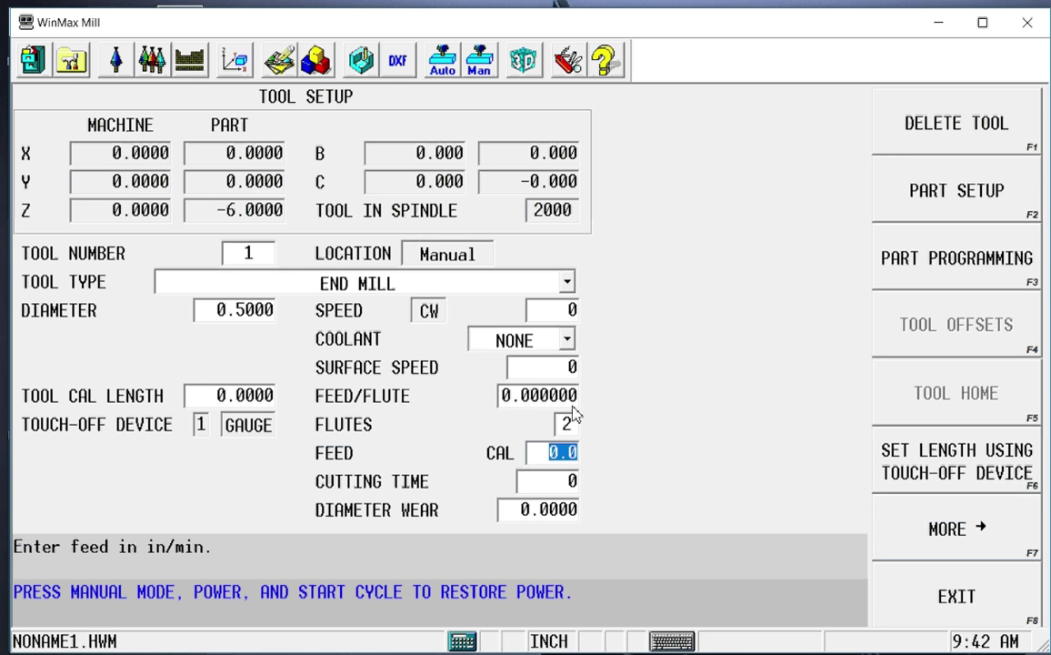
pyautogui.click(552, 371)
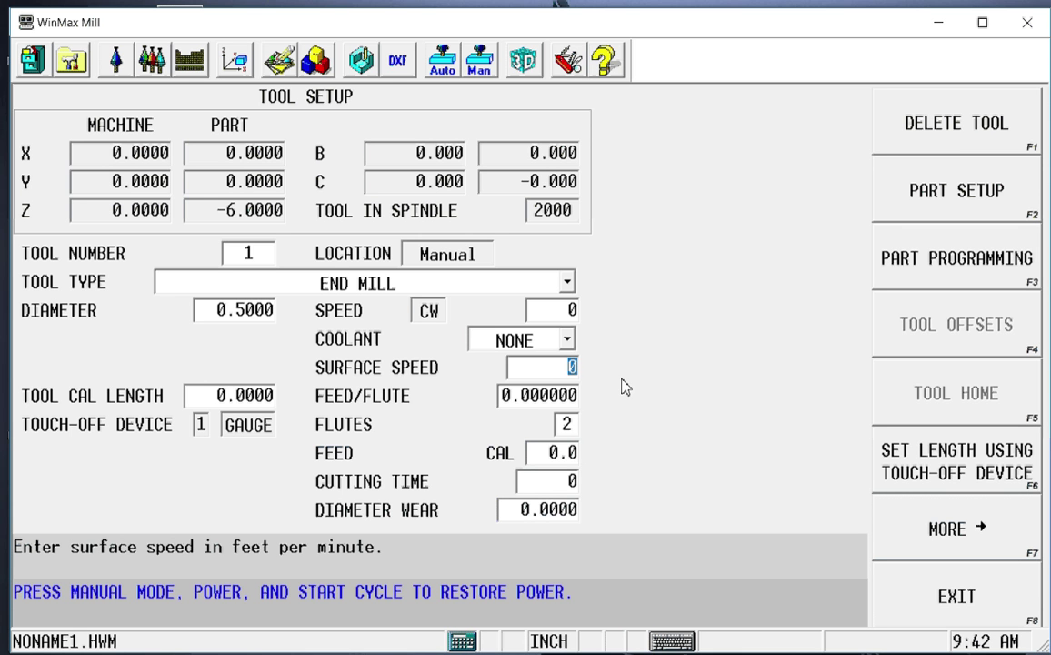
pyautogui.write('800')
pyautogui.press('Return')
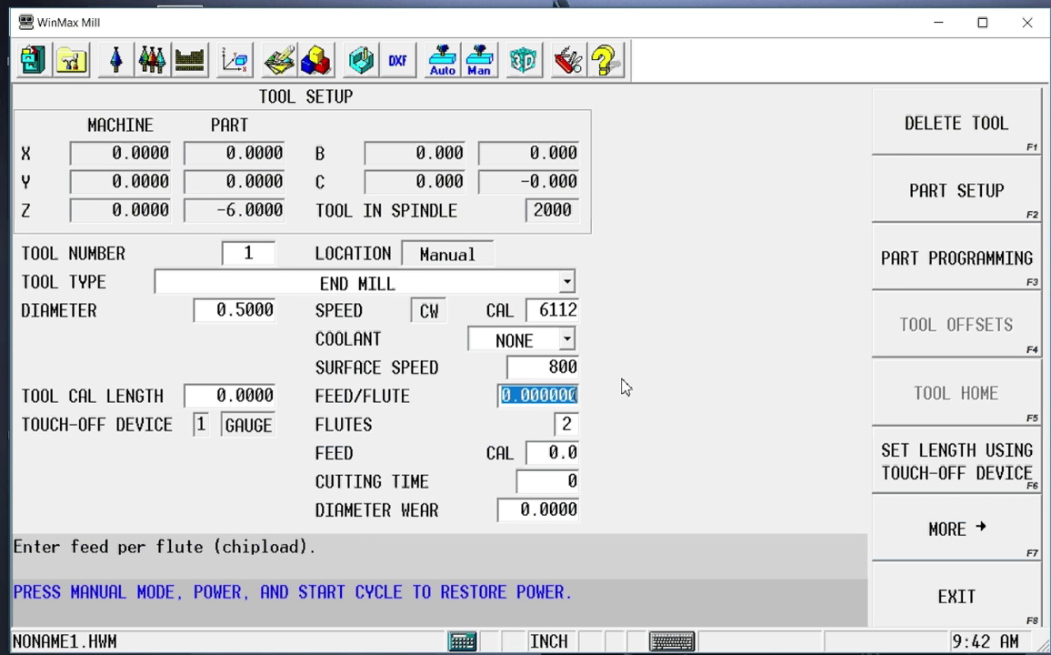
pyautogui.write('.005')
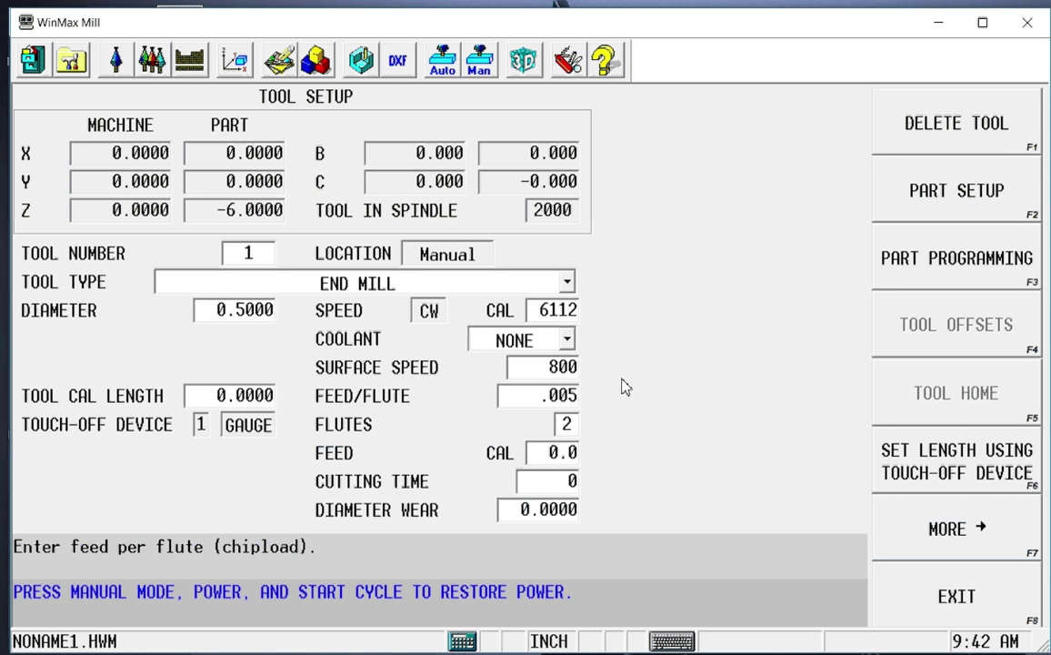
pyautogui.press('Return')
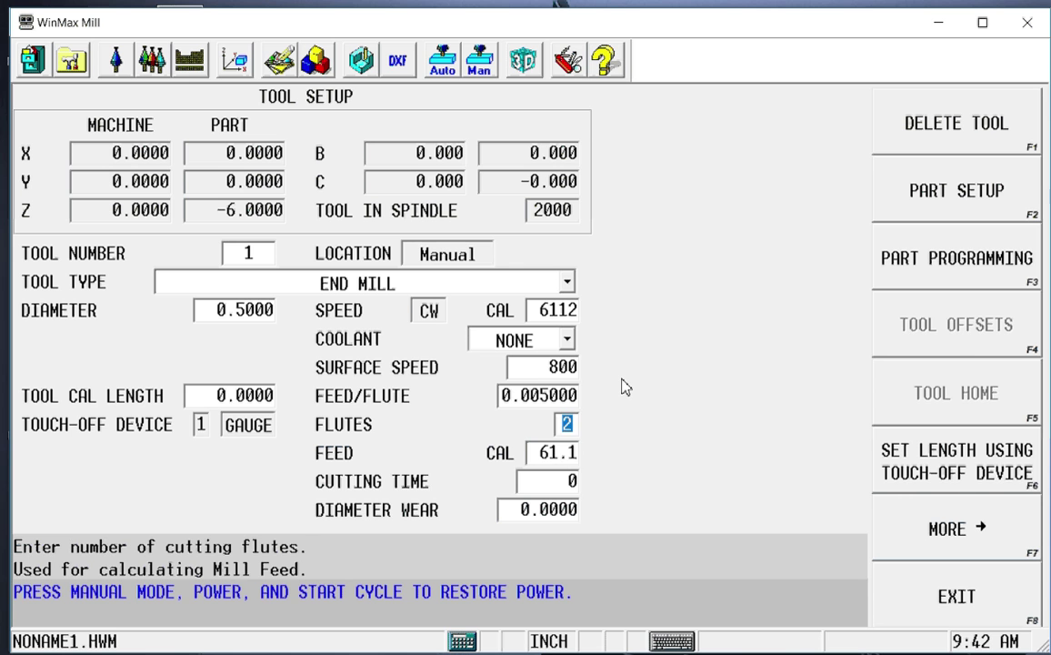
pyautogui.write('3')
pyautogui.press('Return')
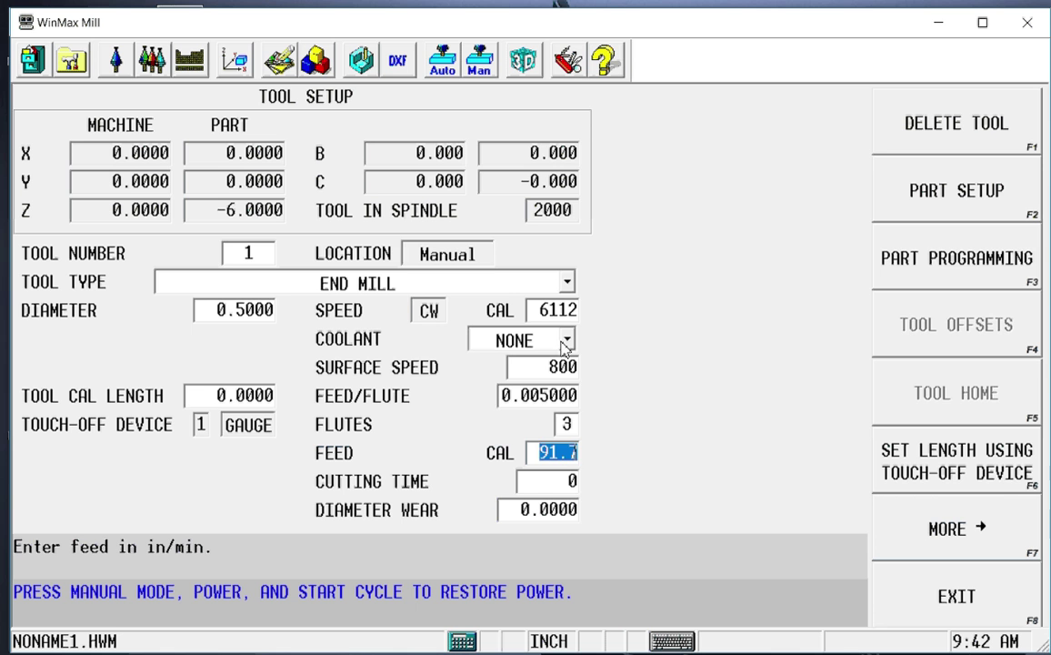
pyautogui.click(227, 261)
# Define tool 2 as a DRILL with a 5/16 (0.3125) diameter
pyautogui.moveTo(227, 259); pyautogui.dragTo(261, 261)
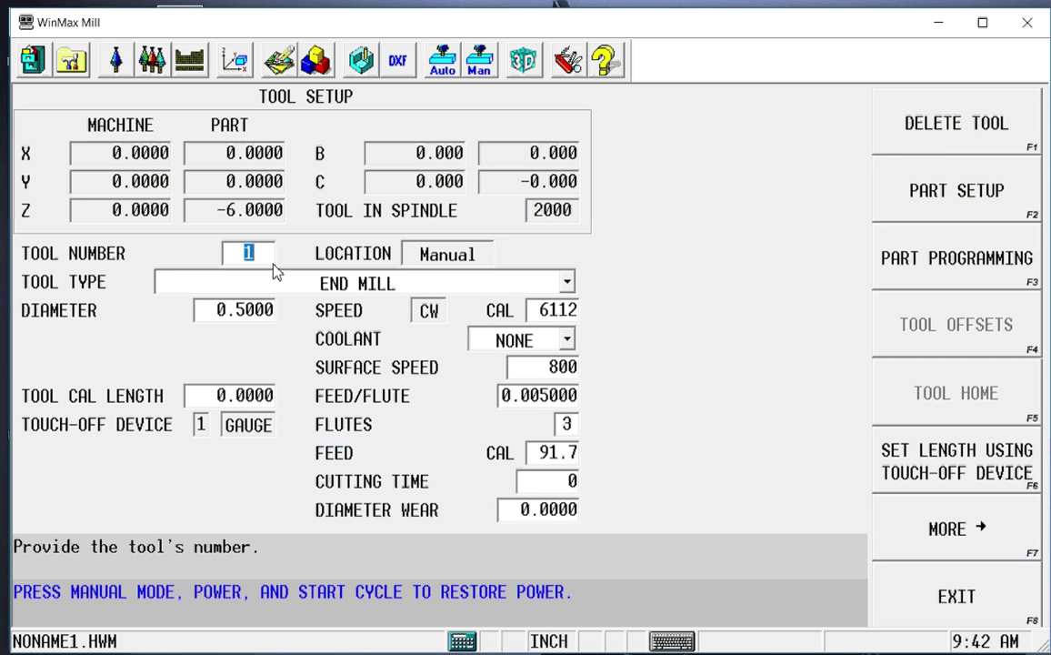
pyautogui.write('2')
pyautogui.press('Return')
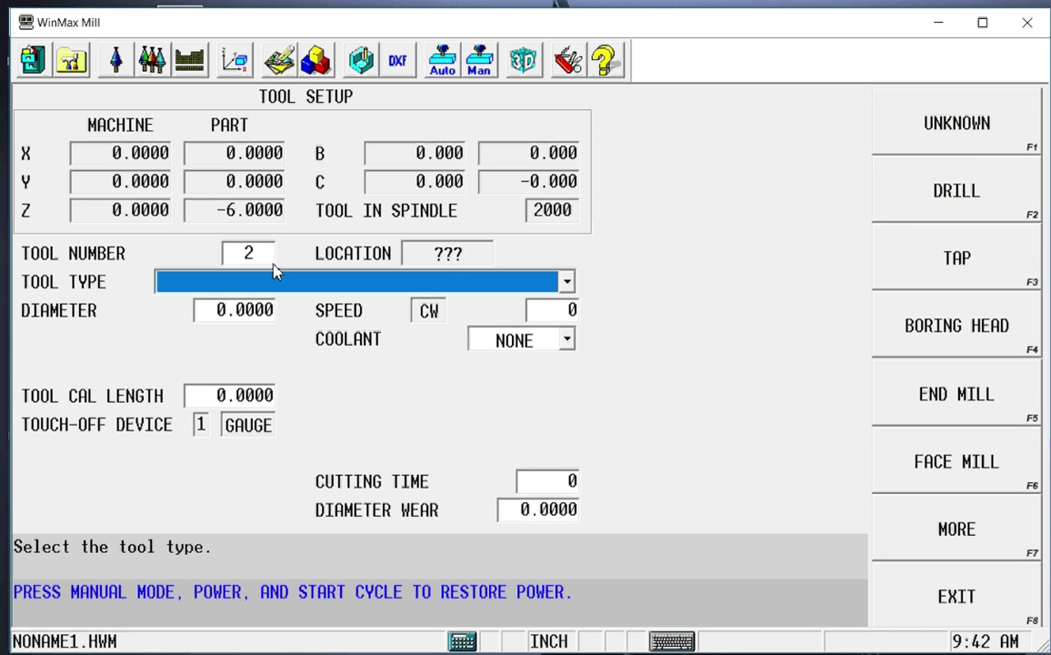
pyautogui.click(566, 283)
pyautogui.click(516, 329)
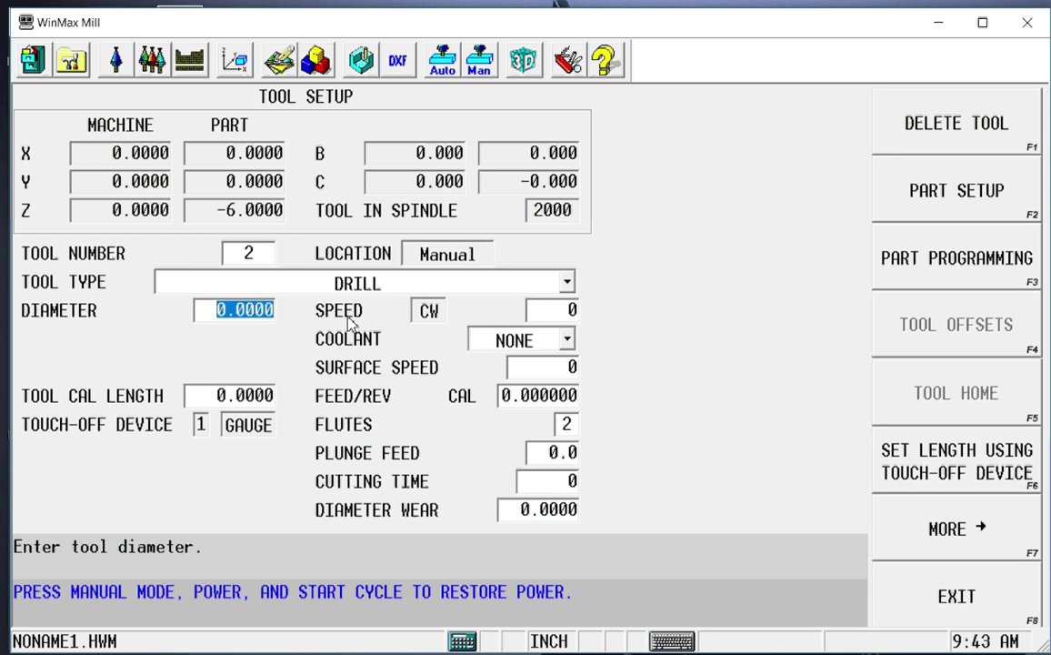
pyautogui.write('5')
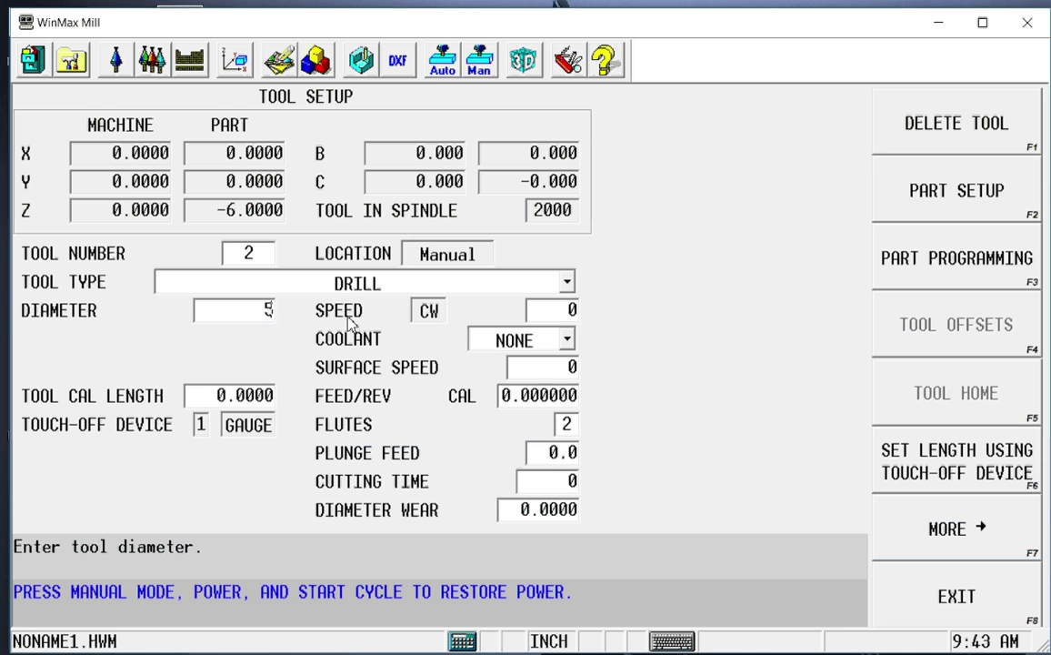
pyautogui.press('Return')
pyautogui.write('16')
pyautogui.press('Return')
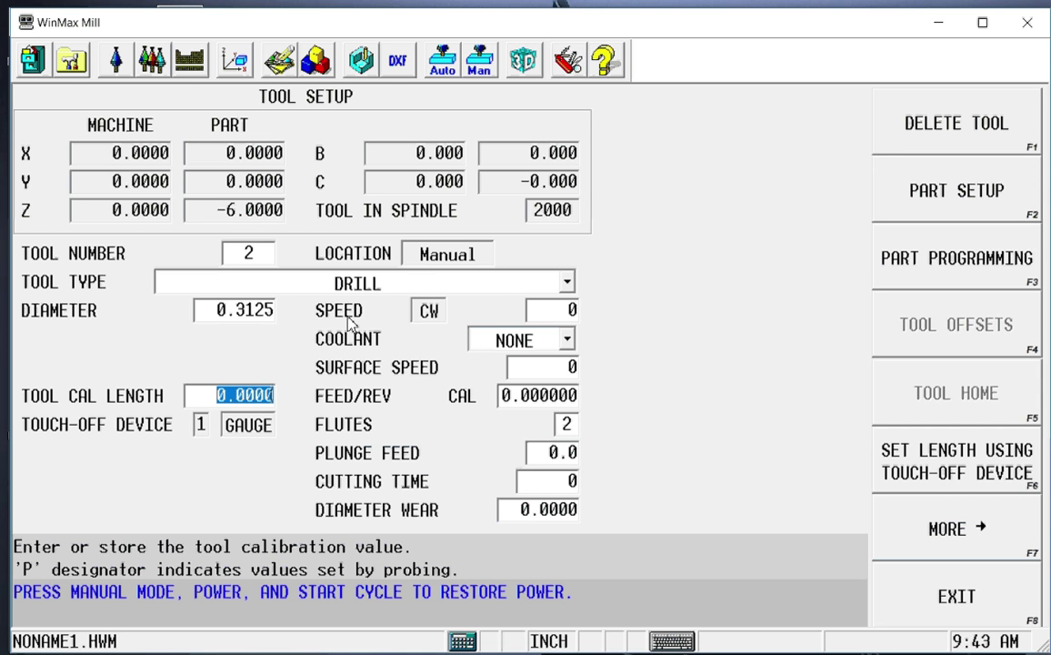
# Set the drill's surface speed to 450 and feed per revolution to 0.0035
pyautogui.click(545, 369)
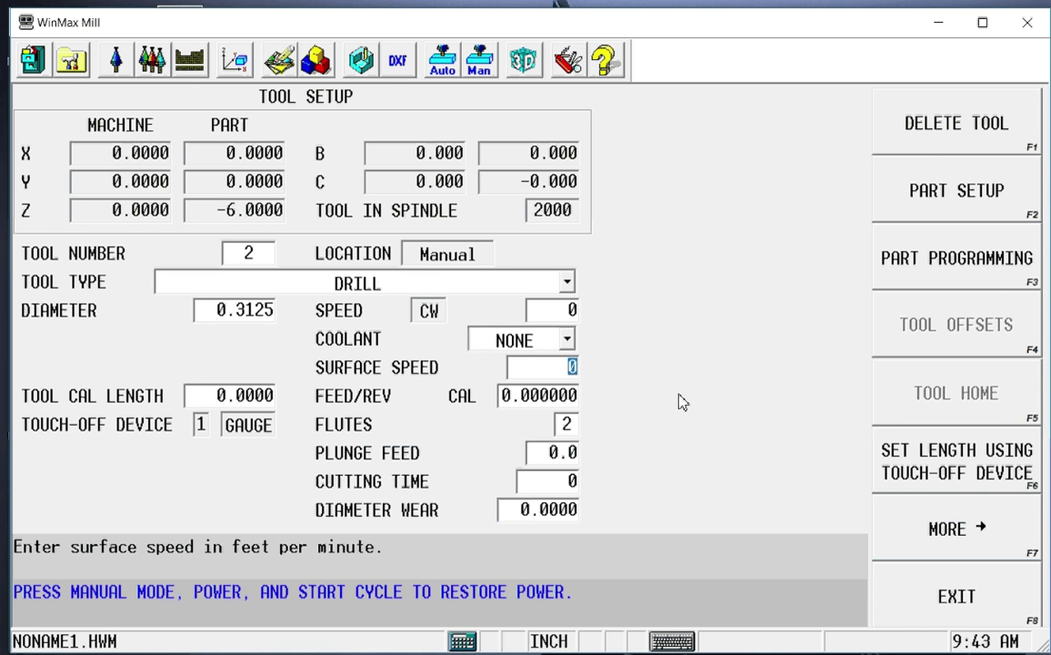
pyautogui.write('450')
pyautogui.press('Return')
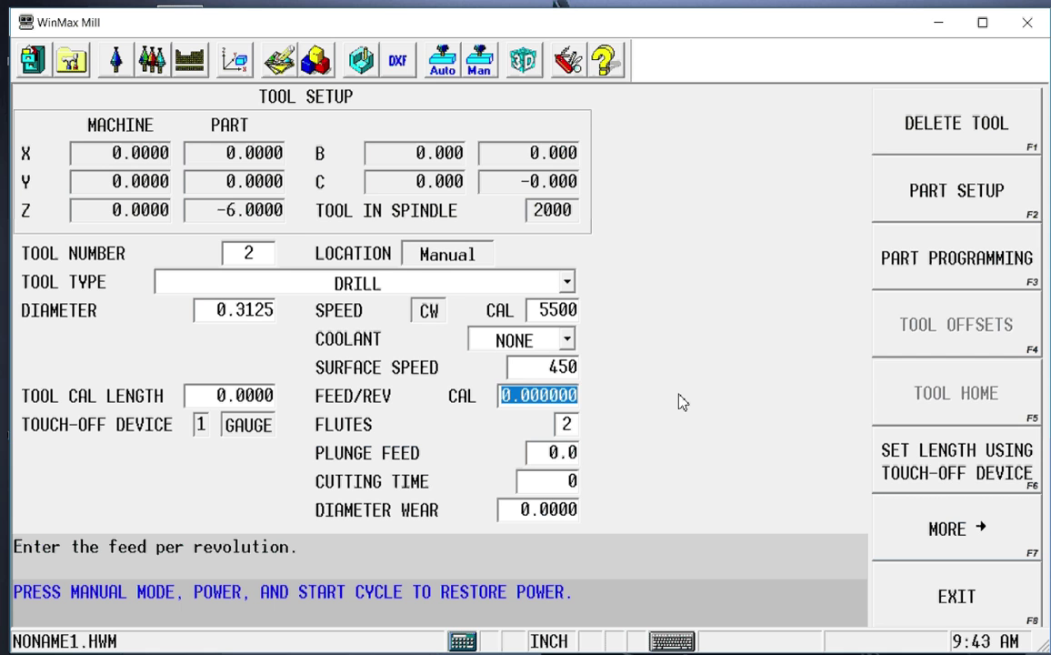
pyautogui.write('.0035')
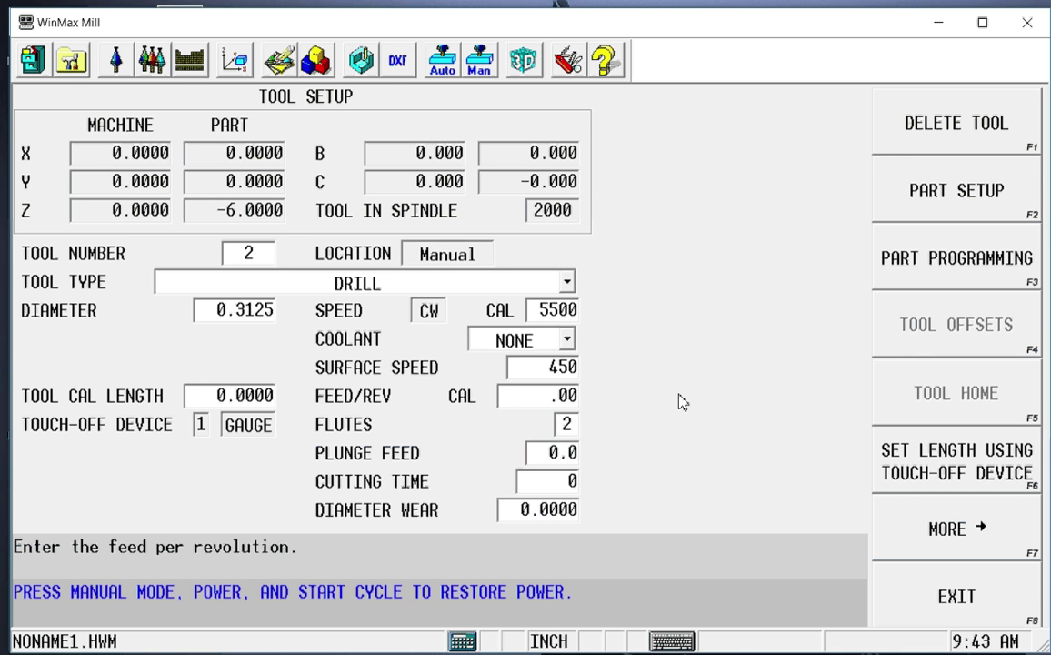
pyautogui.press('Return')
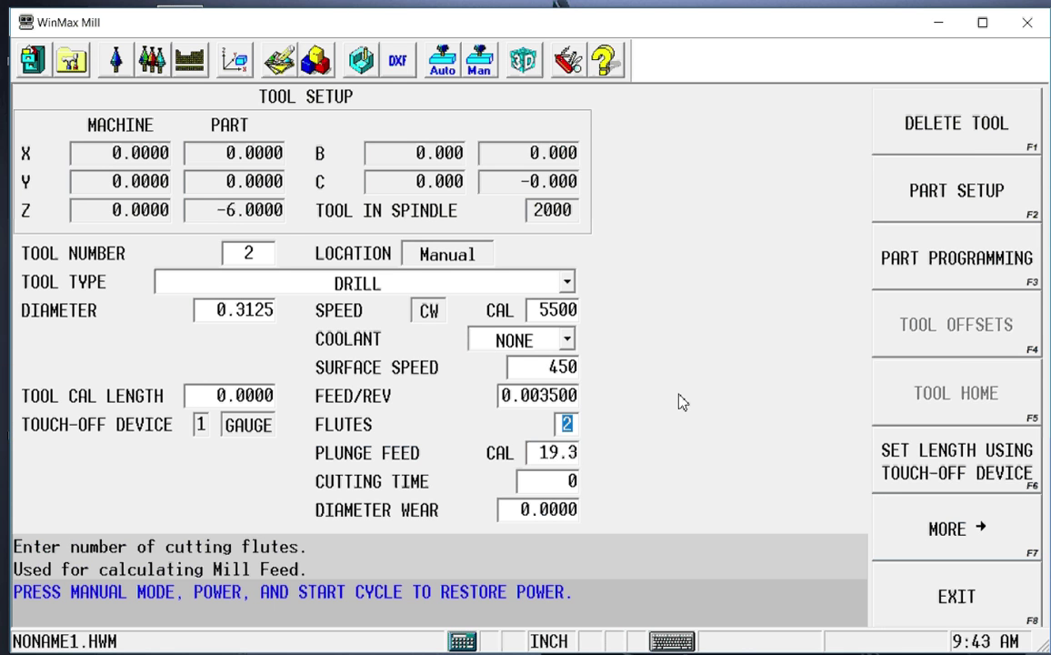
# Make tool 3 a TAP and review the standard and metric thread size chart
pyautogui.click(265, 259)
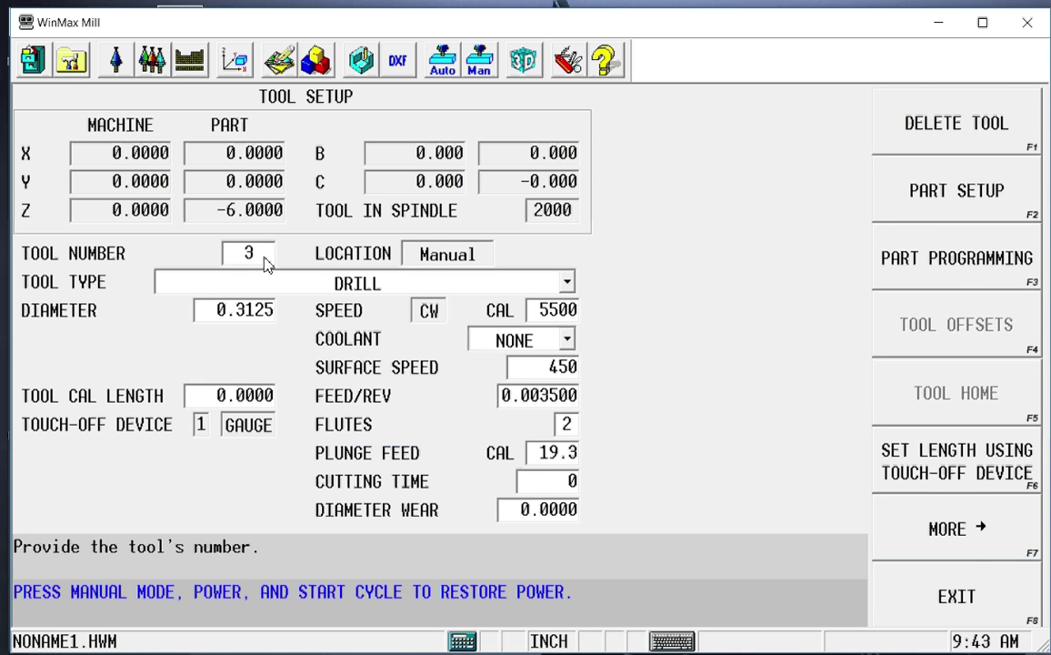
pyautogui.press('Return')
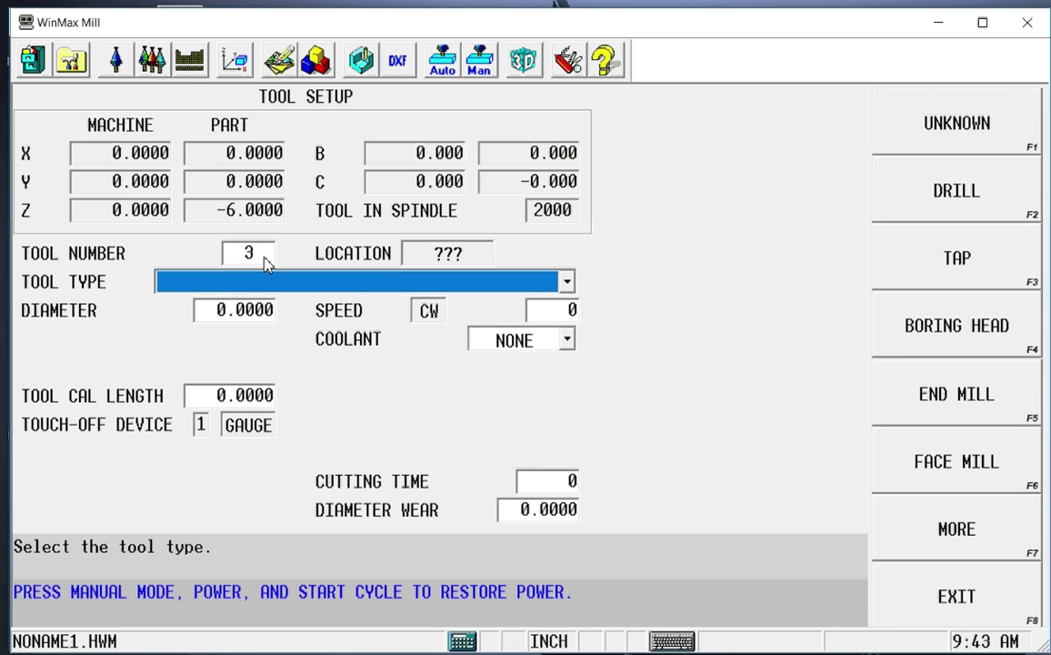
pyautogui.click(952, 261)
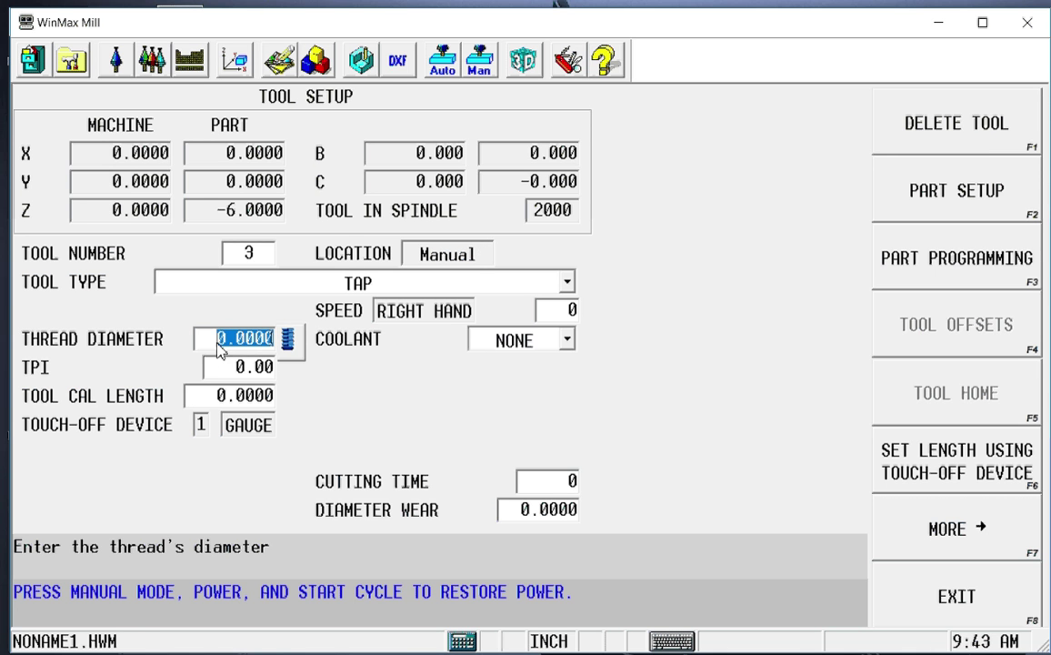
pyautogui.click(289, 342)
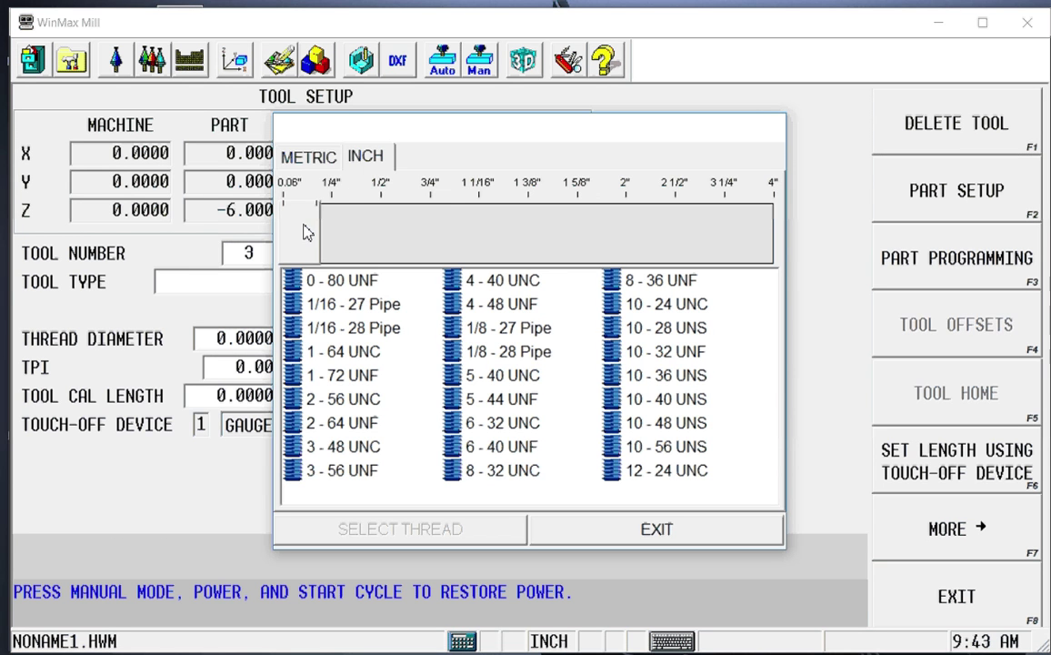
pyautogui.click(330, 160)
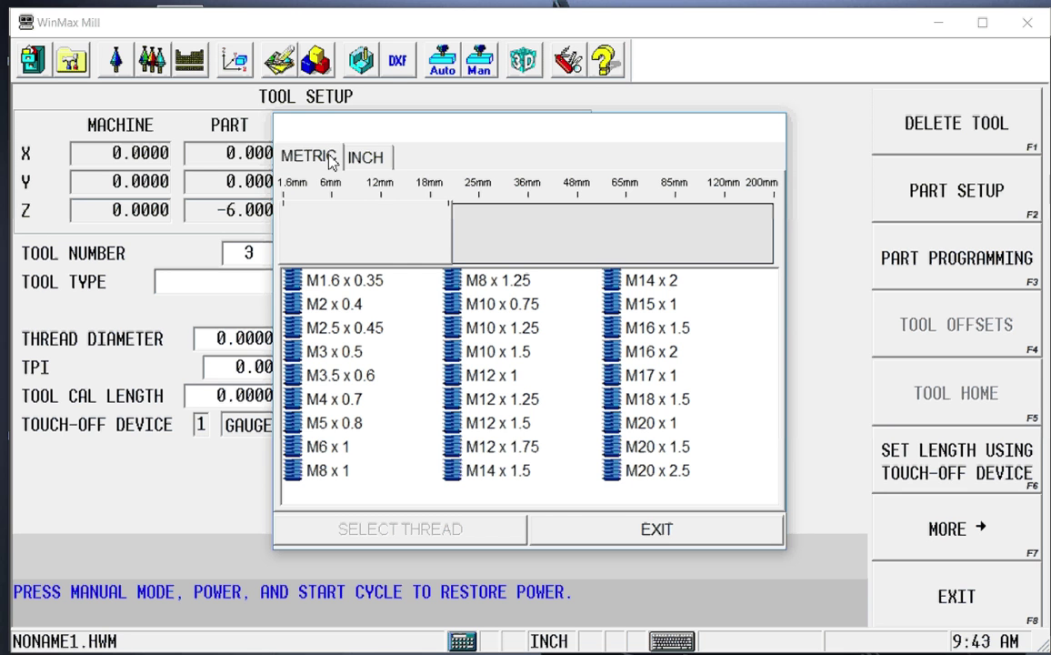
pyautogui.click(639, 532)
# Give the tap a 0.375 thread diameter, 16 TPI and speed 800
pyautogui.click(224, 339)
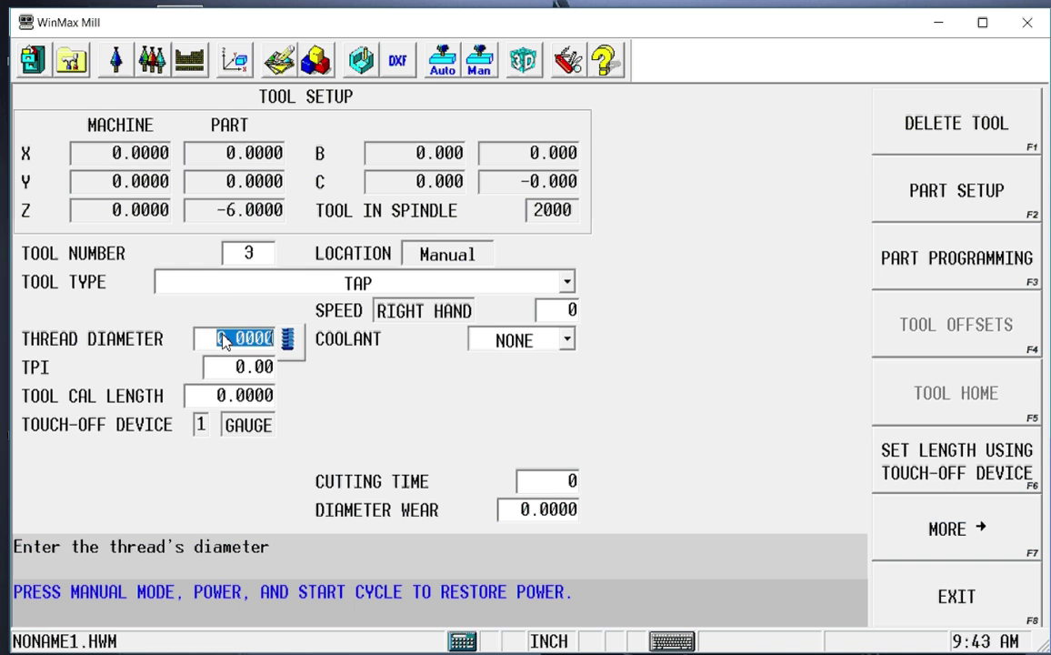
pyautogui.write('.375')
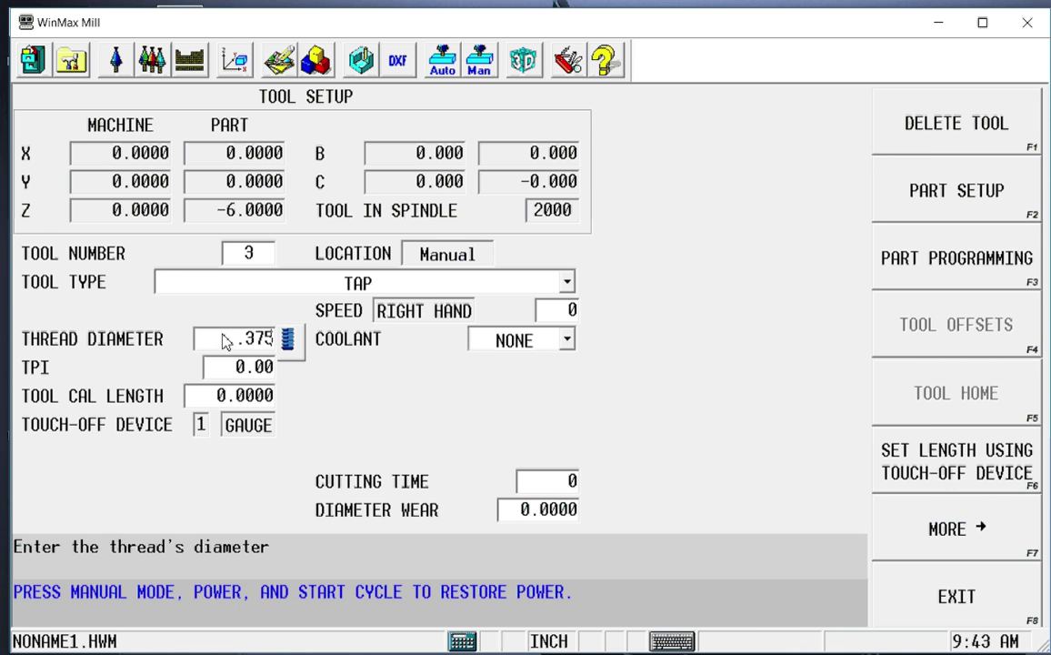
pyautogui.press('Return')
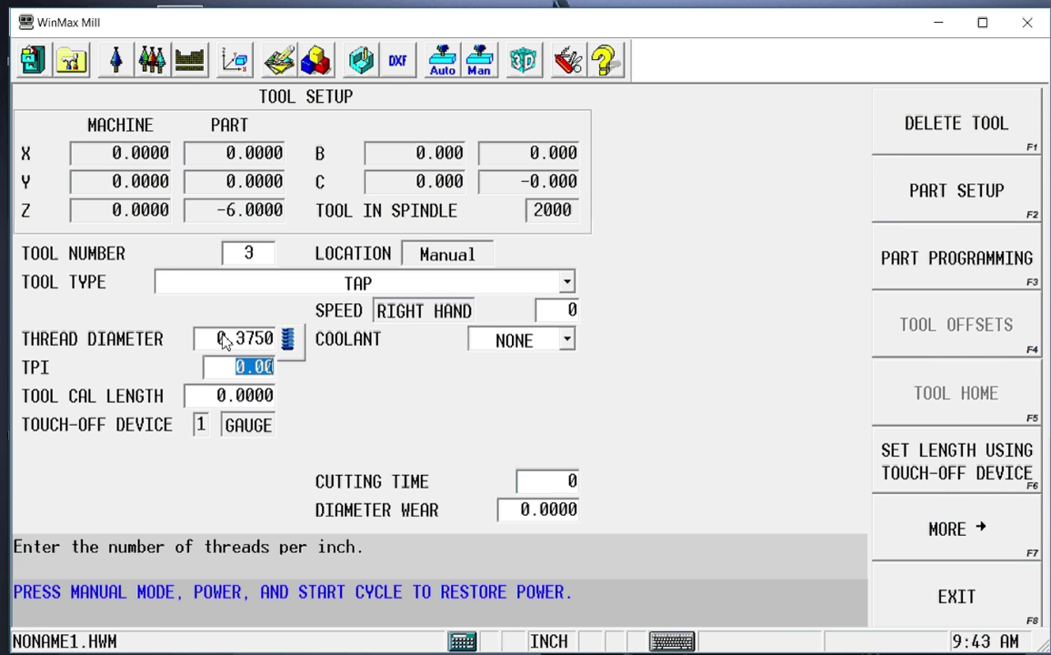
pyautogui.write('16')
pyautogui.press('Return')
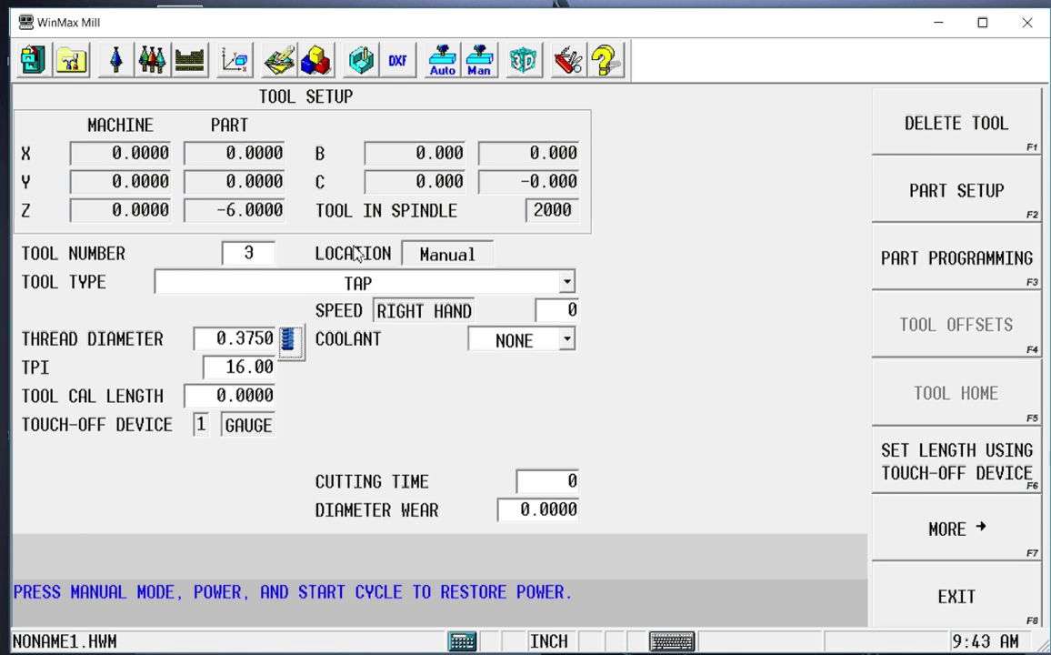
pyautogui.click(570, 313)
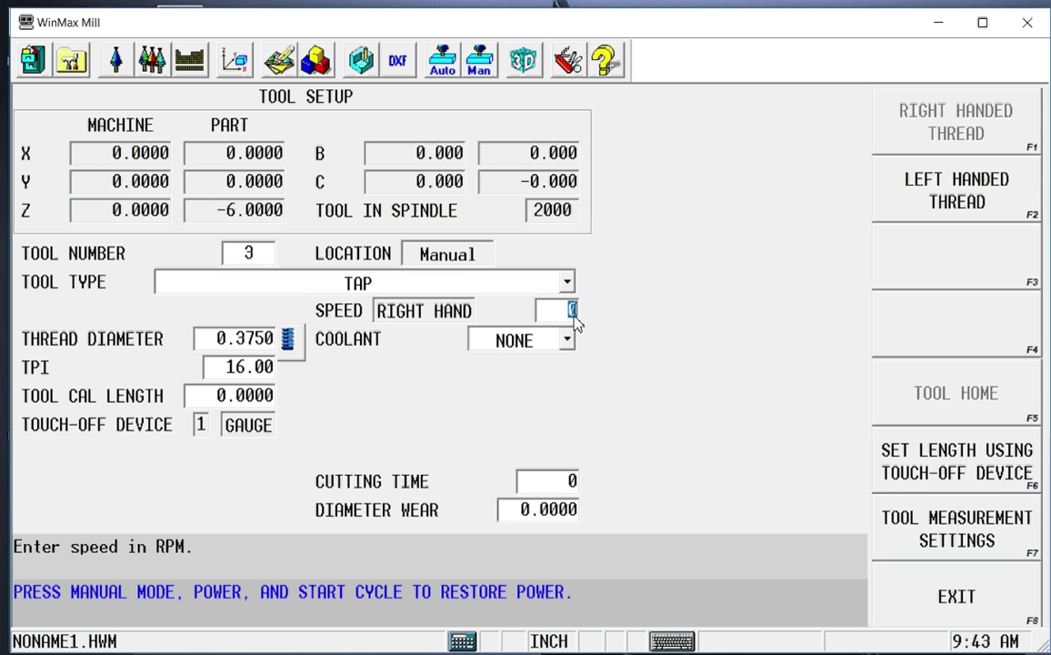
pyautogui.write('800')
pyautogui.press('Return')
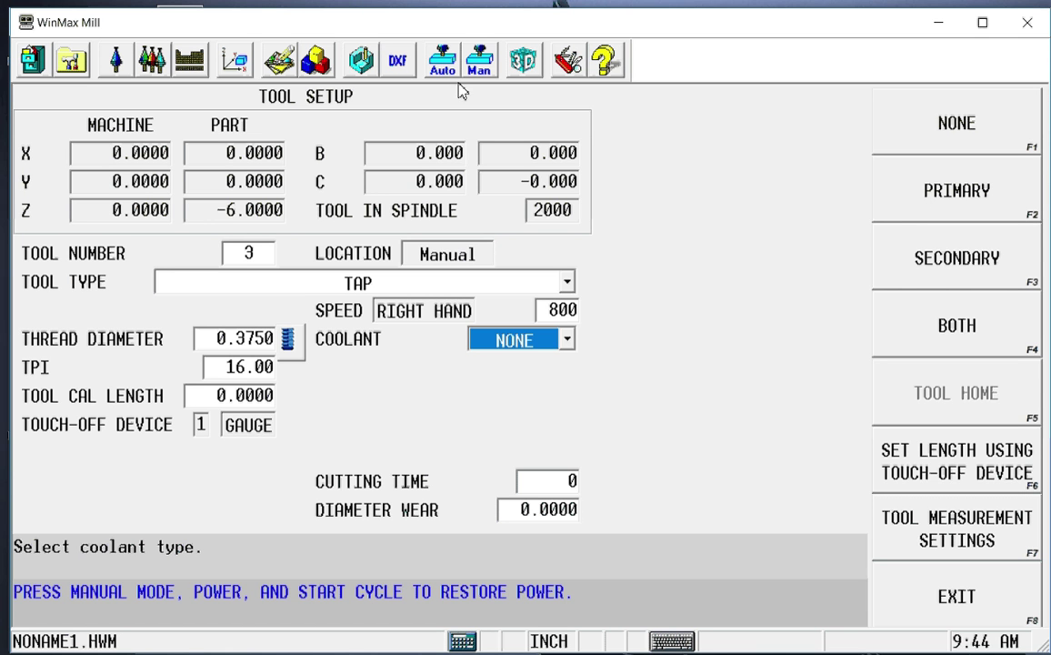
# Define tool 4 as a CHAMFER MILL with a 0.5 diameter
pyautogui.click(258, 258)
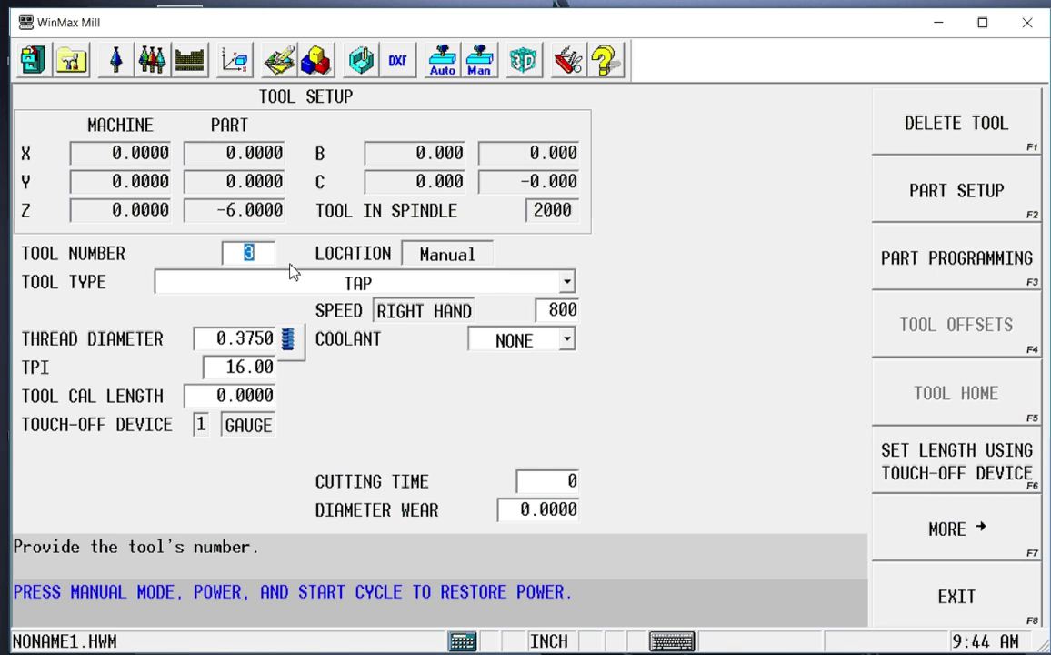
pyautogui.write('4')
pyautogui.press('Return')
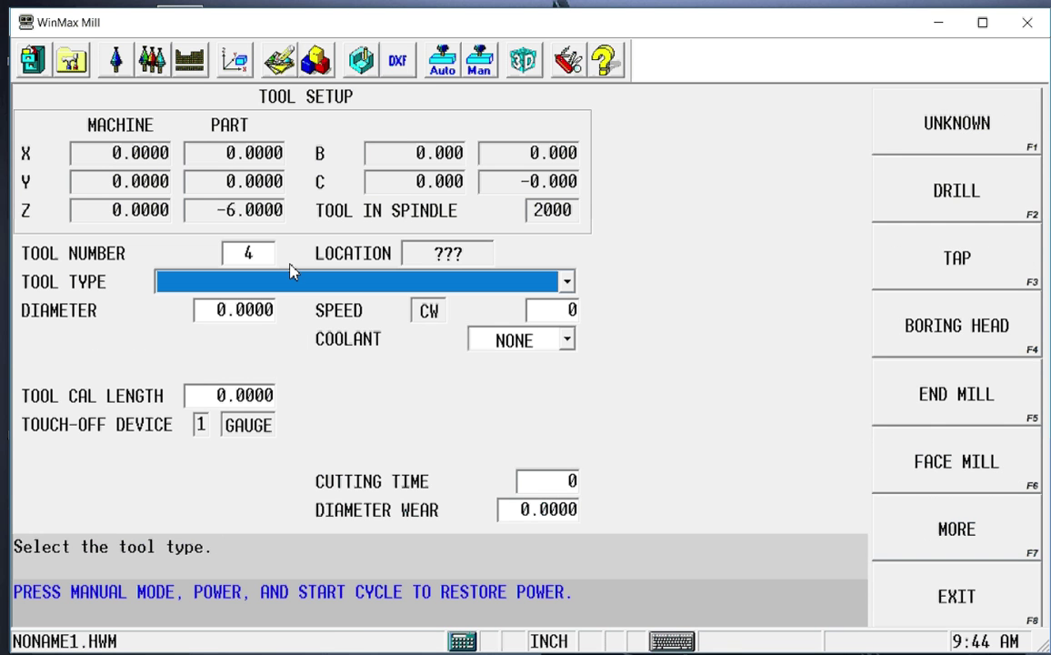
pyautogui.click(567, 282)
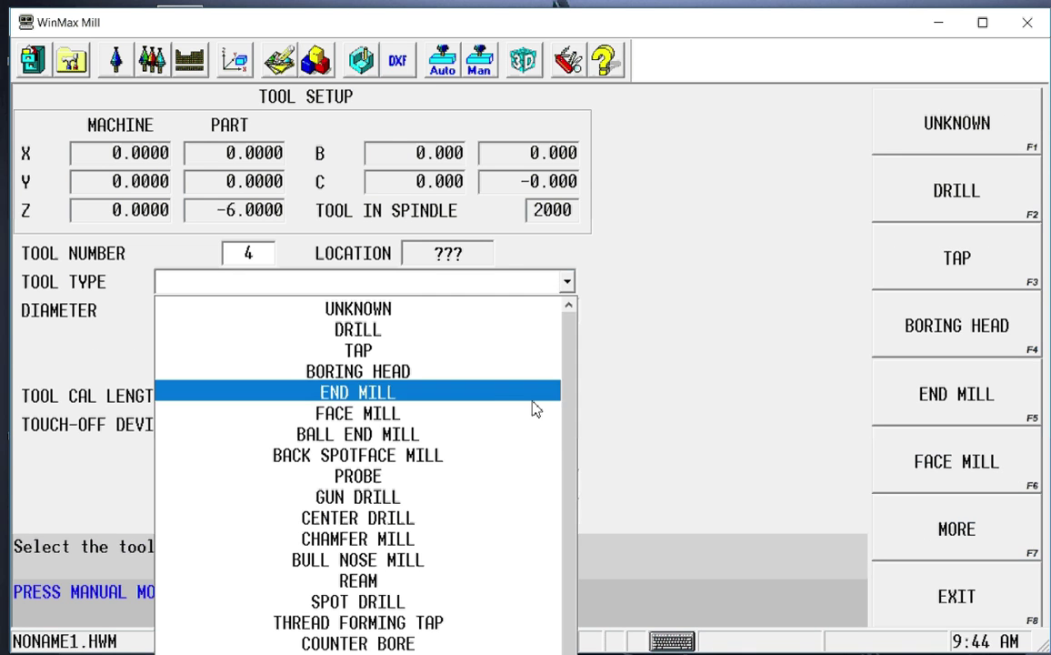
pyautogui.click(506, 537)
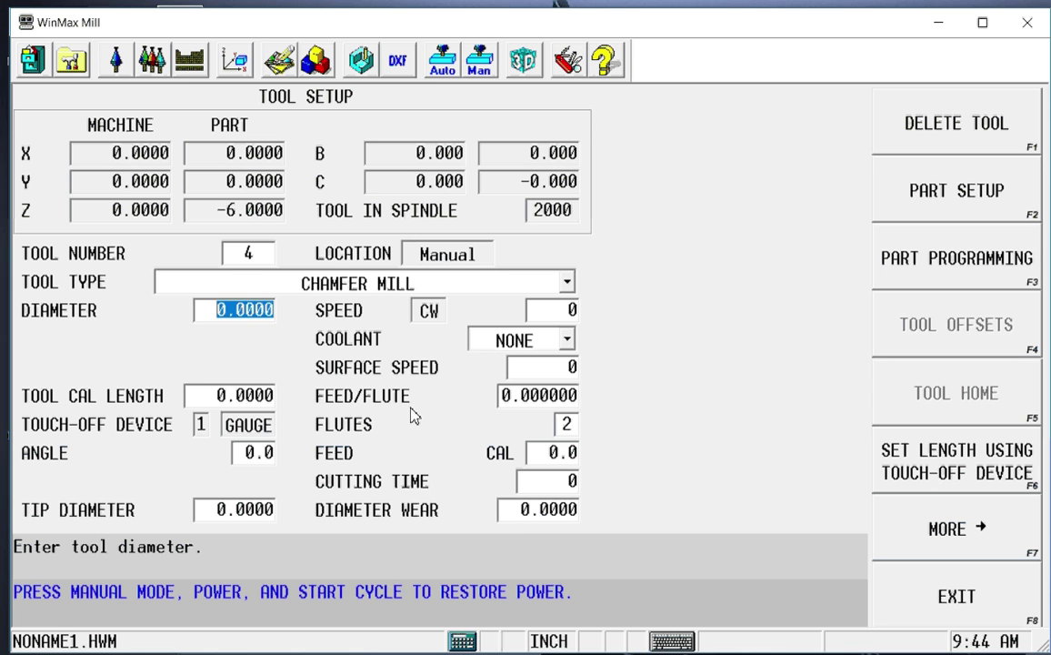
pyautogui.write('.5')
pyautogui.press('Return')
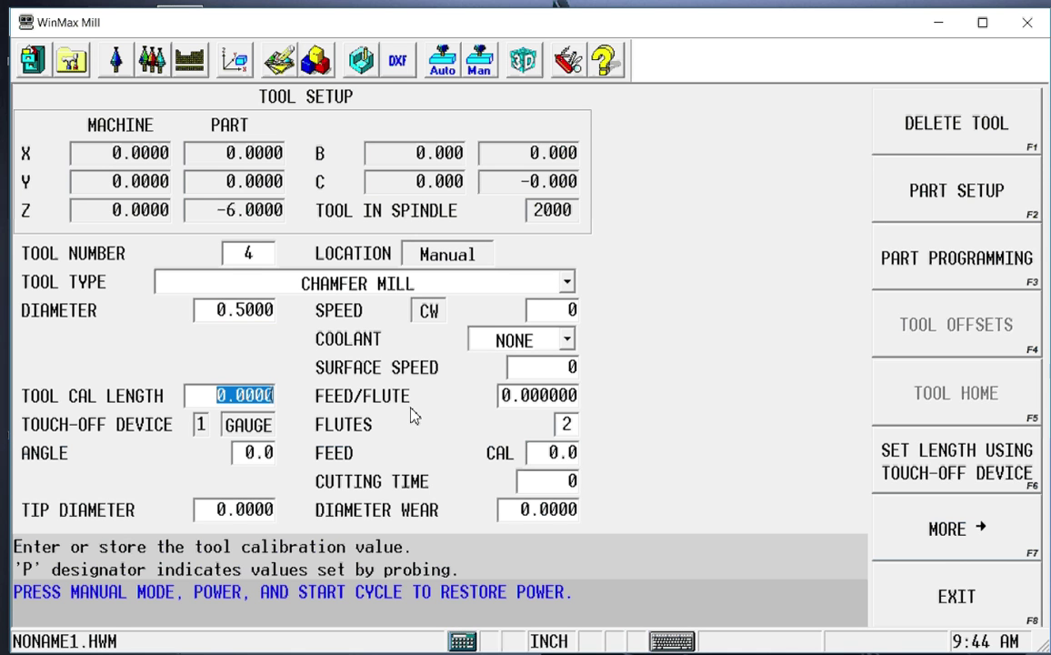
pyautogui.press('Return')
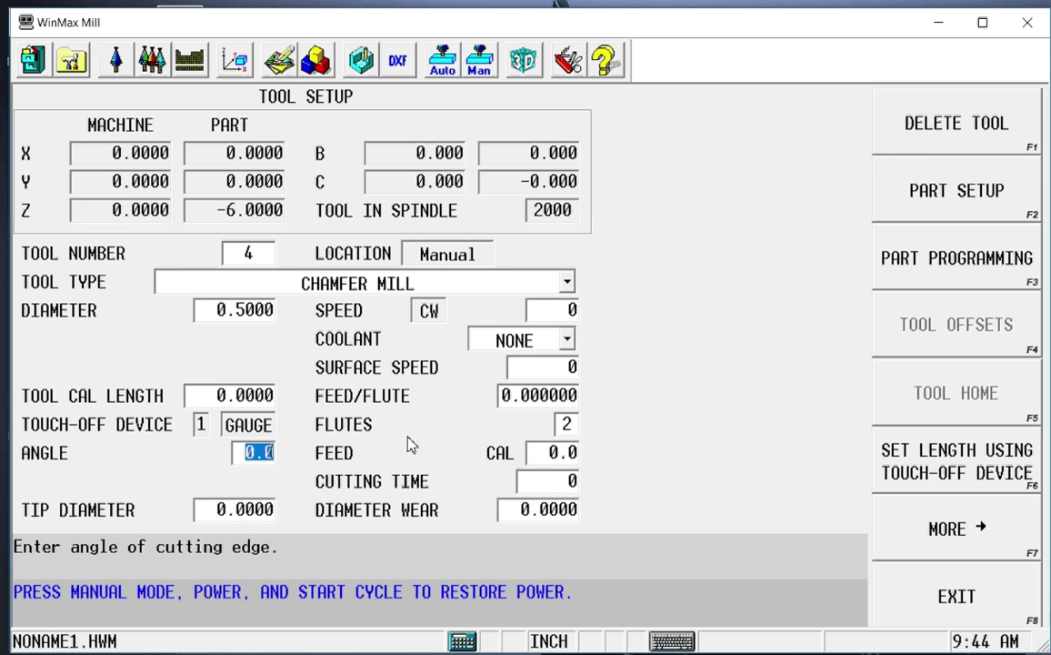
pyautogui.click(945, 527)
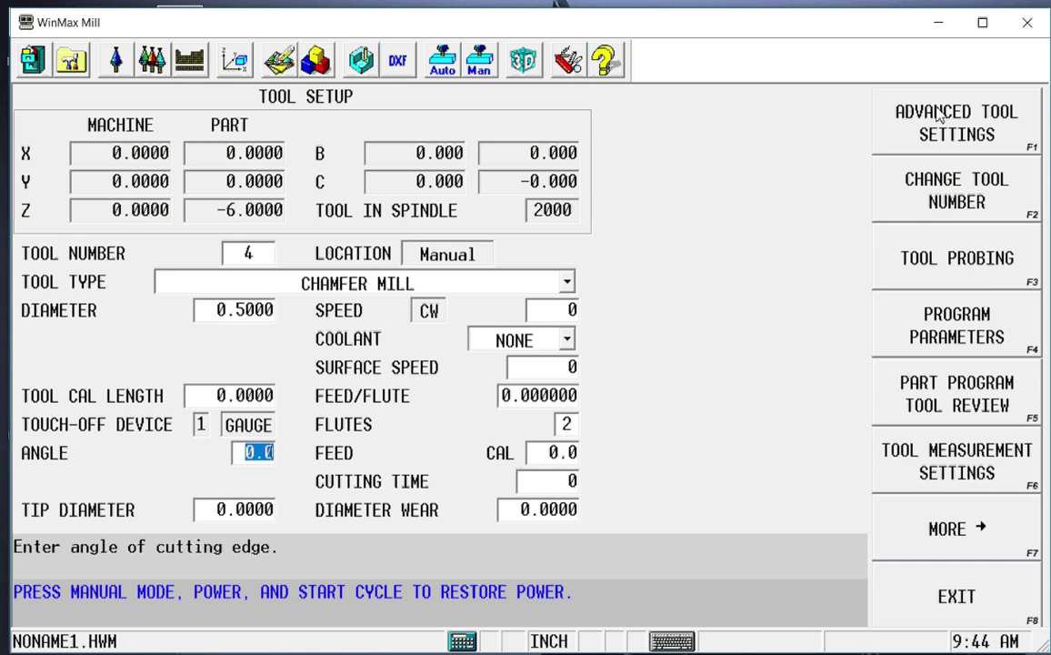
# In tool 4's advanced geometry, set tip diameter 0.02 and chamfer angle 45, then exit
pyautogui.click(946, 125)
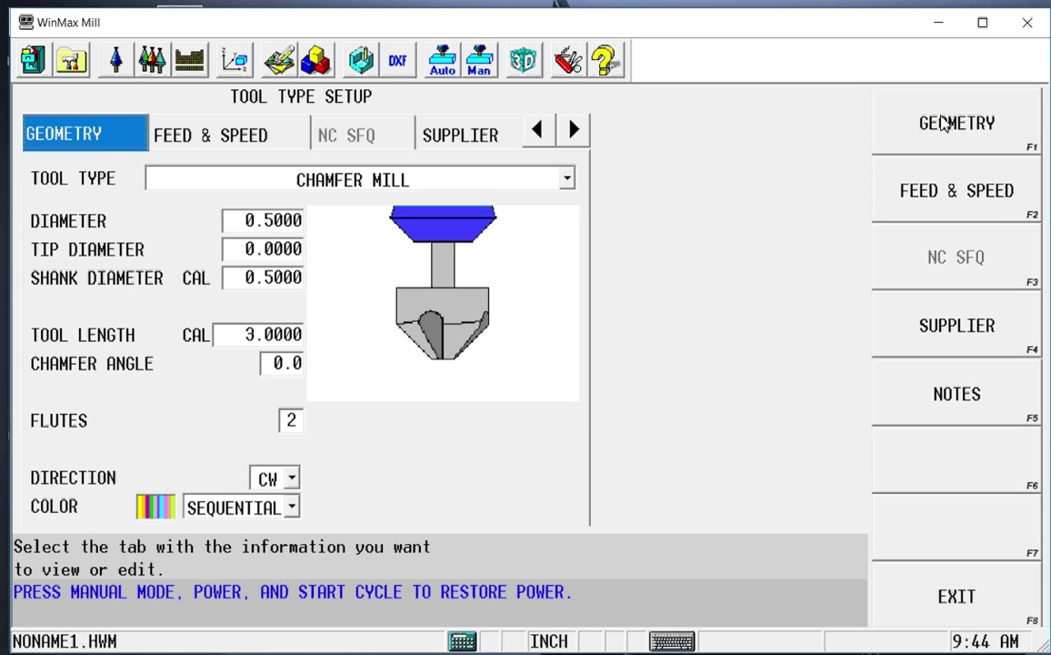
pyautogui.click(946, 125)
pyautogui.press('Return')
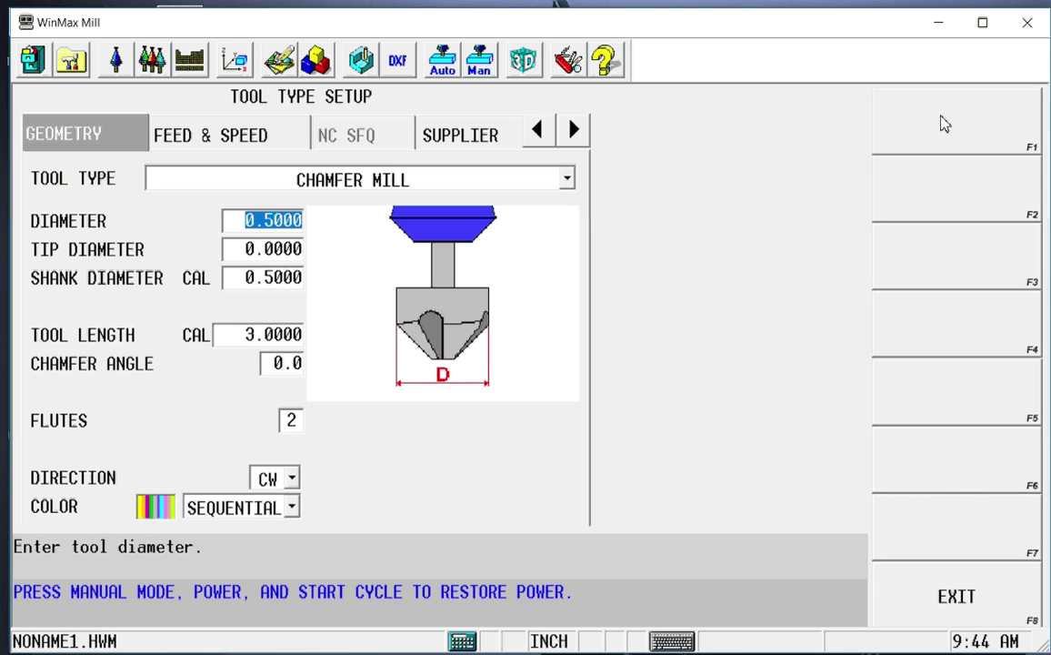
pyautogui.press('Return')
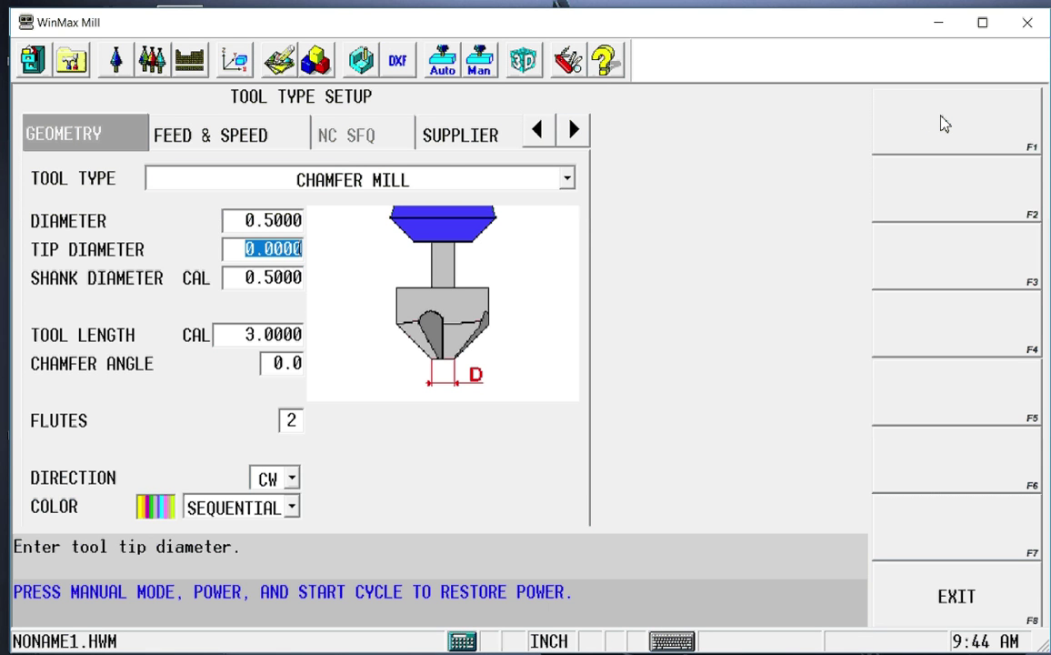
pyautogui.write('.02')
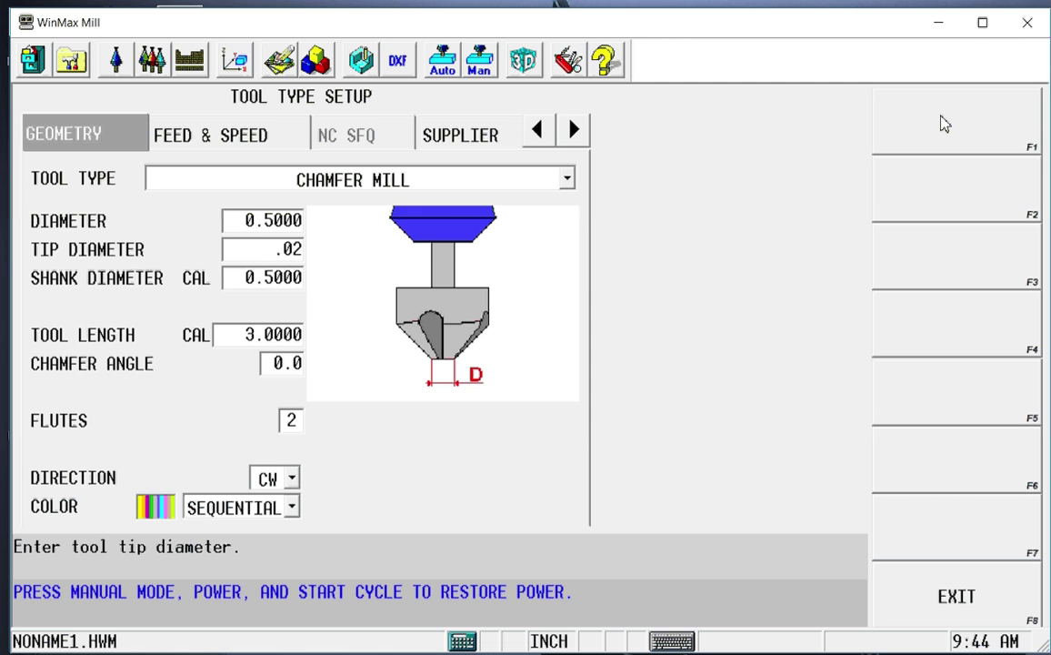
pyautogui.press('Return')
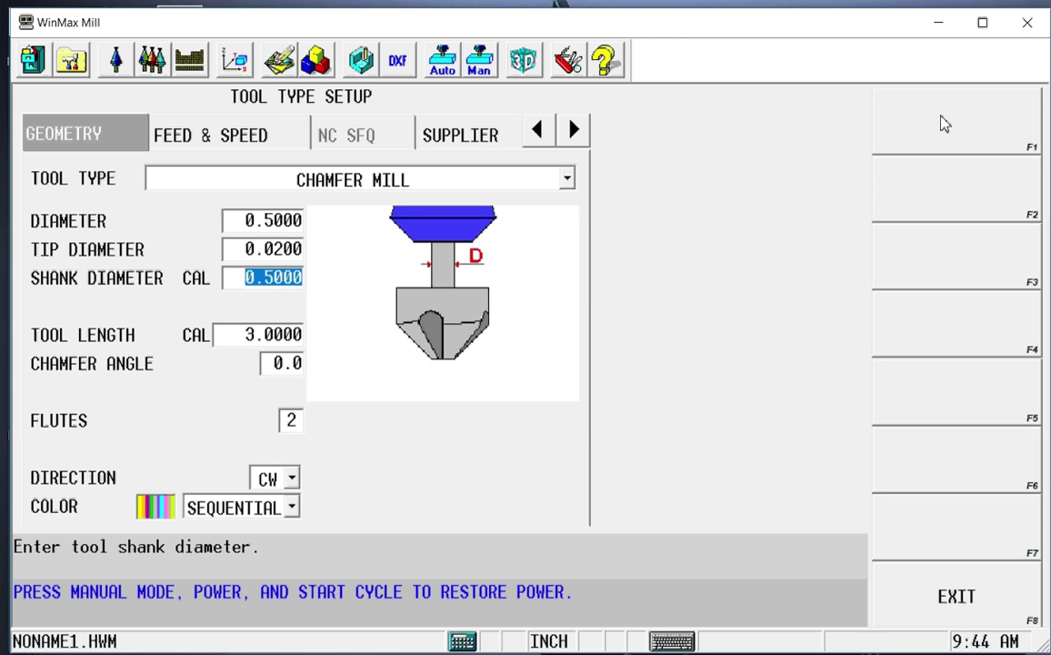
pyautogui.press('Return')
pyautogui.press('Return')
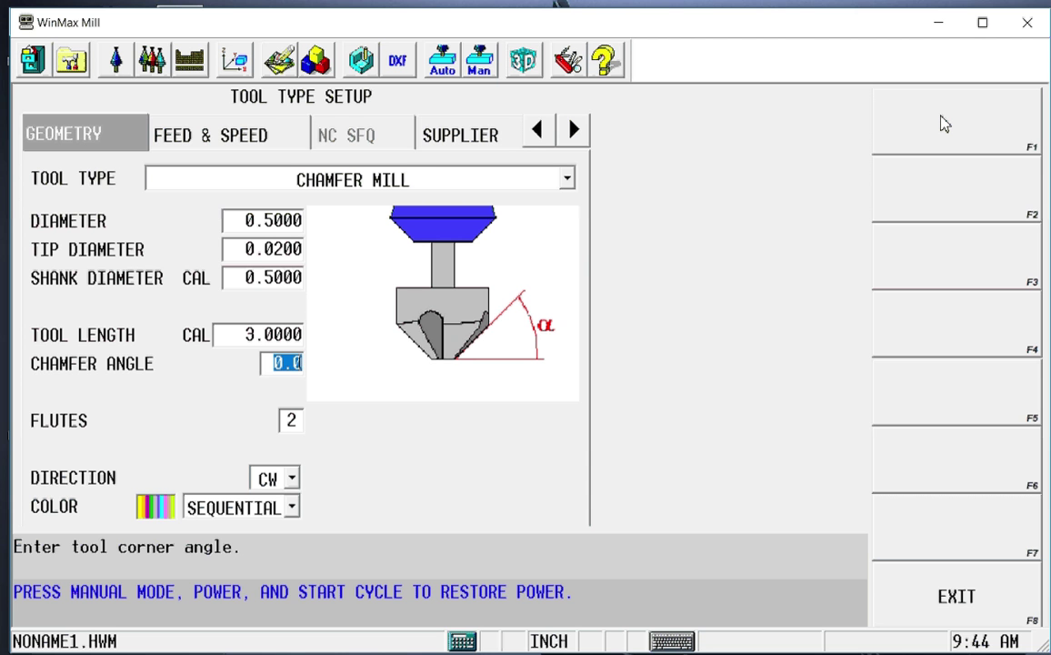
pyautogui.write('45')
pyautogui.press('Return')
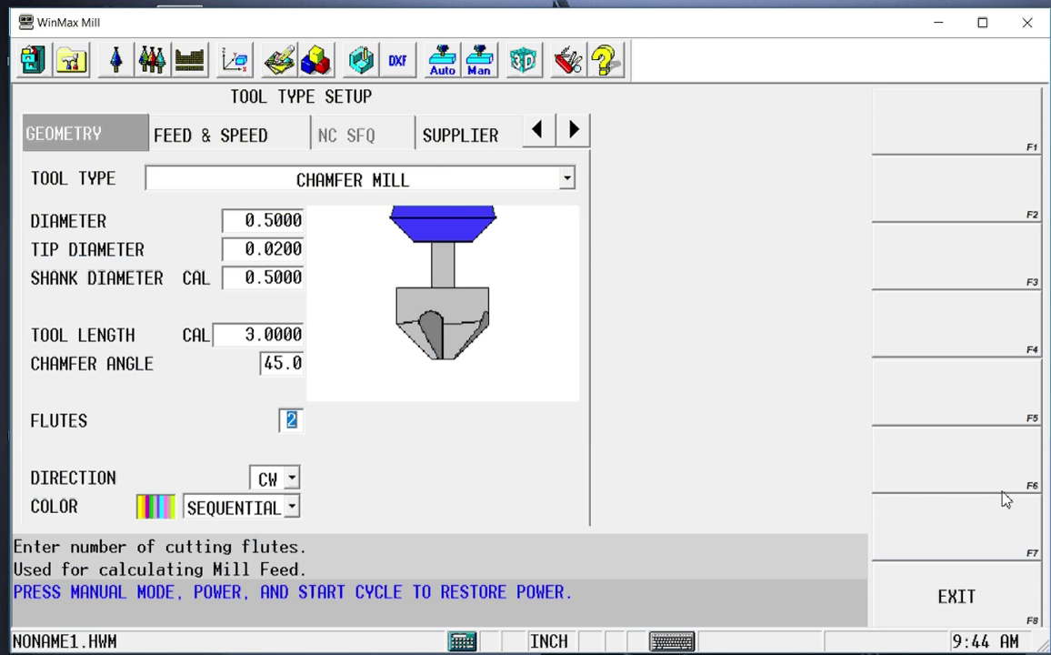
pyautogui.click(966, 612)
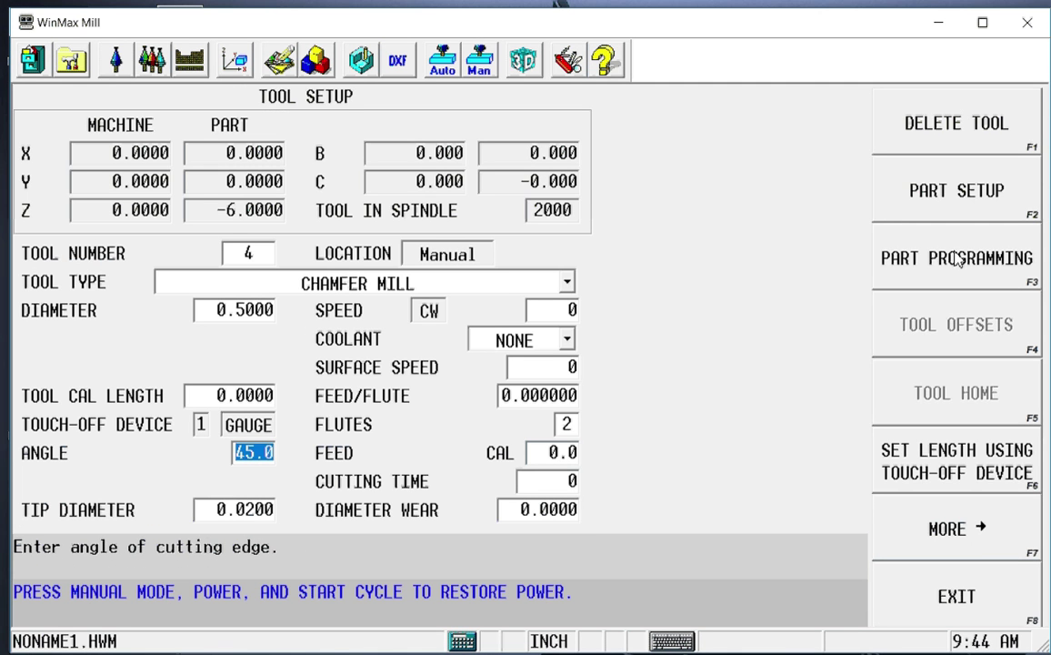
# Start a new MILLING block in Part Programming
pyautogui.click(950, 259)
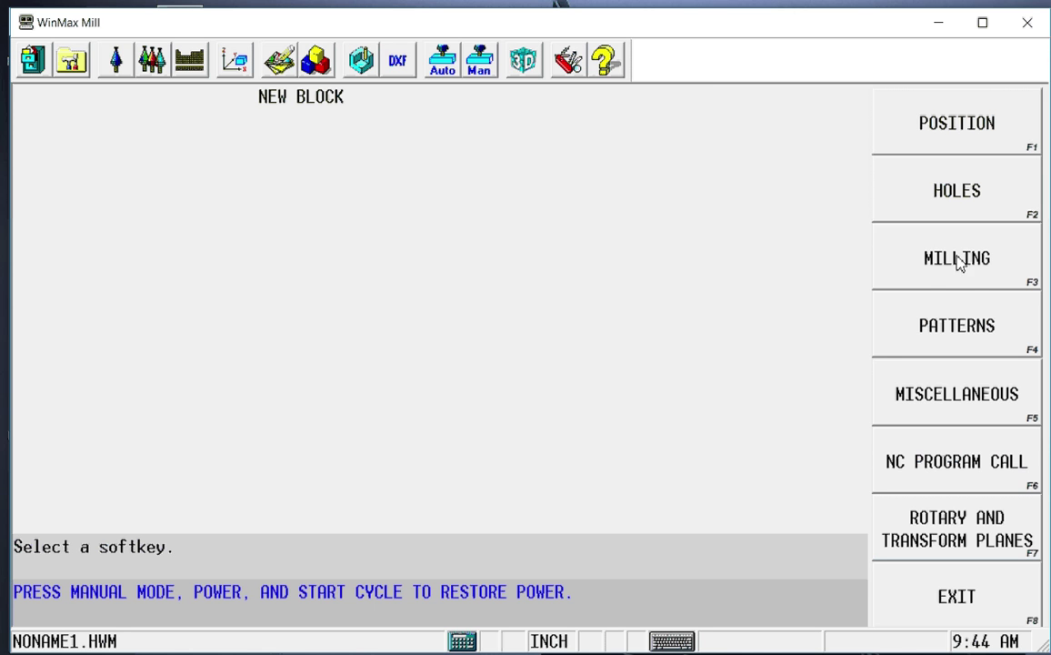
pyautogui.click(969, 269)
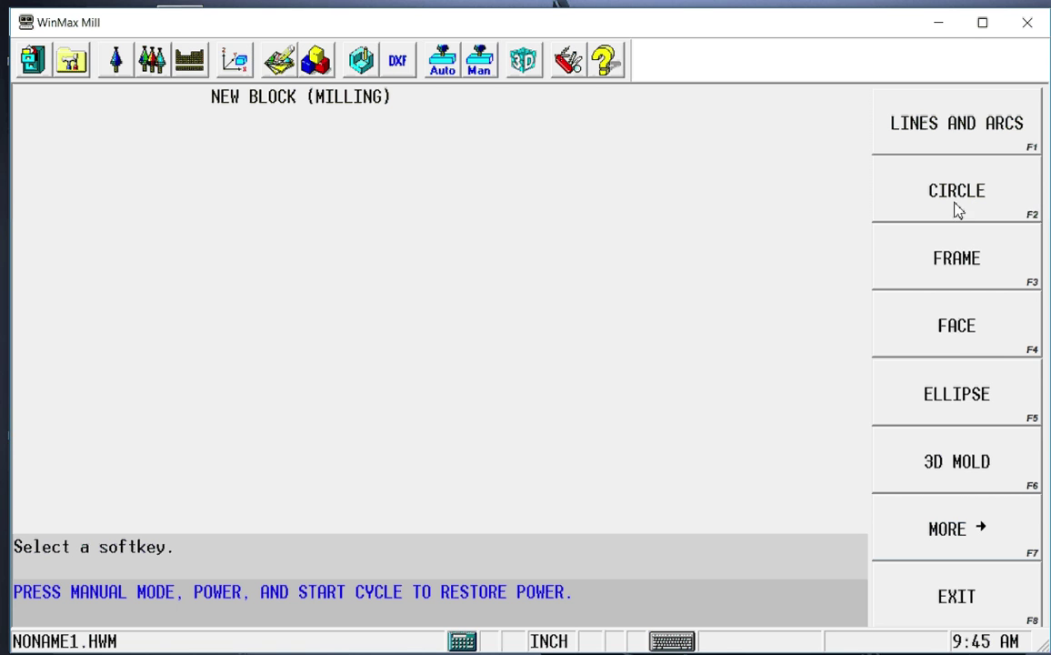
# Create a mill FRAME block with X and Y corners at 0.25
pyautogui.click(962, 264)
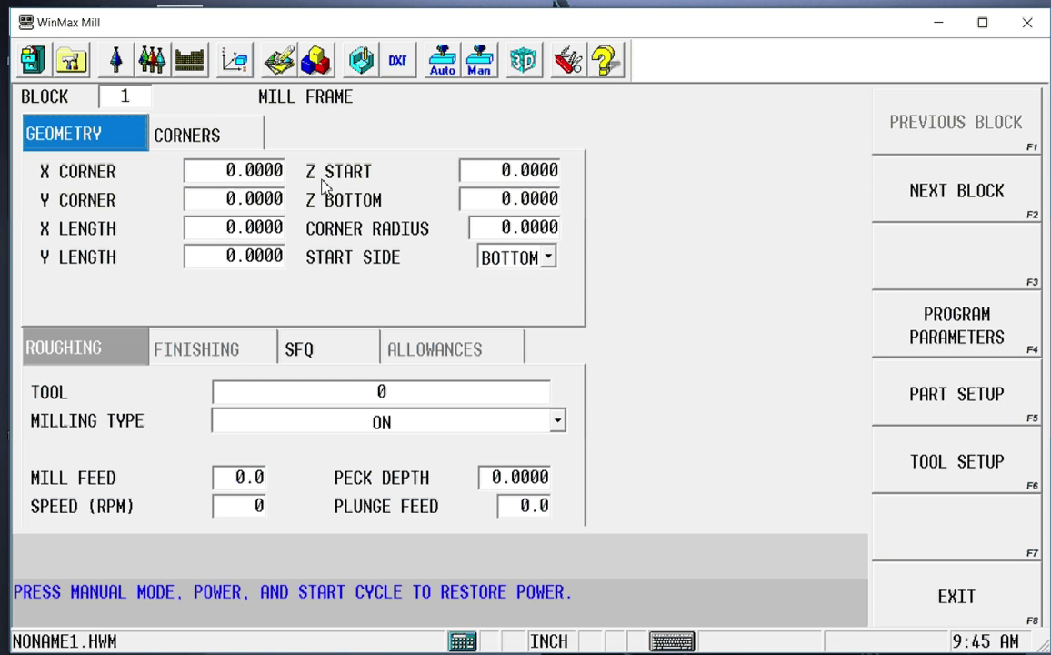
pyautogui.click(197, 175)
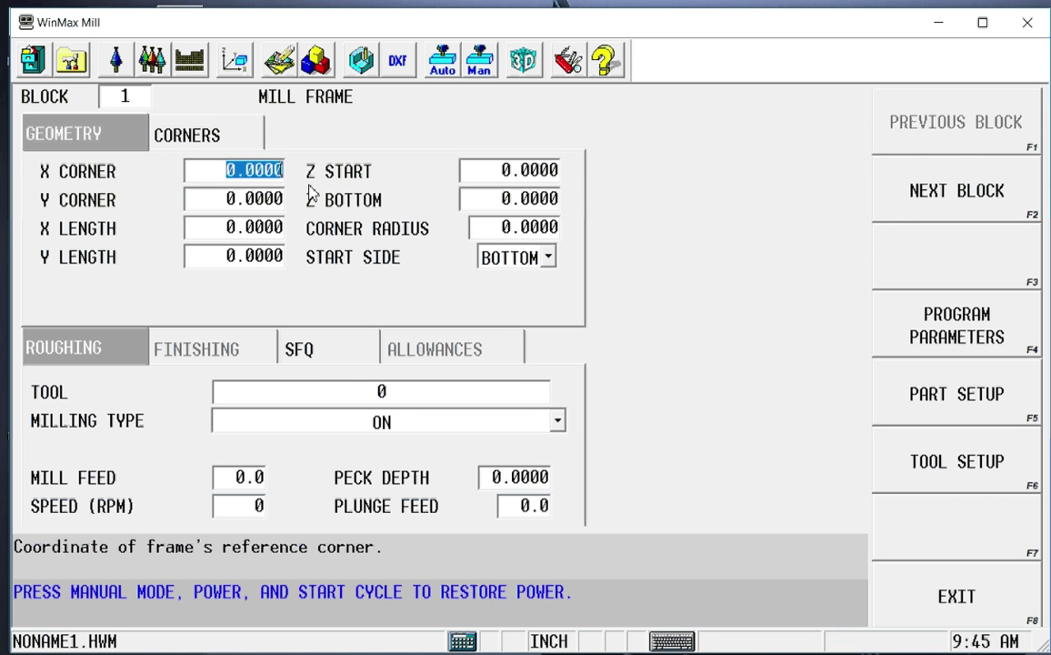
pyautogui.write('.')
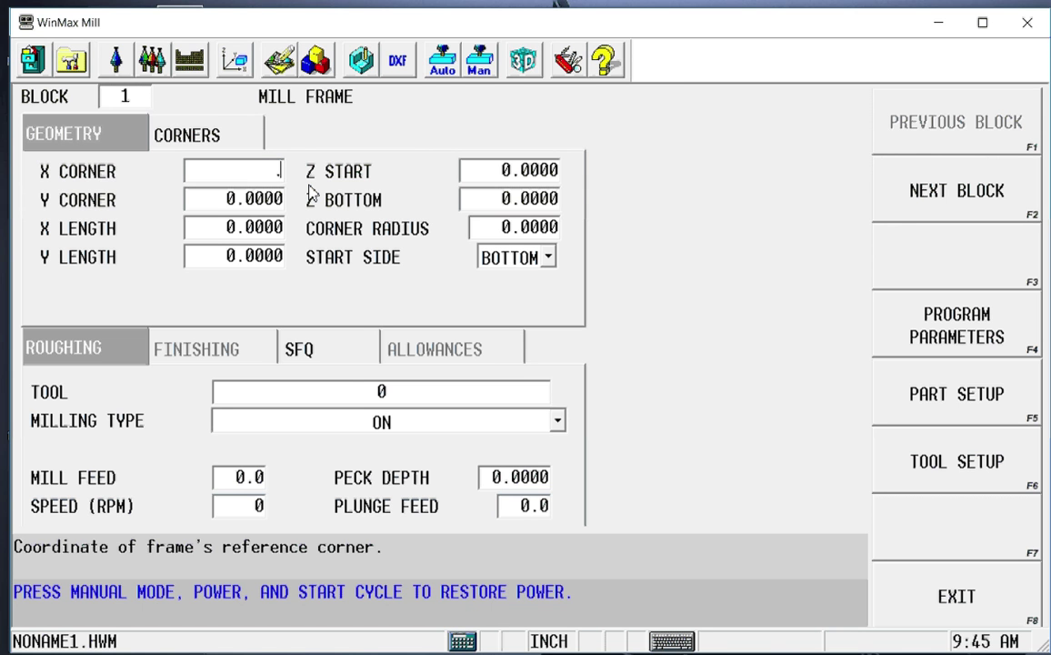
pyautogui.write('25')
pyautogui.press('Return')
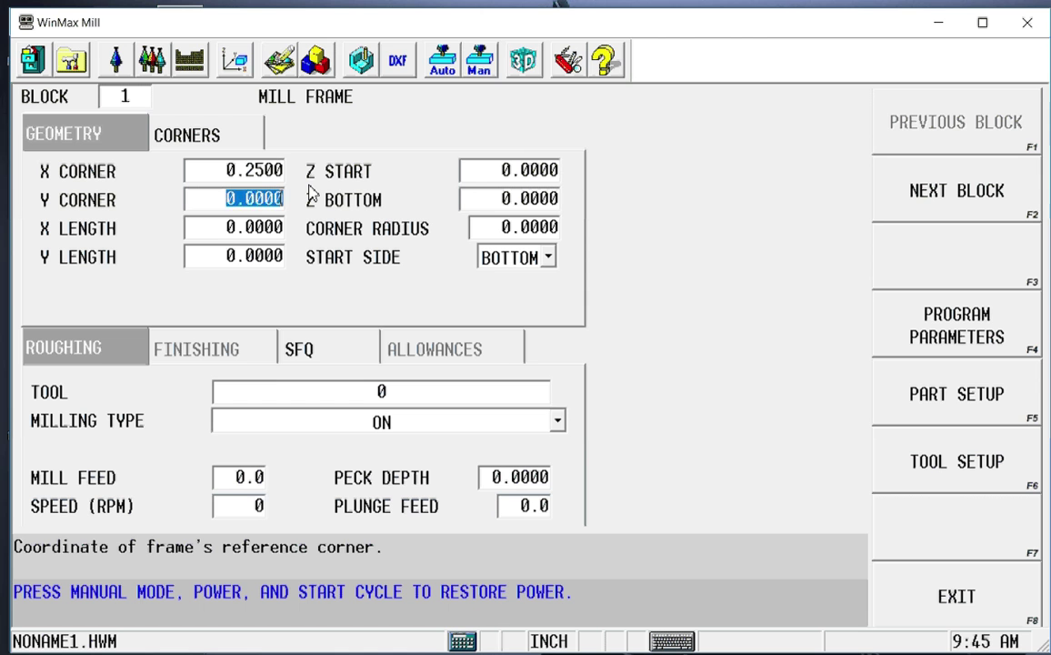
pyautogui.write('.25')
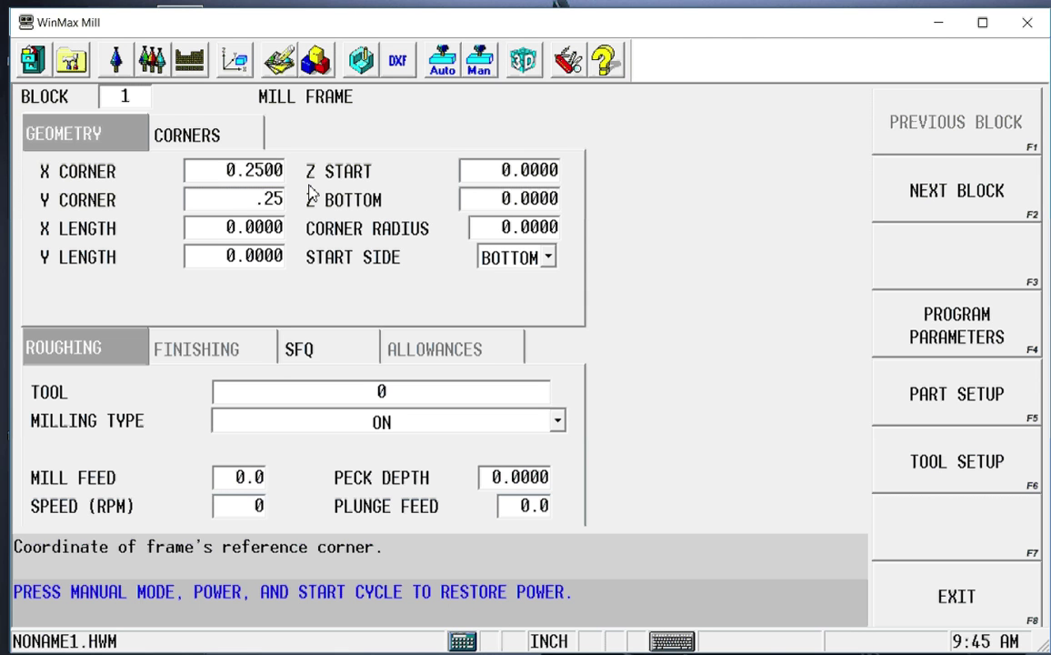
pyautogui.press('Return')
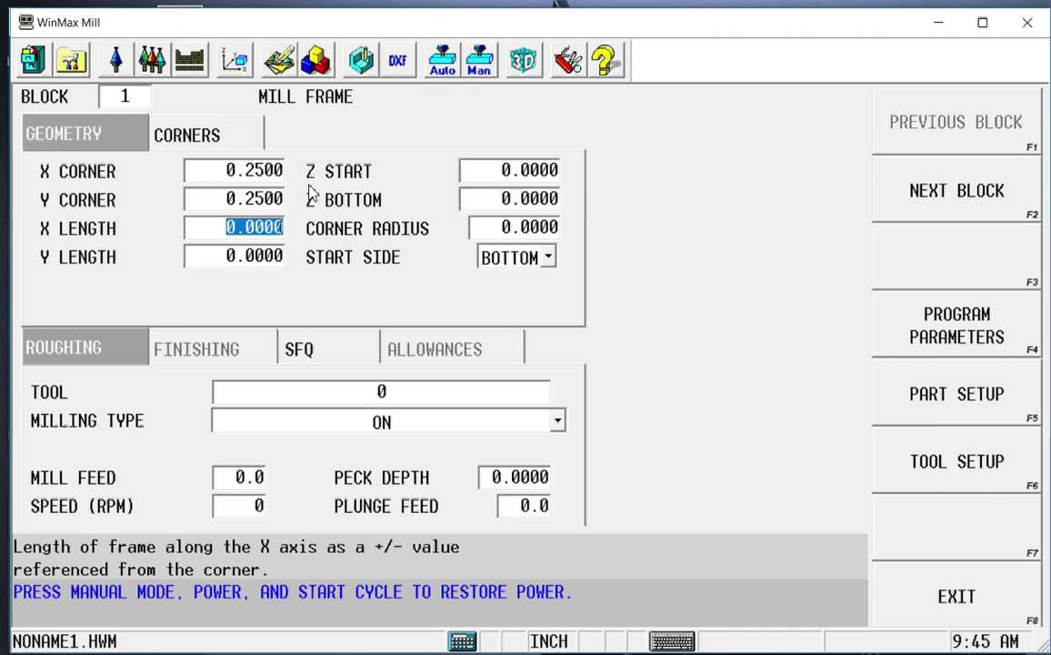
# Set frame lengths X 5.5 and Y 5.5, Z start 0.1, Z bottom -0.25, corner radius 0.02
pyautogui.write('6.')
pyautogui.press('Return')
pyautogui.write('.25')
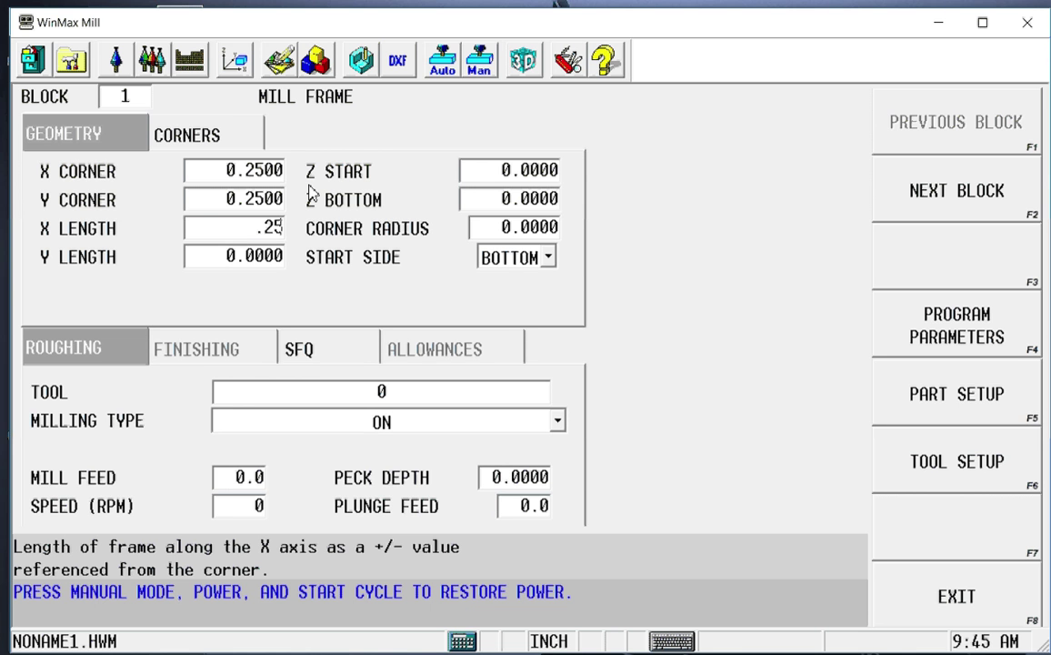
pyautogui.press('BackSpace')
pyautogui.press('BackSpace')
pyautogui.press('BackSpace')
pyautogui.write('5.5')
pyautogui.press('Return')
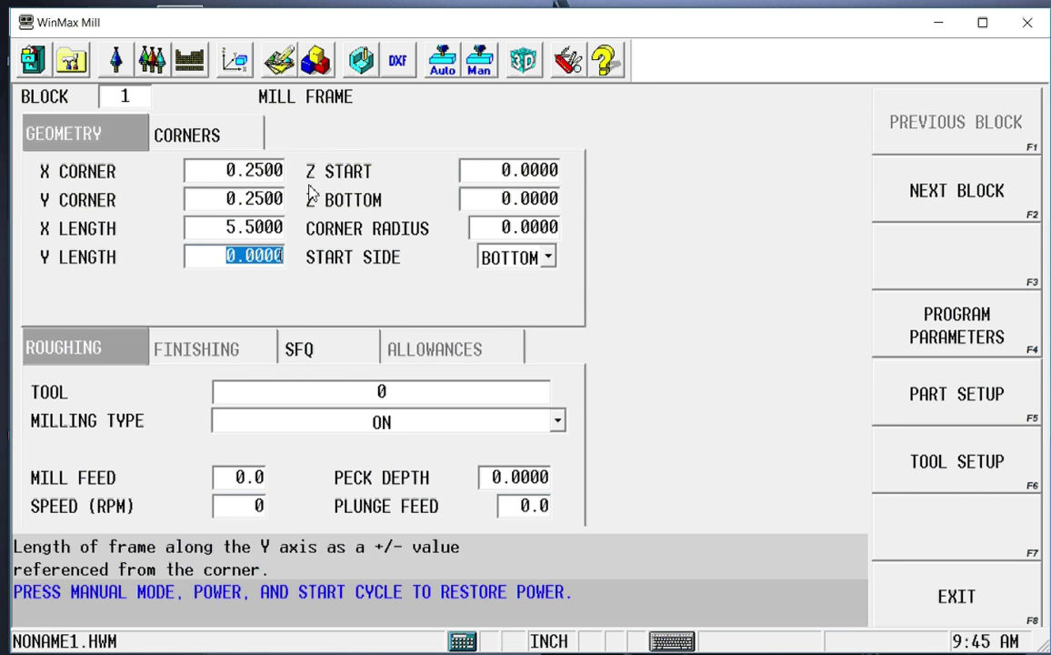
pyautogui.write('5.')
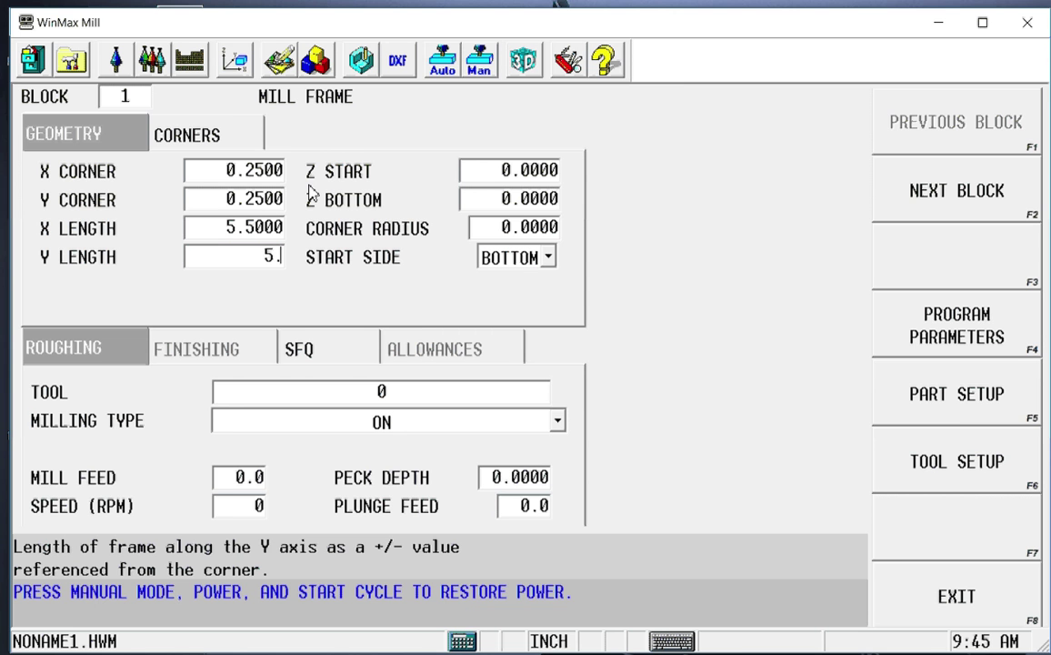
pyautogui.write('5')
pyautogui.press('Return')
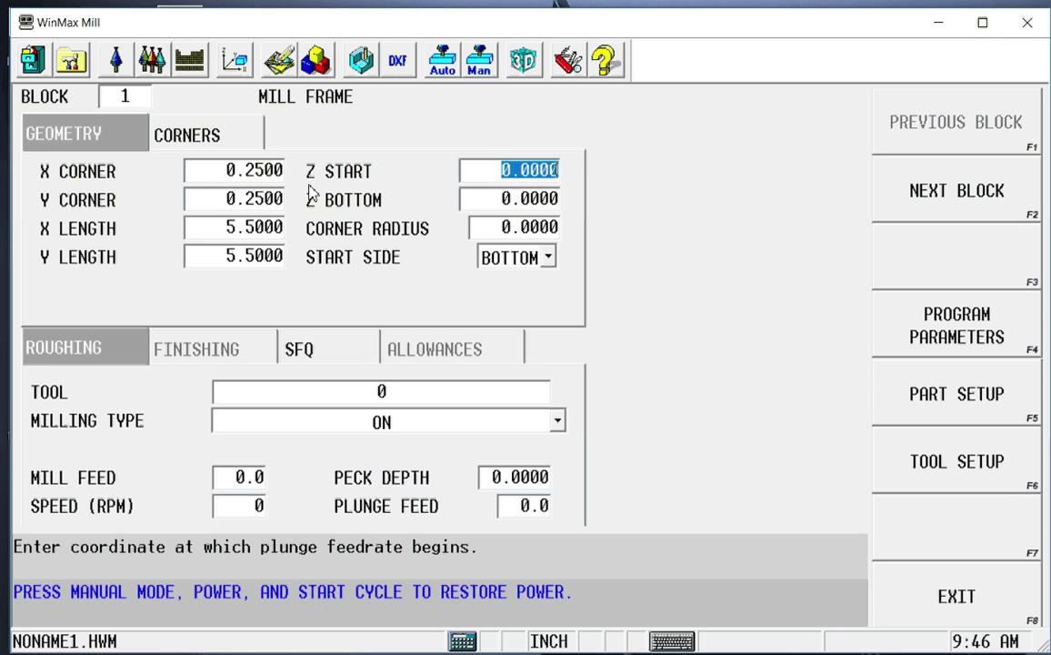
pyautogui.write('.1')
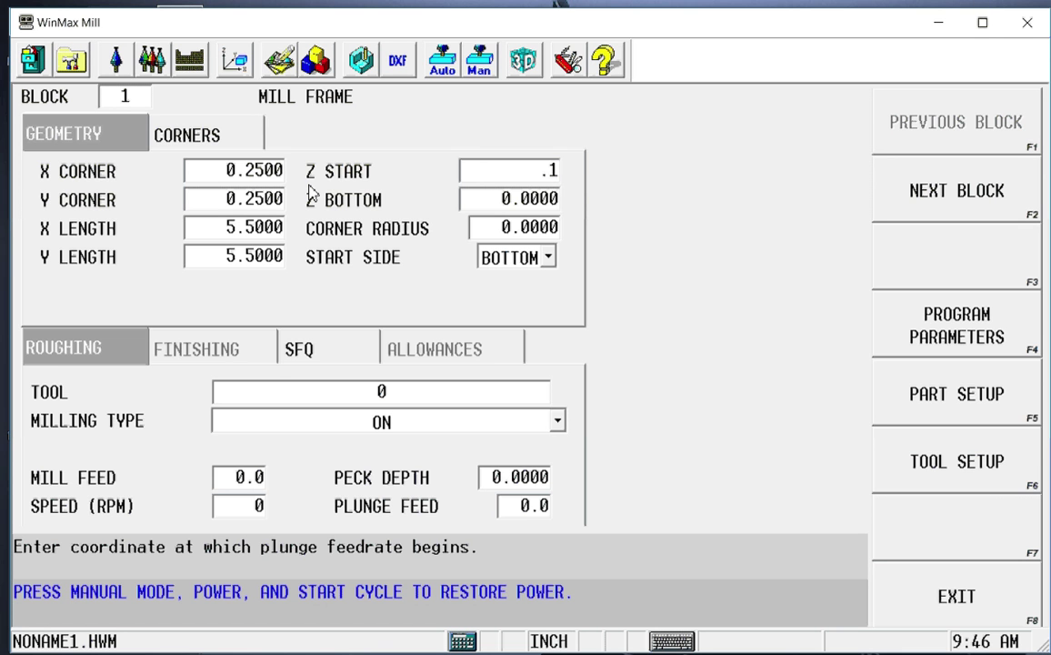
pyautogui.press('Return')
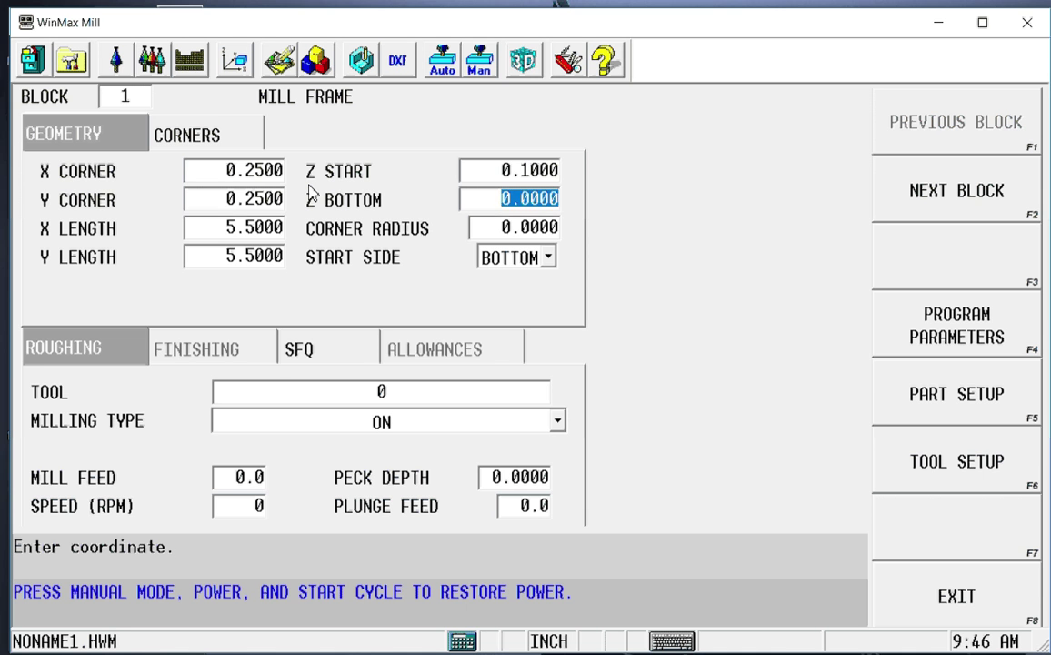
pyautogui.write('-0.25')
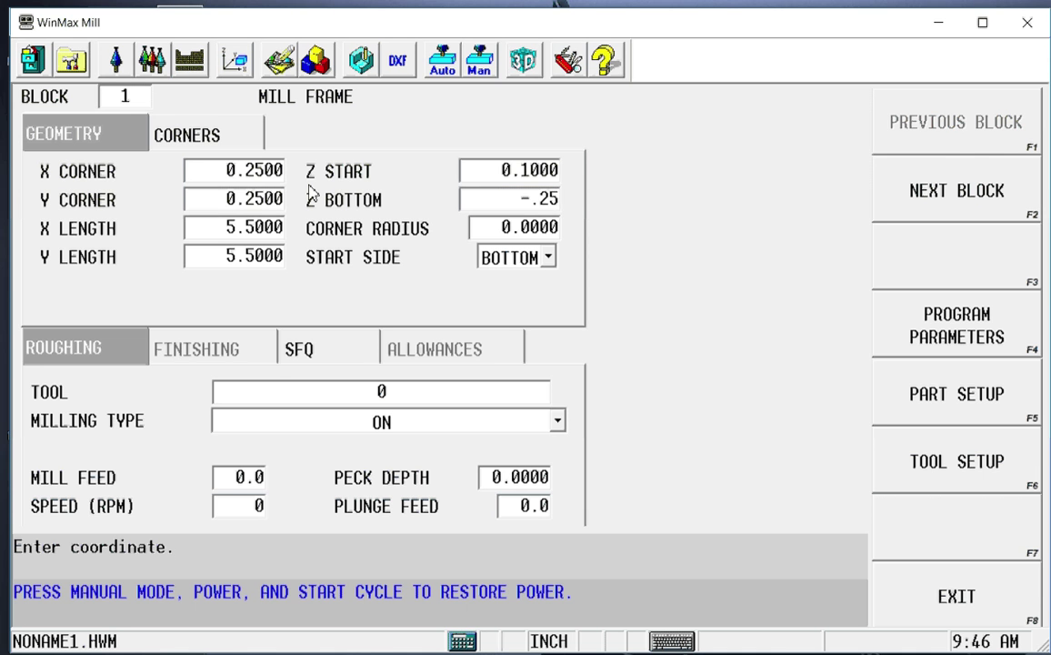
pyautogui.press('Return')
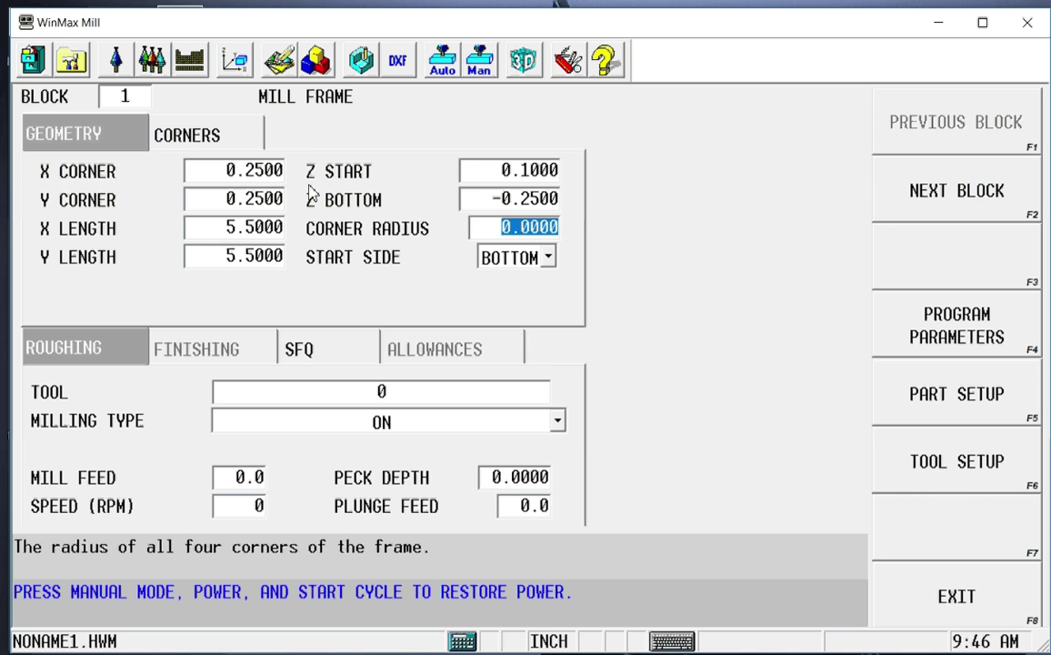
pyautogui.write('.02')
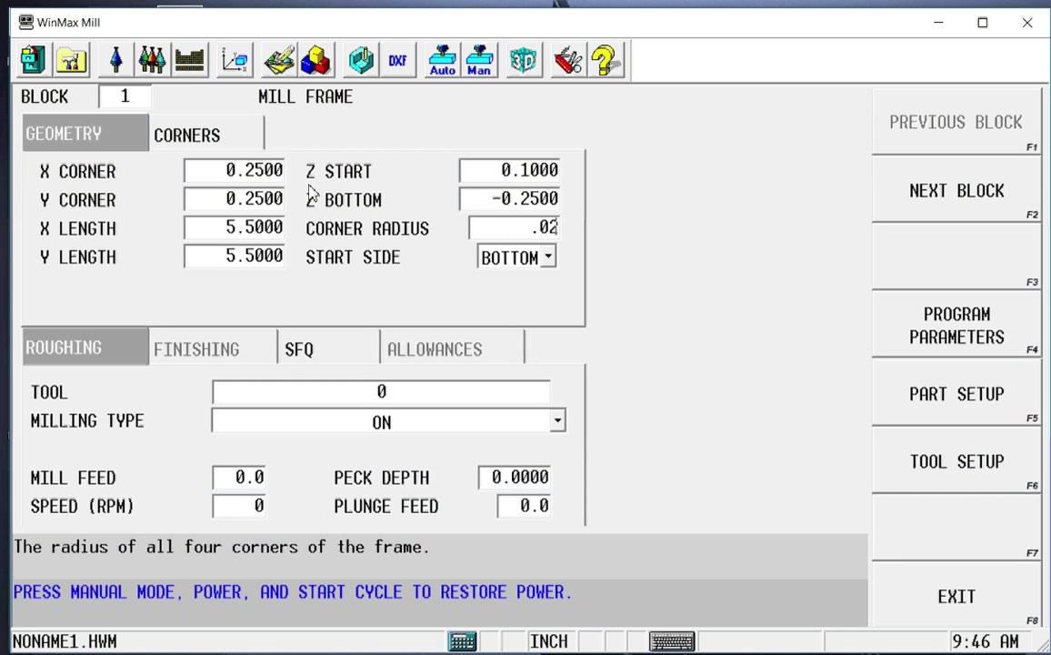
pyautogui.press('Return')
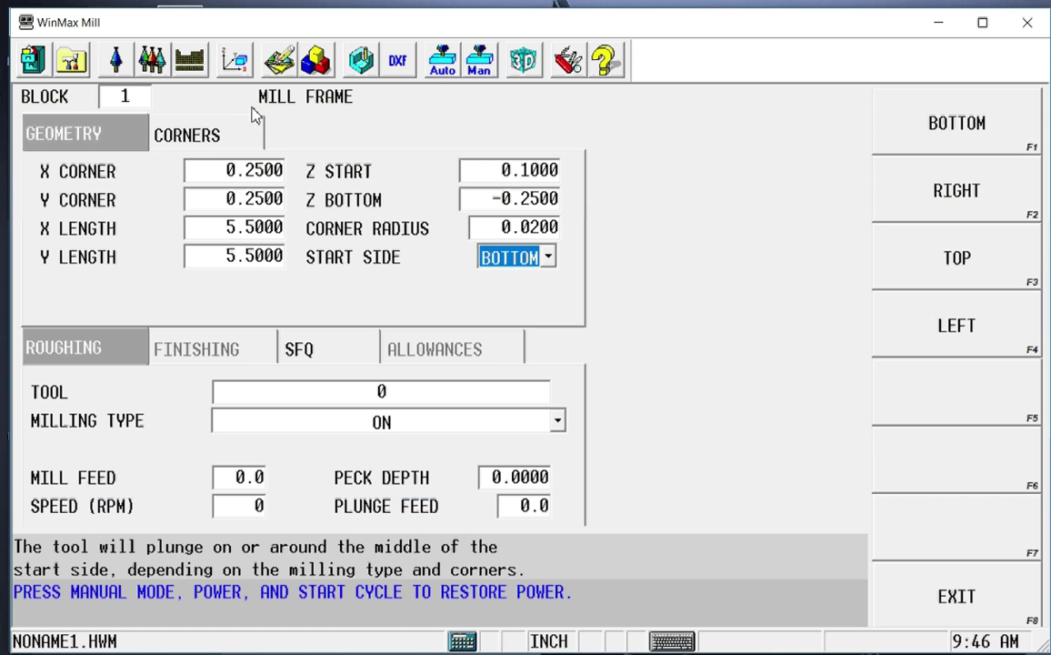
# On the CORNERS page, try corner 1's shapes and leave it as ARC
pyautogui.click(219, 148)
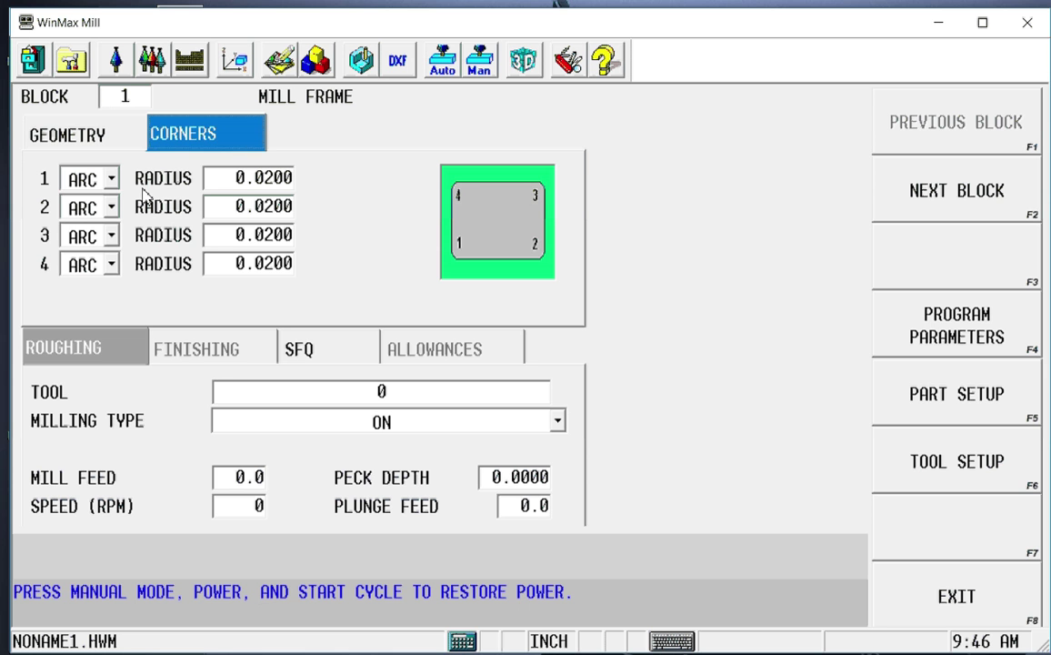
pyautogui.click(110, 178)
pyautogui.click(107, 239)
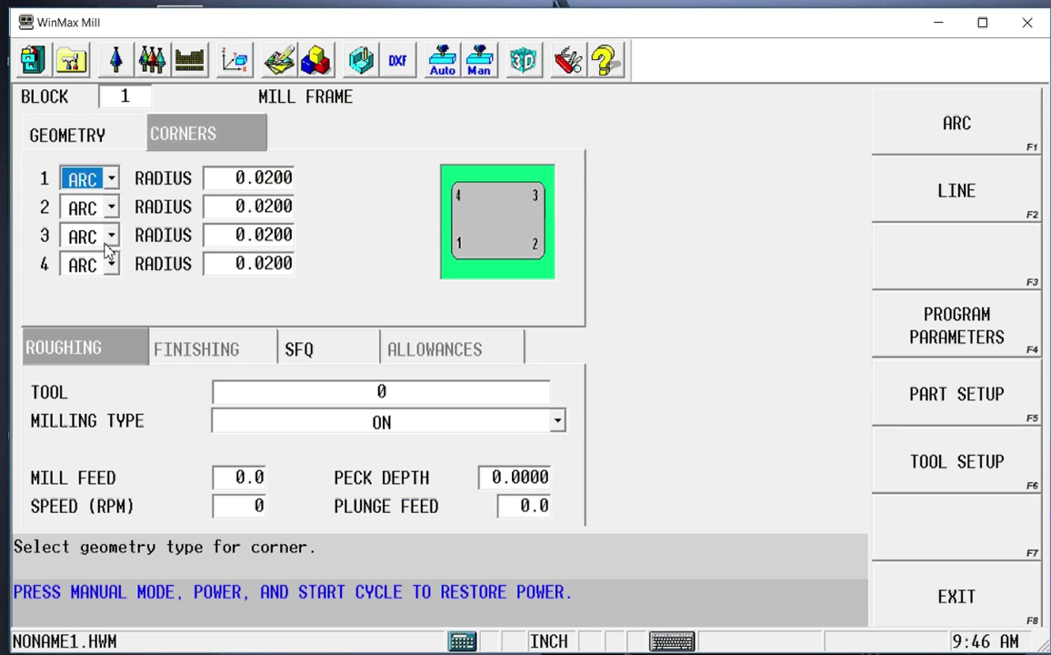
pyautogui.click(111, 180)
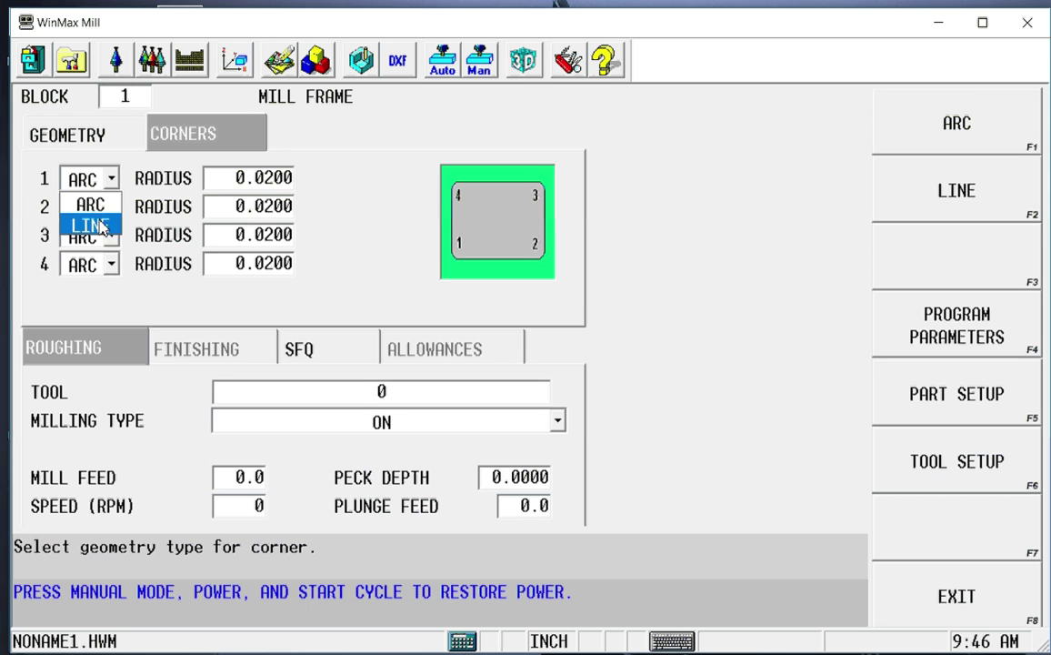
pyautogui.click(96, 223)
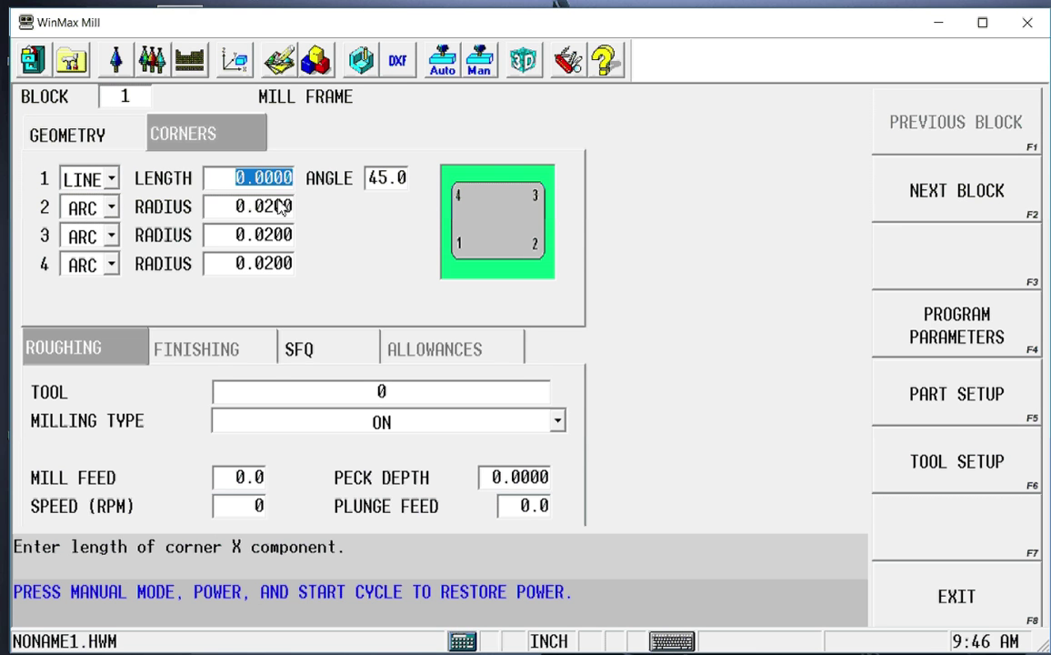
pyautogui.click(107, 180)
pyautogui.click(100, 208)
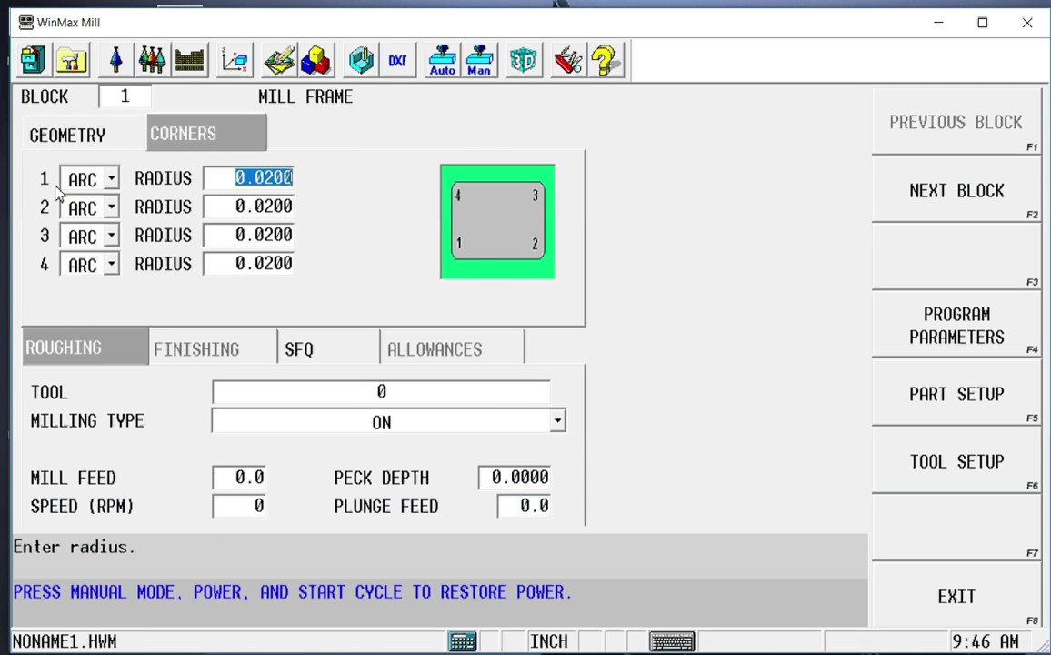
pyautogui.click(80, 140)
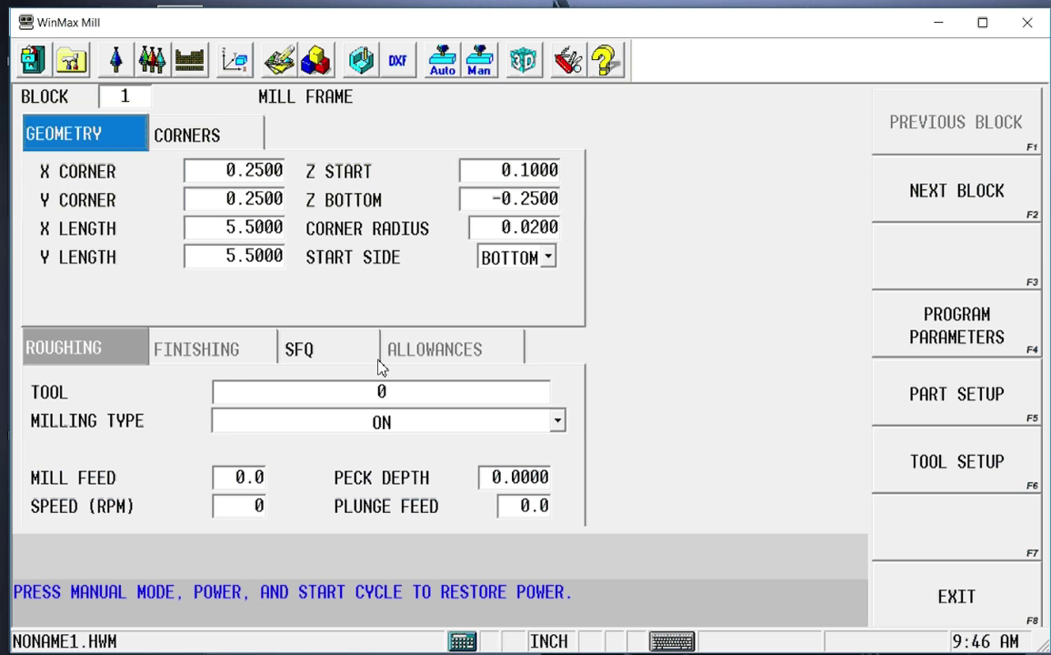
# Select tool 1, the 0.5000 end mill, for frame roughing with plunge feed 10
pyautogui.click(380, 393)
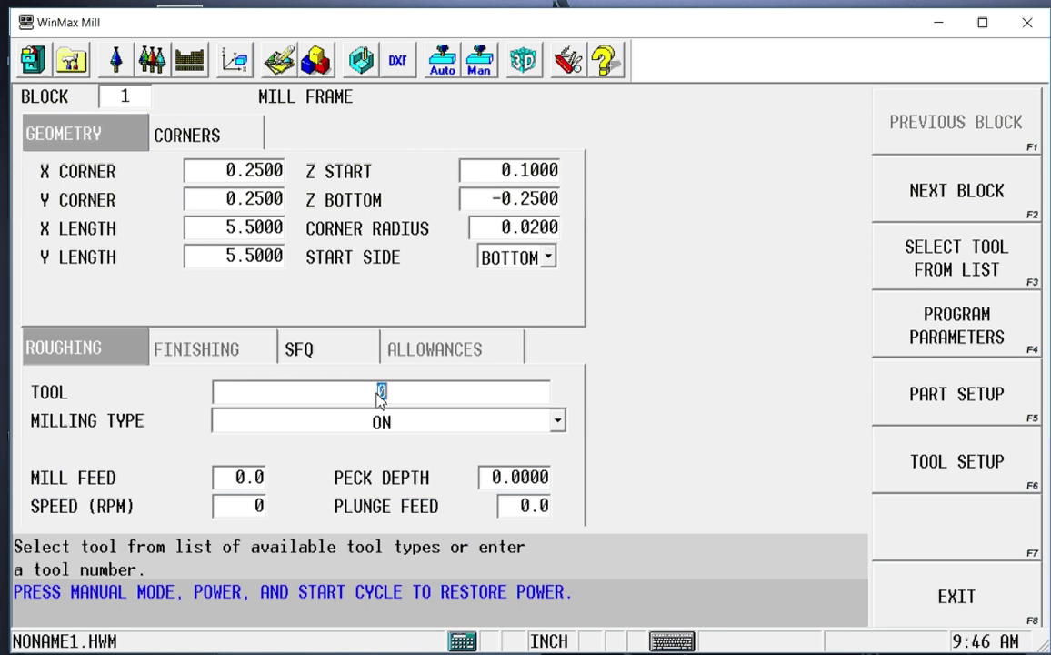
pyautogui.click(914, 287)
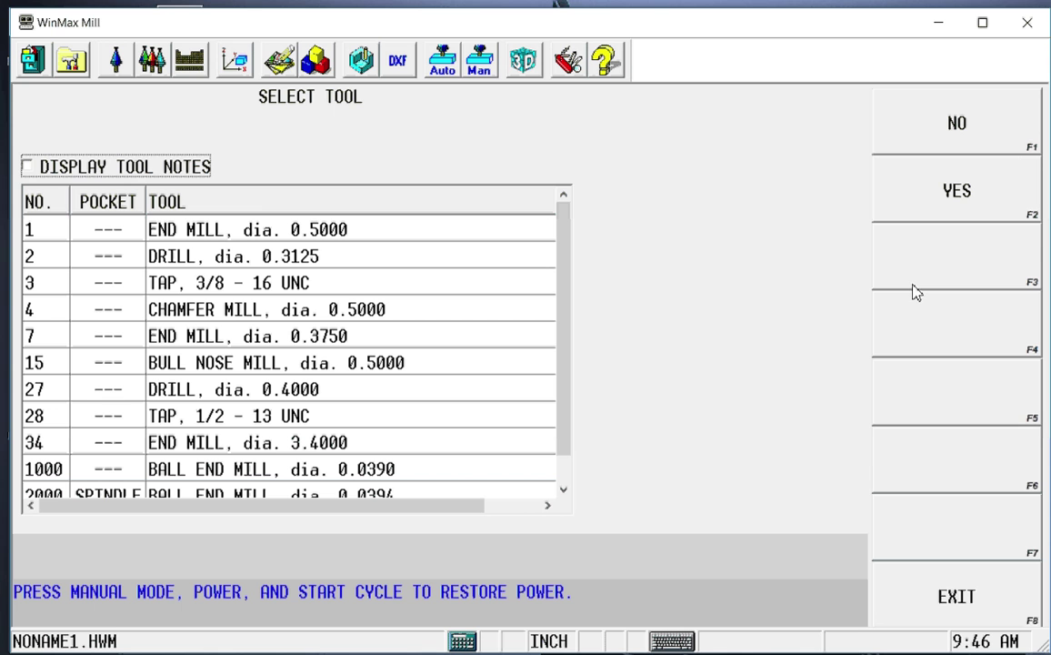
pyautogui.click(212, 235)
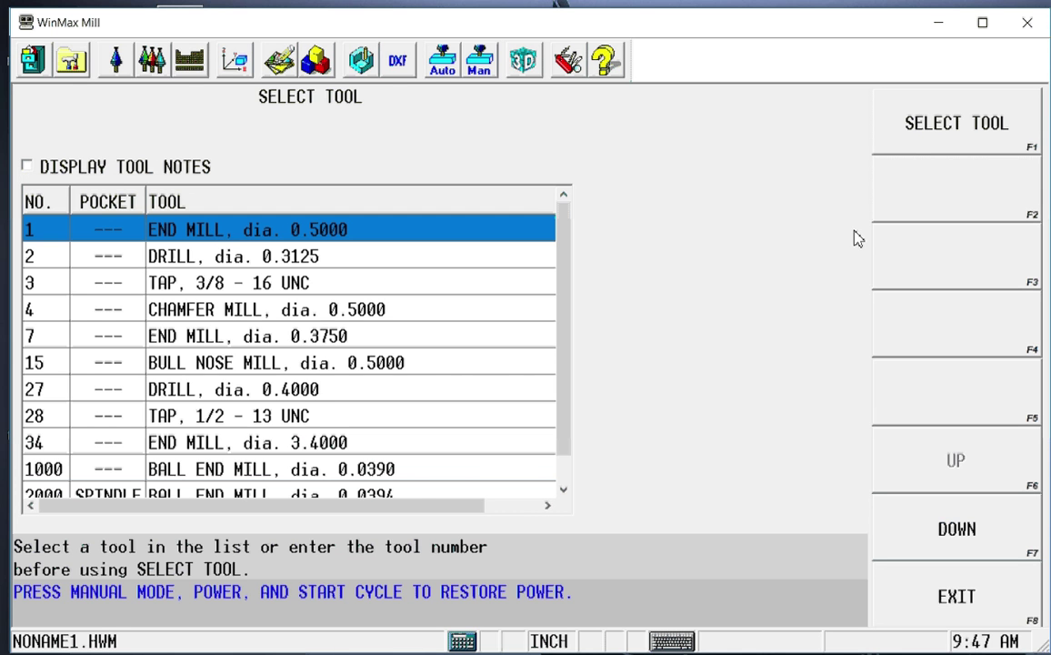
pyautogui.click(918, 129)
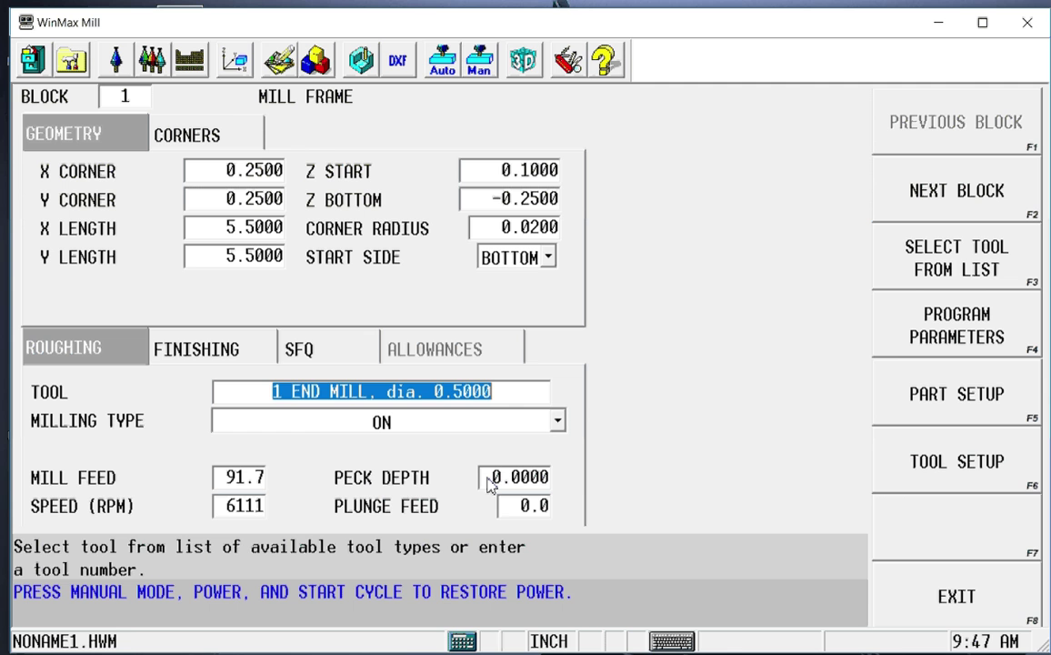
pyautogui.click(503, 506)
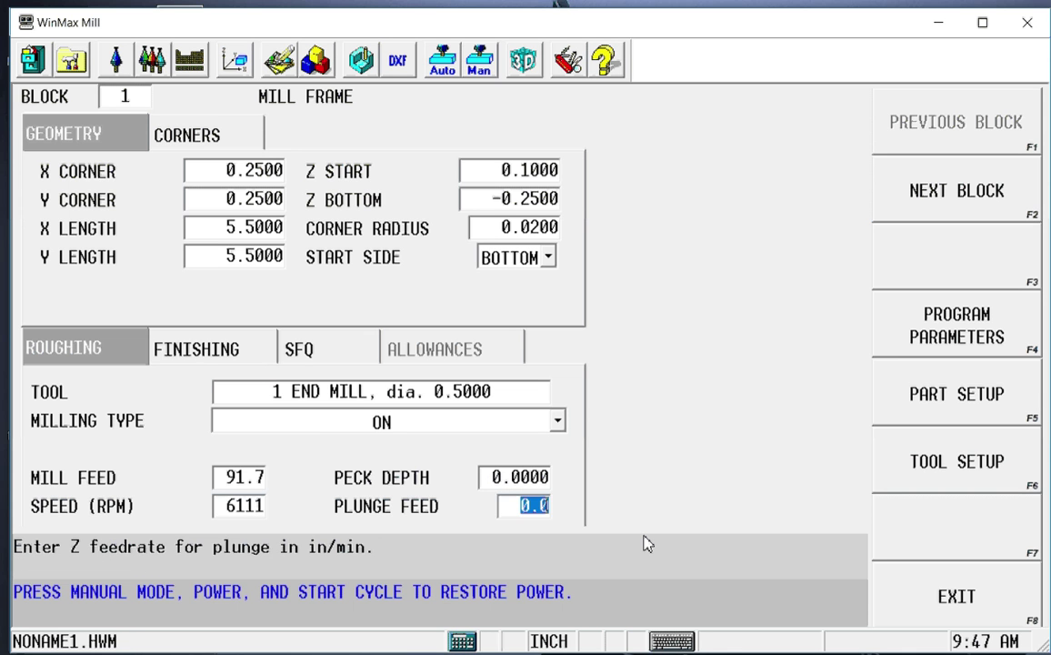
pyautogui.write('10')
pyautogui.press('Return')
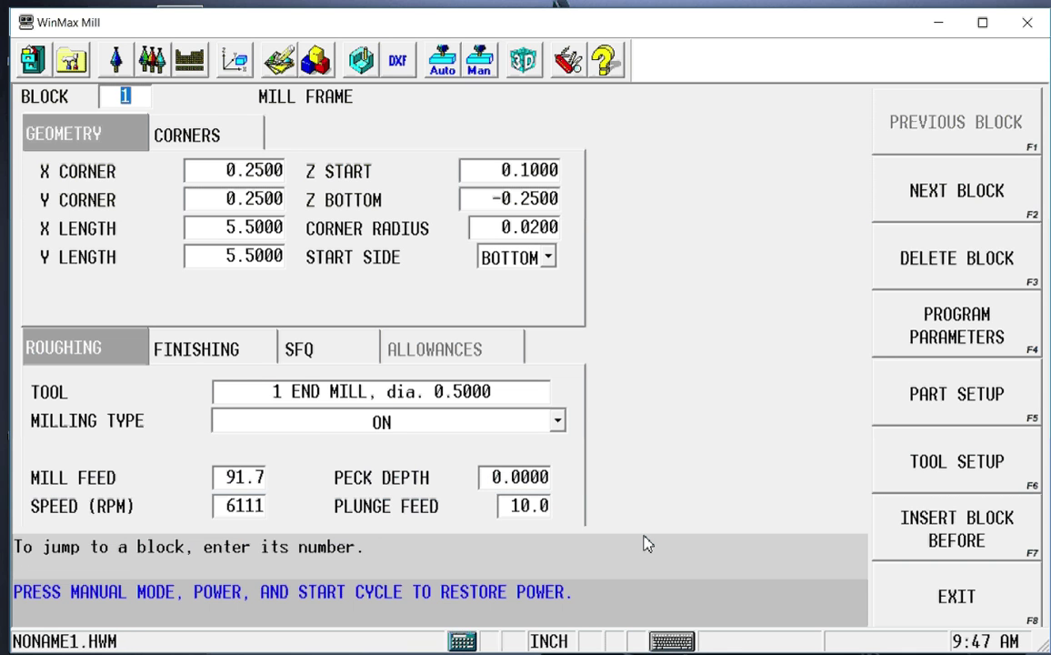
# Change the frame block's roughing milling type from ON to OUTSIDE
pyautogui.click(558, 424)
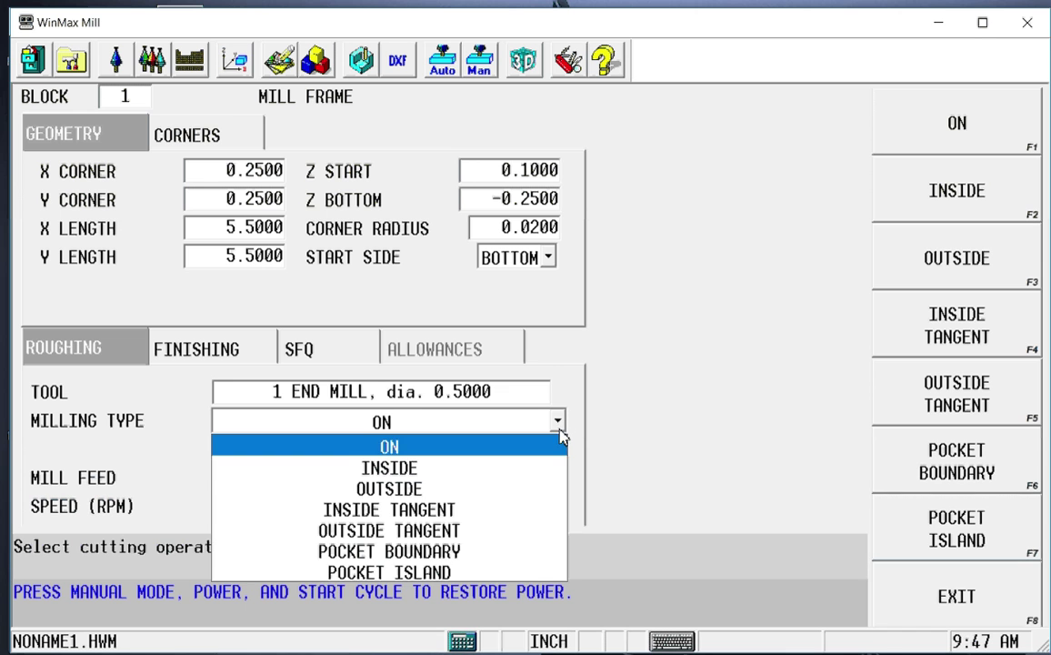
pyautogui.click(390, 488)
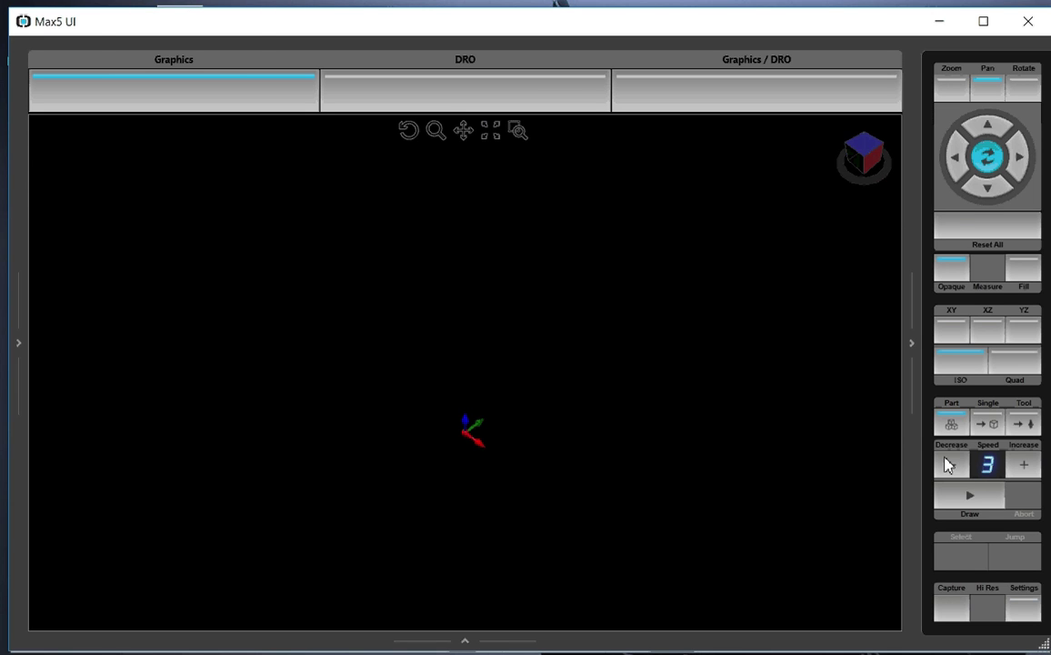
# Simulate the frame toolpath, orbit and toggle opacity to inspect the outside cut, then reset the view
pyautogui.click(971, 499)
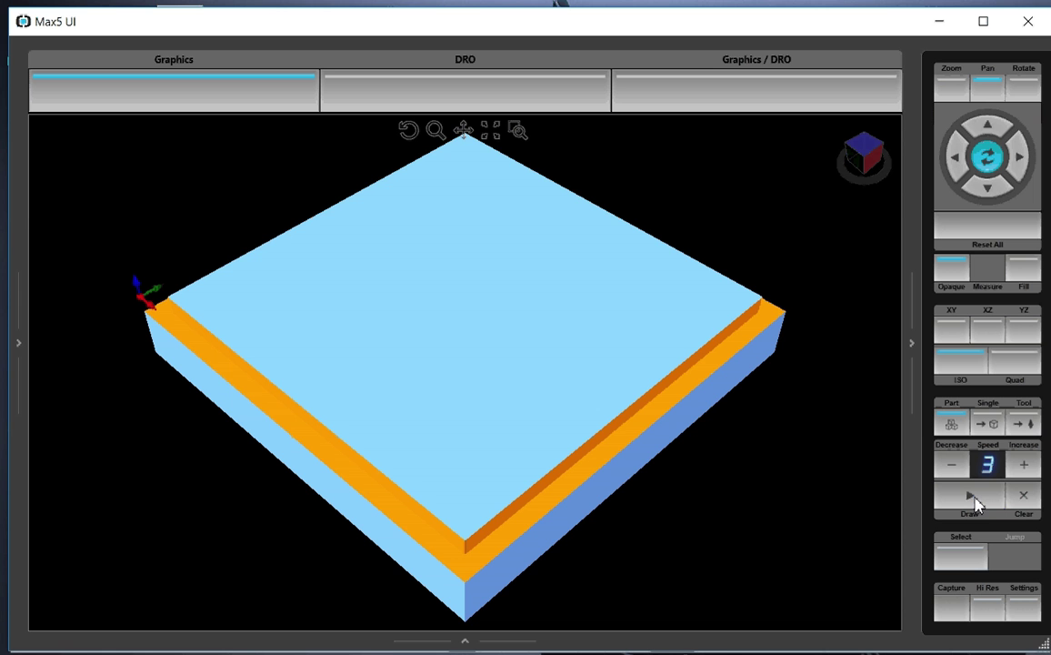
pyautogui.click(1024, 80)
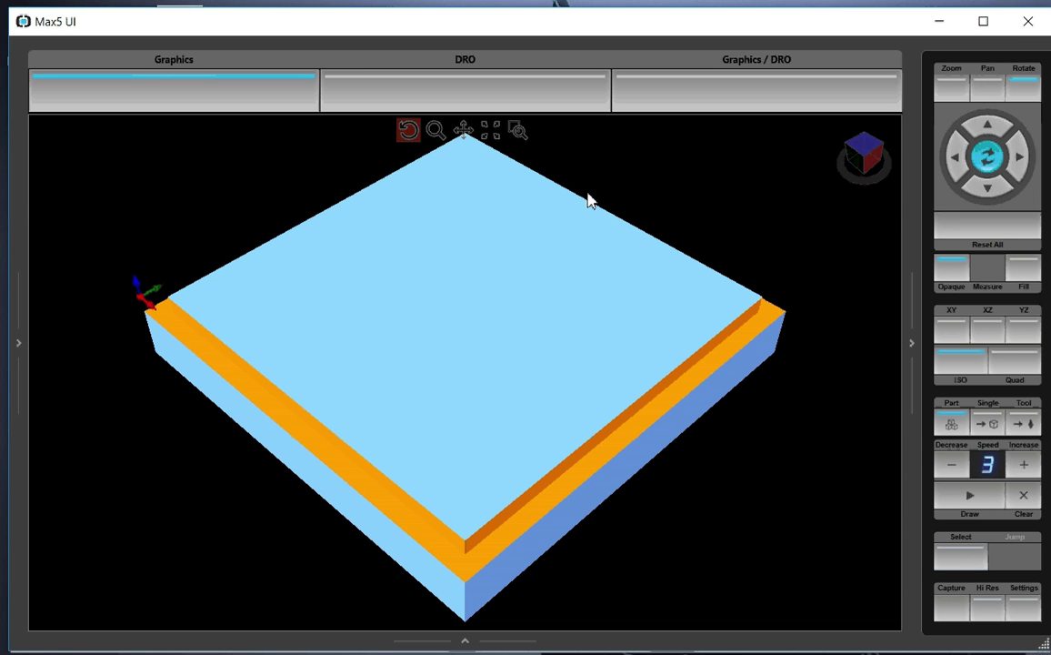
pyautogui.moveTo(587, 199); pyautogui.dragTo(460, 252)
pyautogui.click(944, 275)
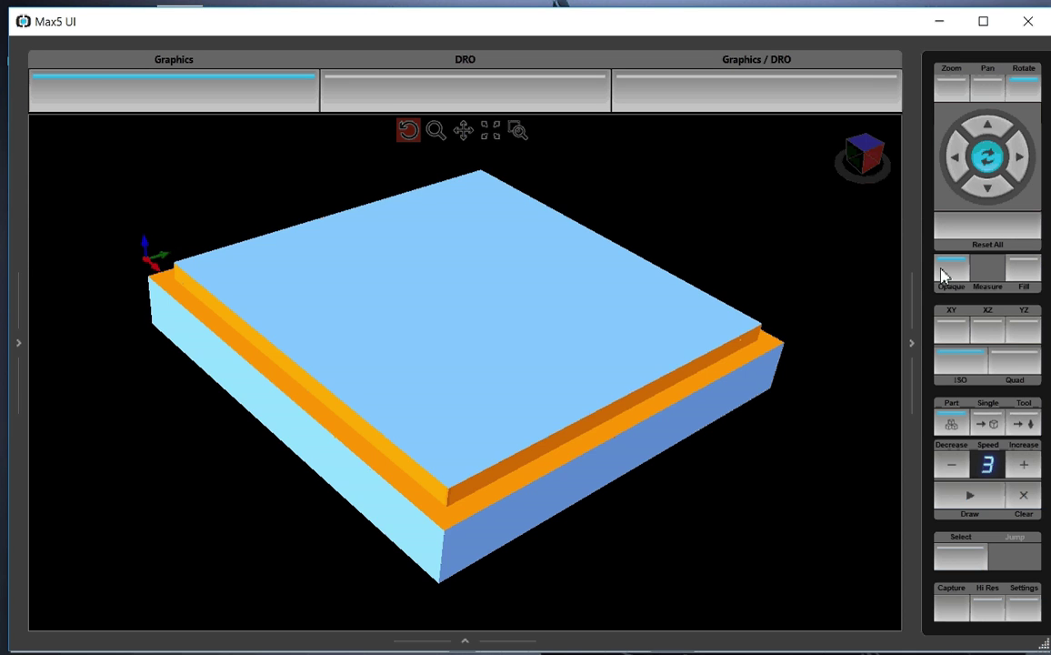
pyautogui.click(944, 274)
pyautogui.click(968, 232)
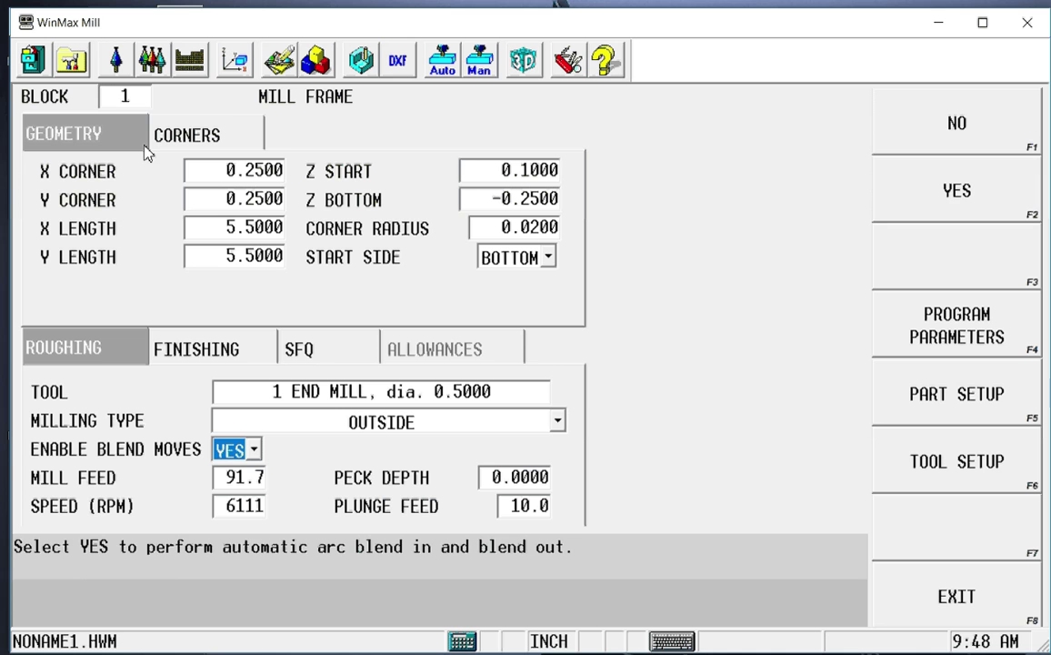
# Add block 2 after the frame as a circle milling operation
pyautogui.click(110, 97)
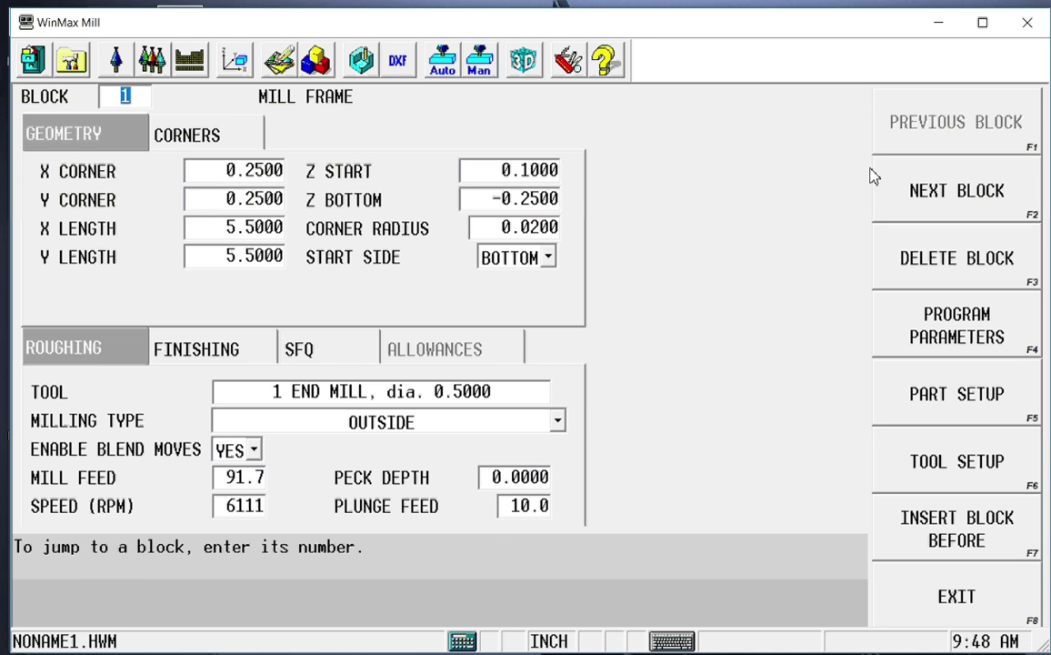
pyautogui.click(945, 194)
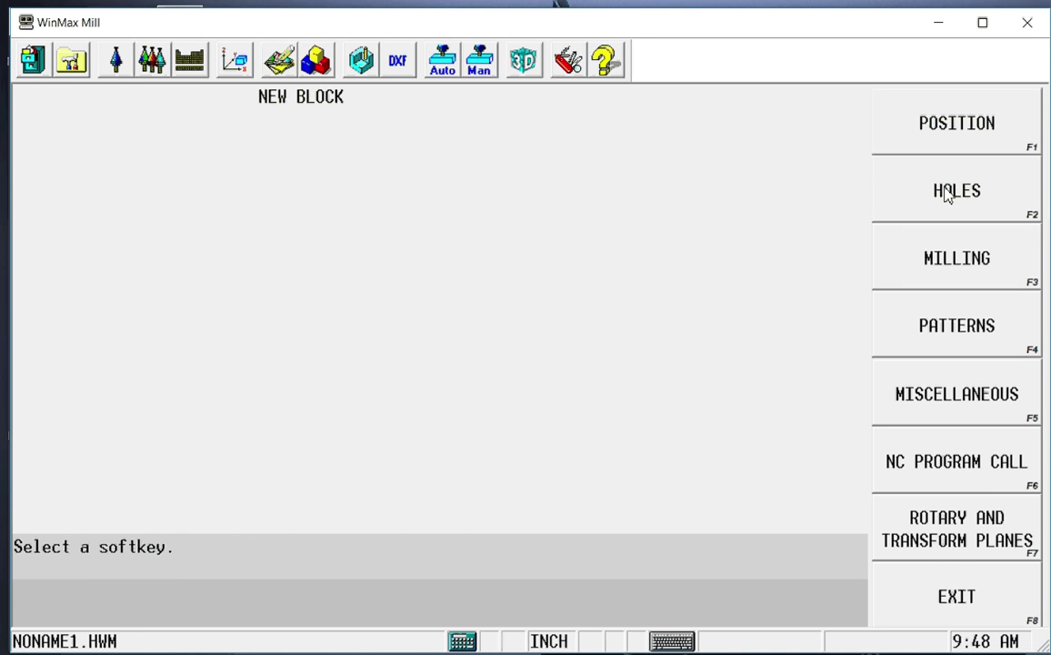
pyautogui.click(950, 269)
pyautogui.click(968, 206)
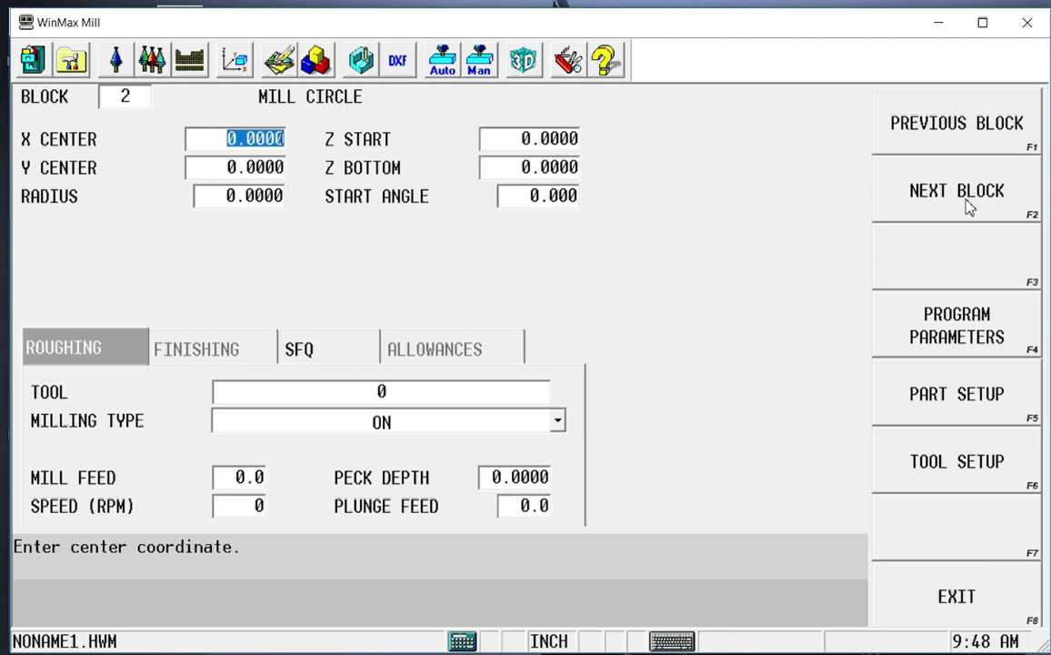
# Enter circle center X 3, Y 3, radius 2, Z start 0.1 and Z bottom -0.5
pyautogui.write('3')
pyautogui.press('Return')
pyautogui.write('3')
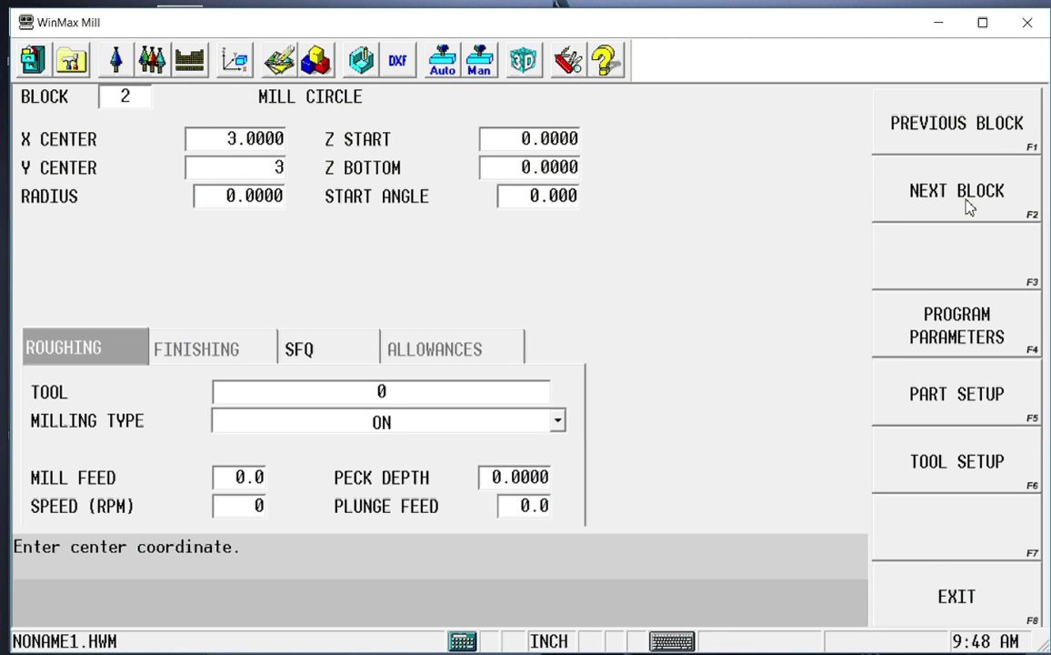
pyautogui.press('Return')
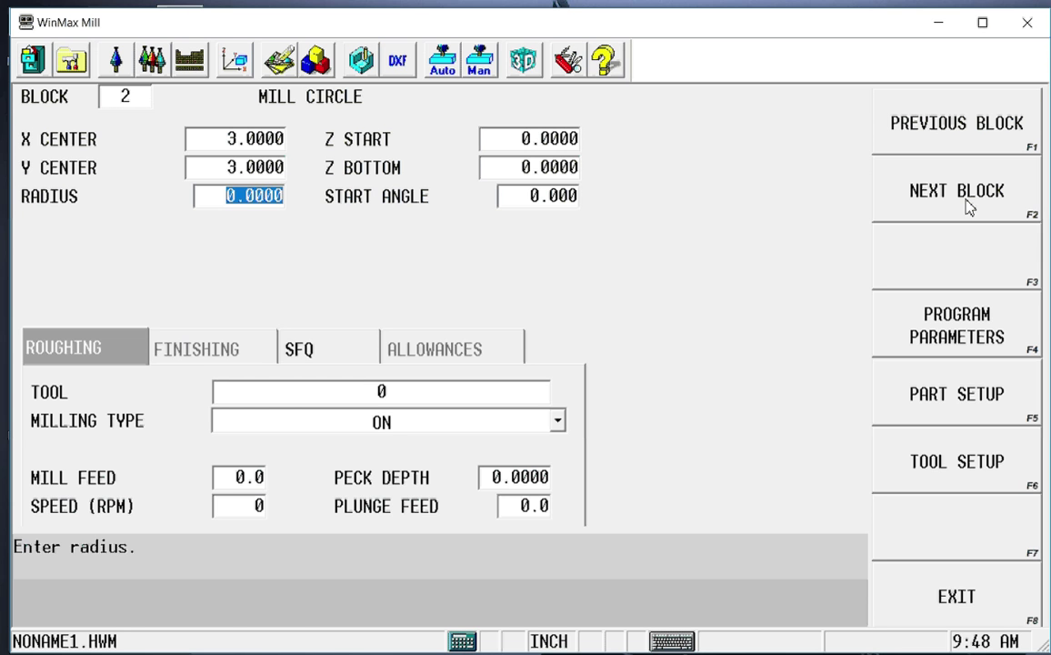
pyautogui.write('2')
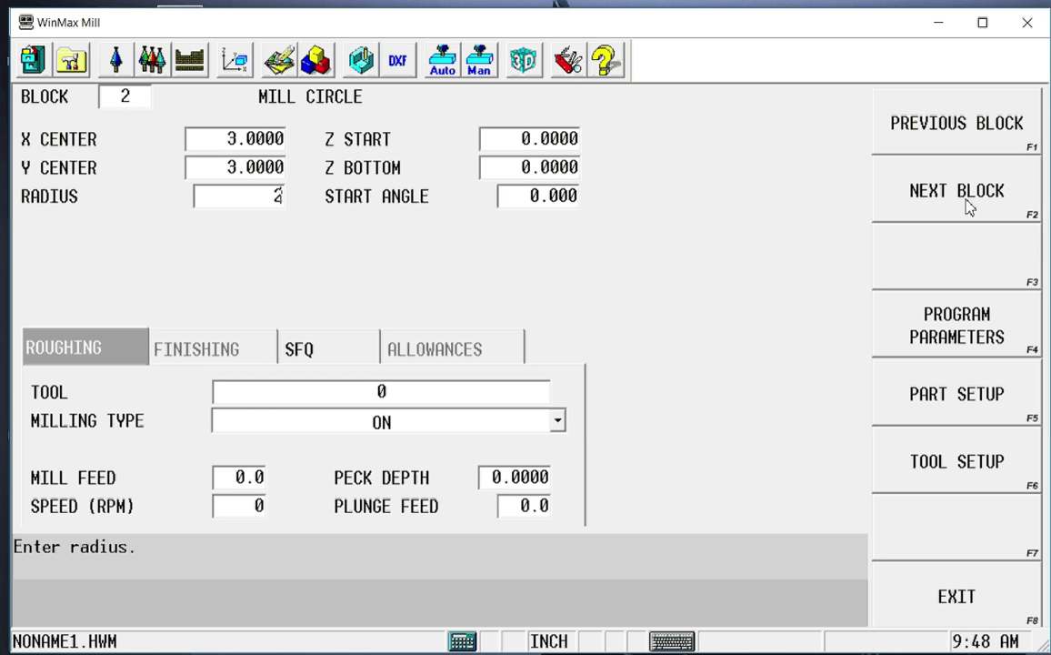
pyautogui.press('Return')
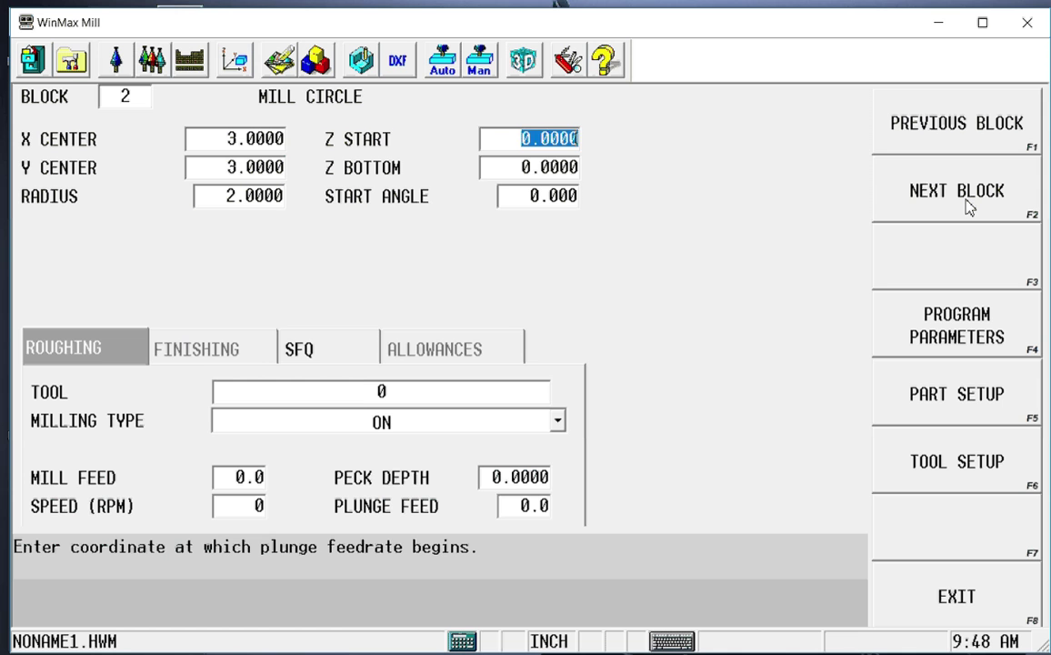
pyautogui.write('.1')
pyautogui.press('Return')
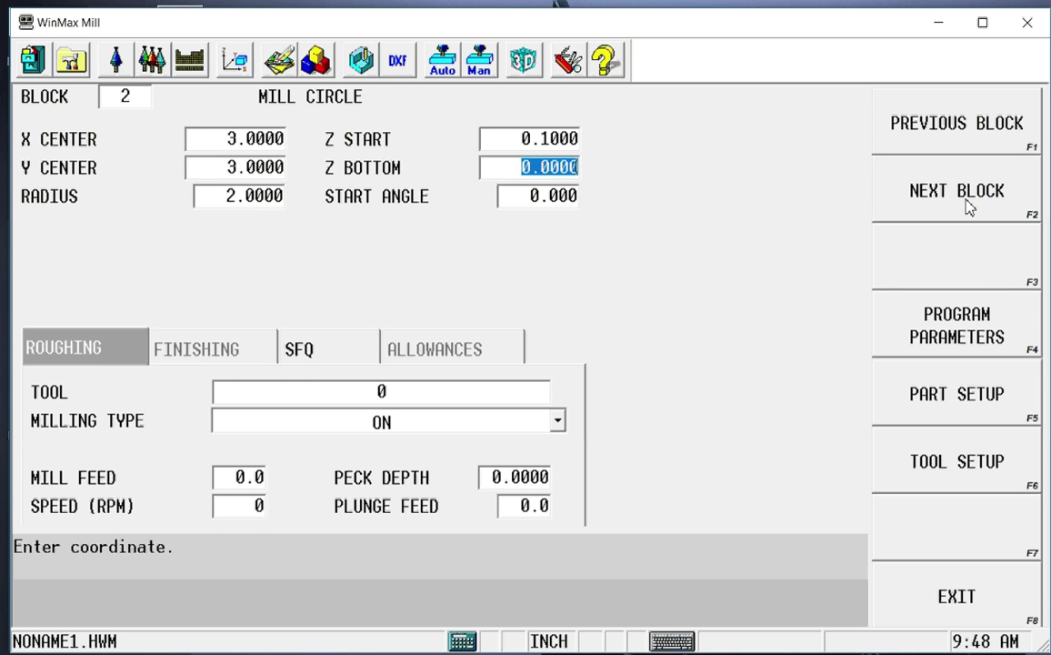
pyautogui.write('-.5')
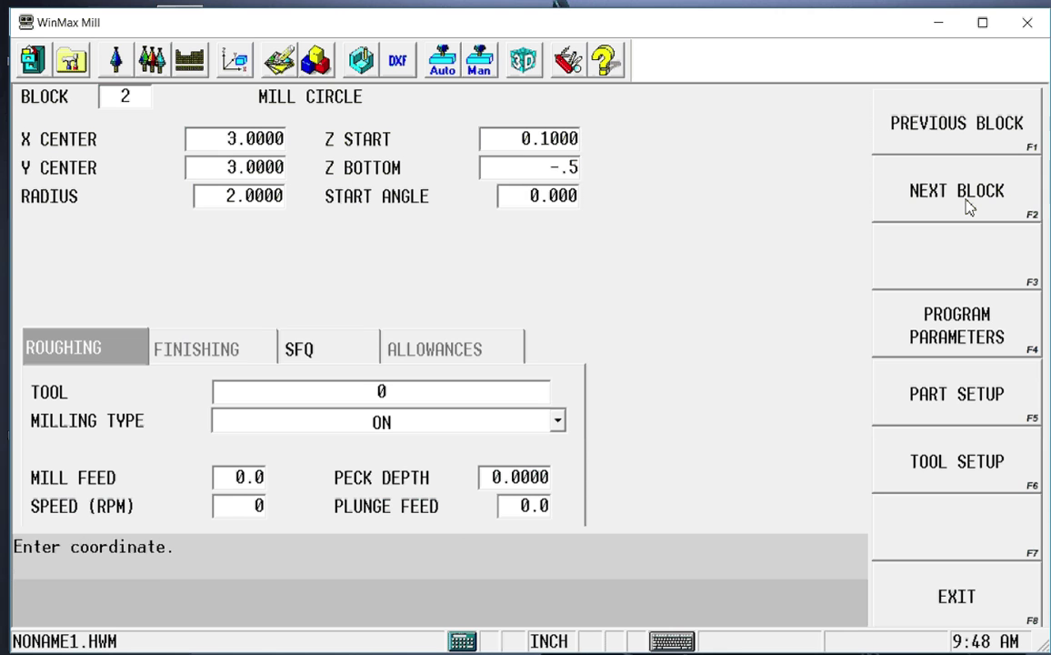
pyautogui.press('Return')
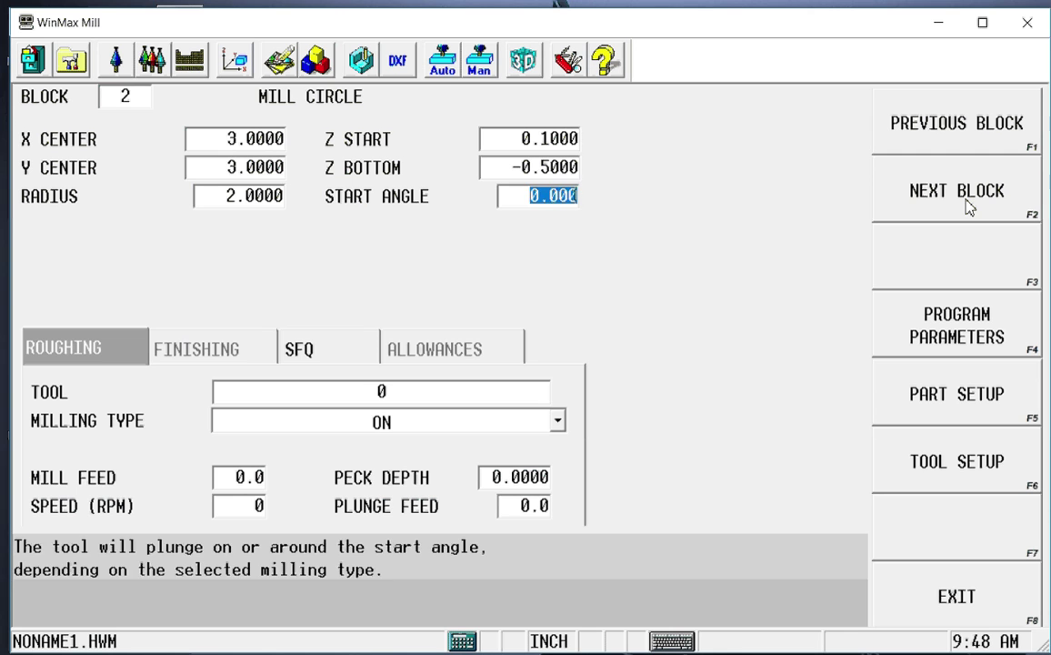
pyautogui.press('Return')
pyautogui.press('Return')
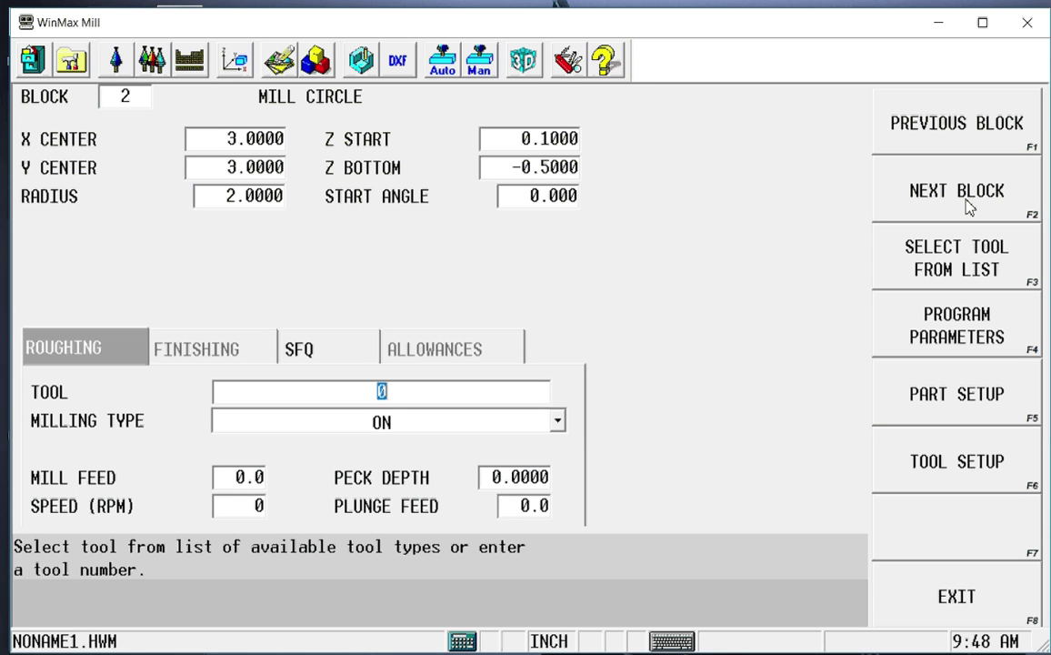
# Rough the circle with tool 1 as a pocket boundary, peck depth 0.1 and plunge feed 10
pyautogui.write('1')
pyautogui.press('Return')
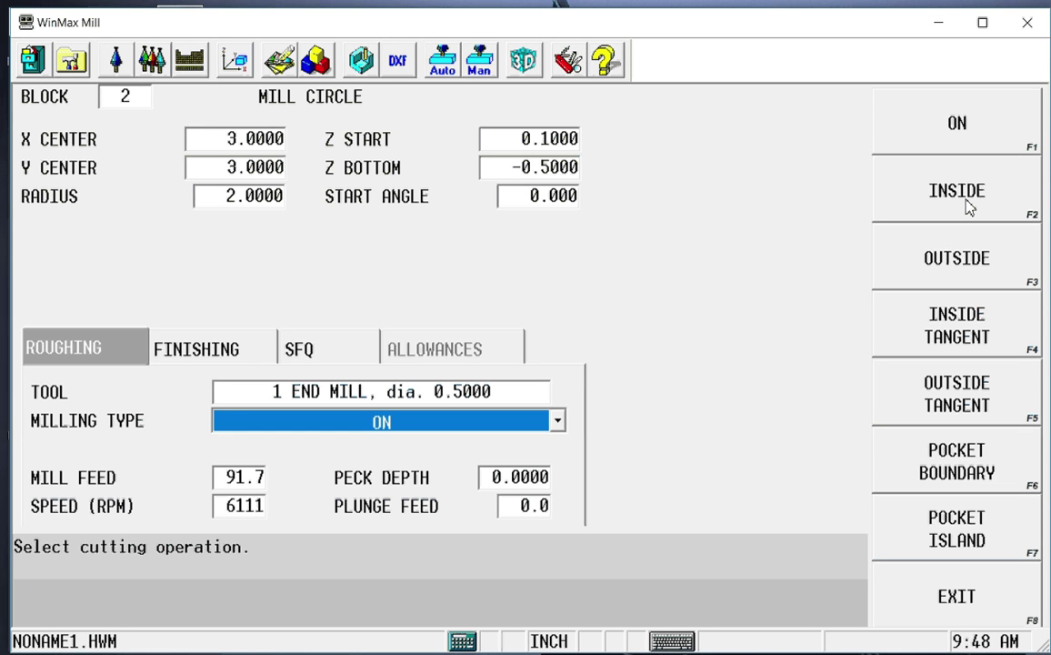
pyautogui.click(980, 465)
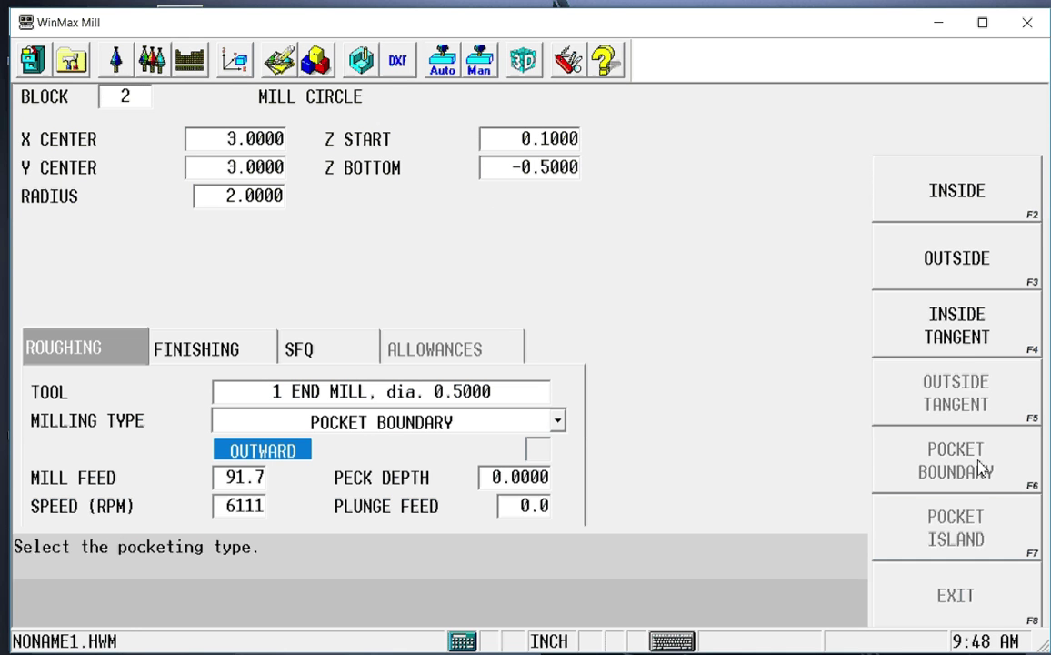
pyautogui.press('Return')
pyautogui.press('Return')
pyautogui.press('Return')
pyautogui.press('Return')
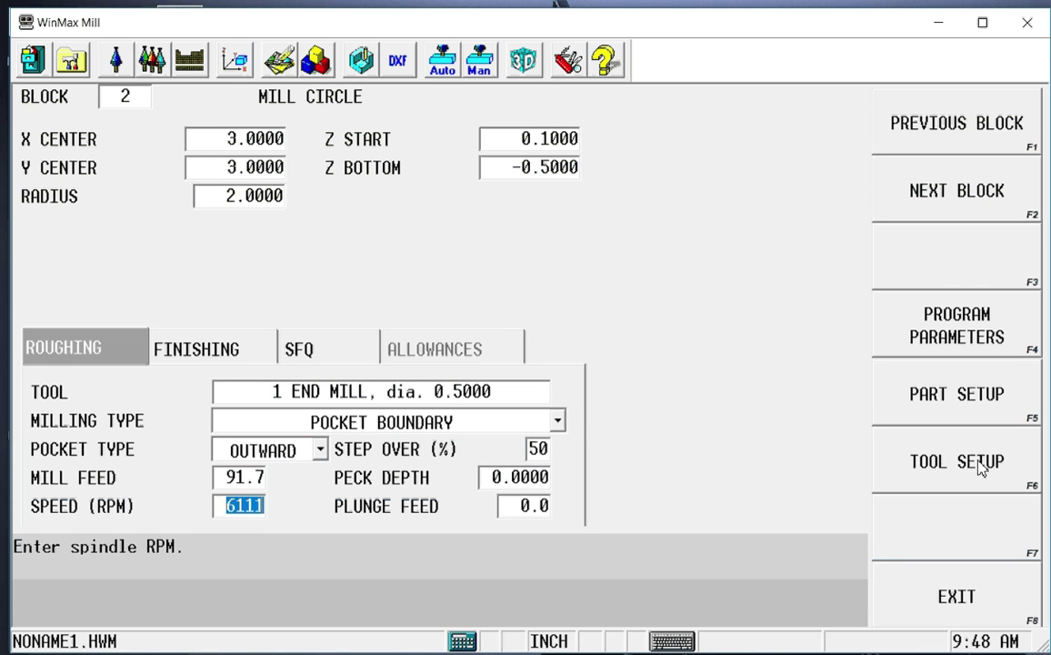
pyautogui.write('.1')
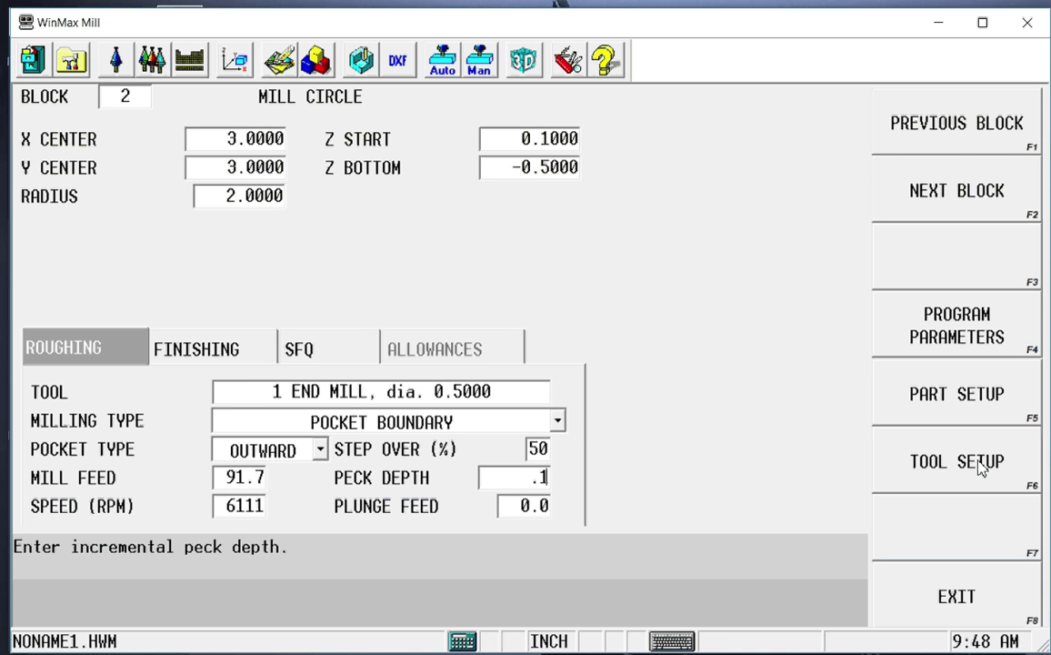
pyautogui.press('Return')
pyautogui.write('10')
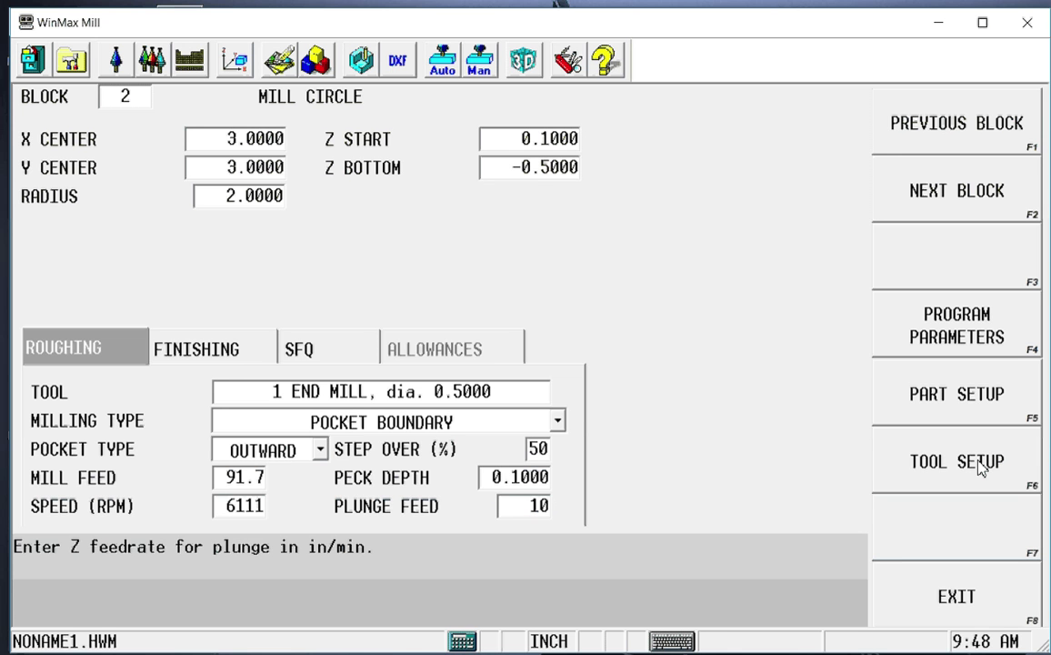
pyautogui.press('Return')
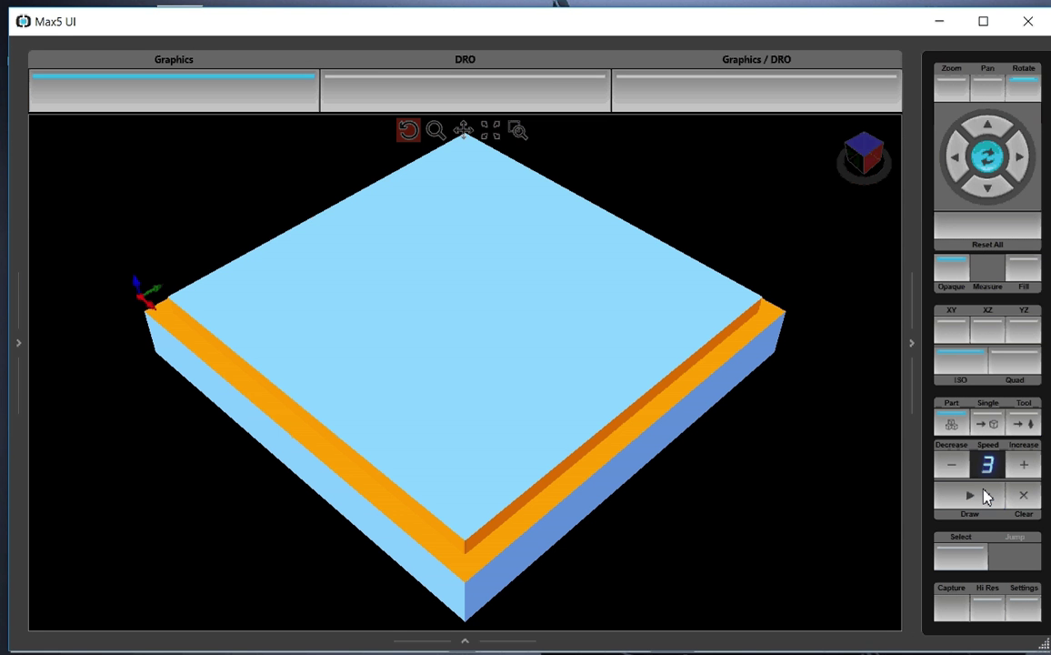
pyautogui.click(984, 496)
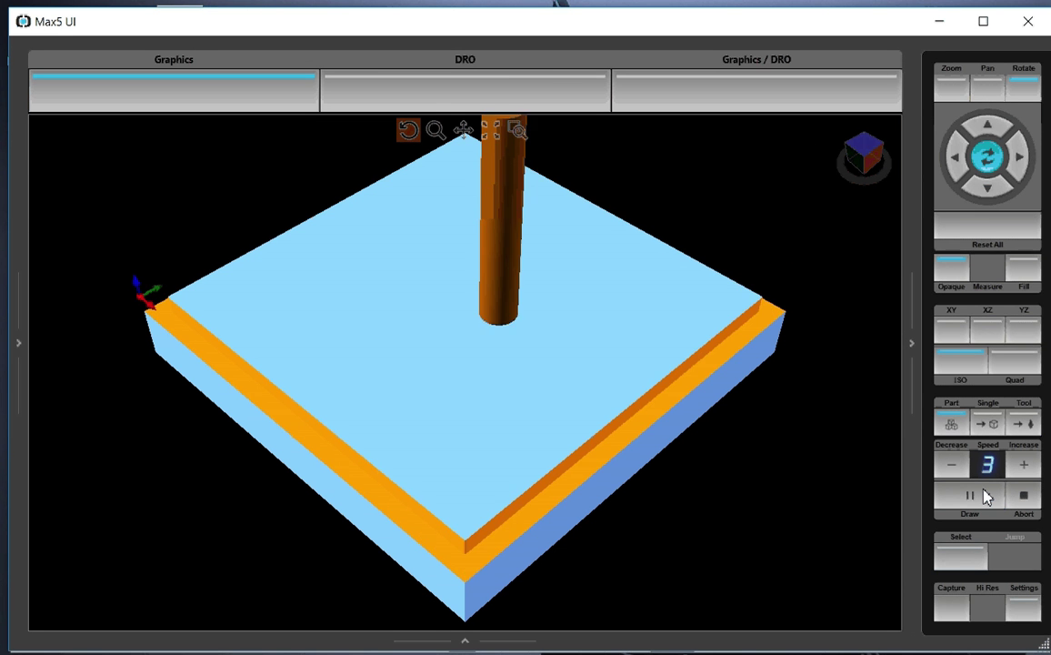
pyautogui.click(1024, 465)
pyautogui.click(1023, 465)
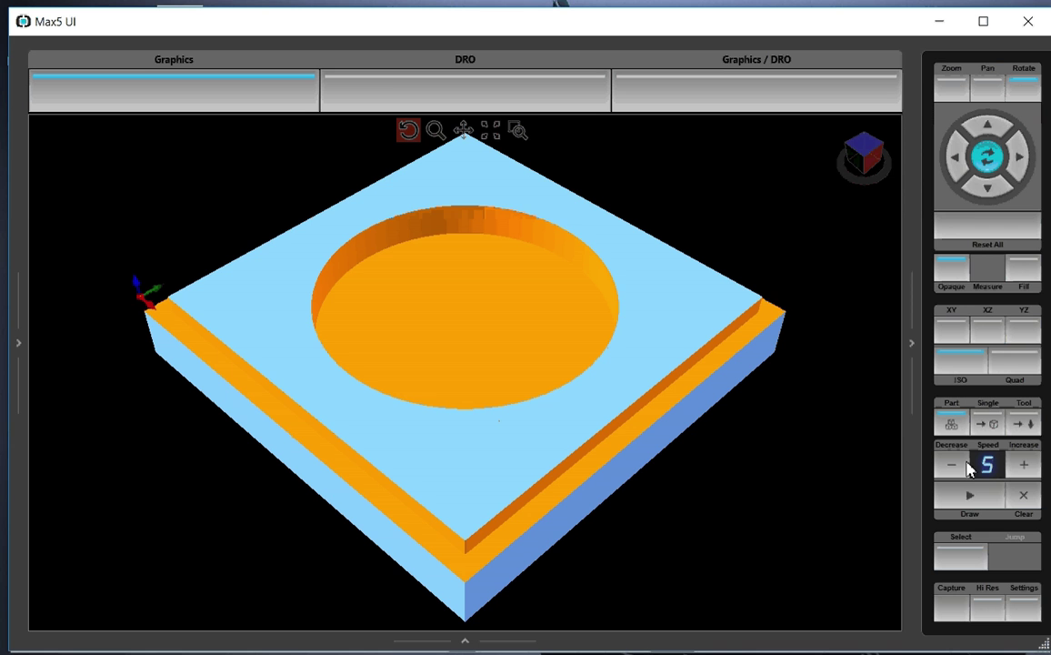
pyautogui.click(954, 465)
pyautogui.click(954, 466)
pyautogui.click(1025, 467)
pyautogui.click(1025, 468)
pyautogui.click(1026, 469)
pyautogui.click(1029, 471)
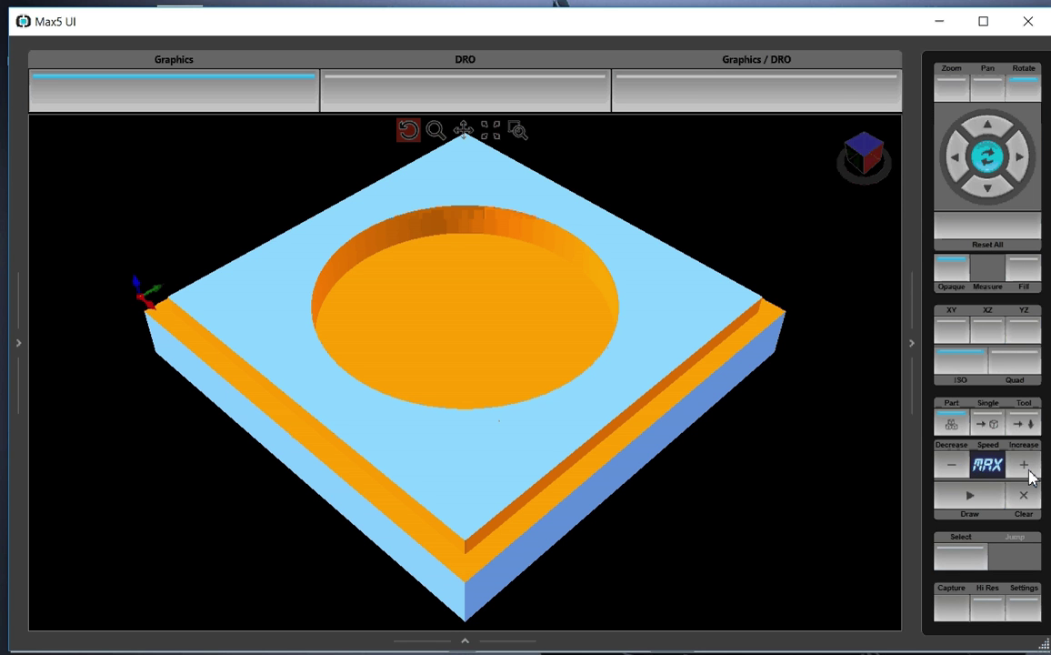
pyautogui.click(949, 466)
pyautogui.click(949, 466)
pyautogui.click(949, 466)
pyautogui.click(949, 466)
# Close the 3D preview and add a new hole-operation block offering drill operation types
pyautogui.hotkey('alt', 'F4')
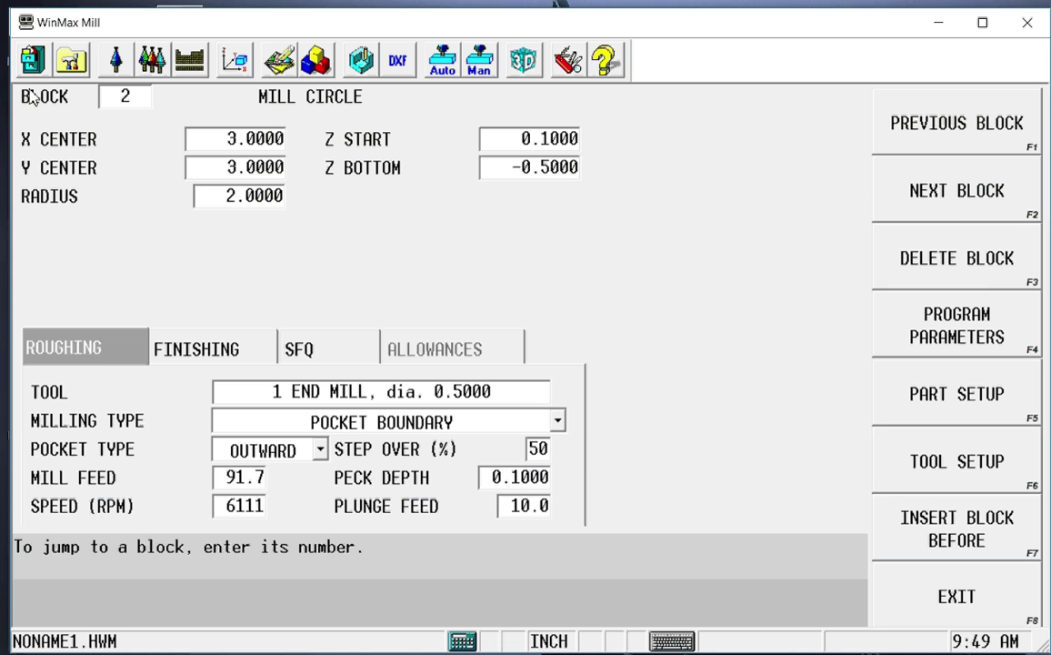
pyautogui.click(104, 93)
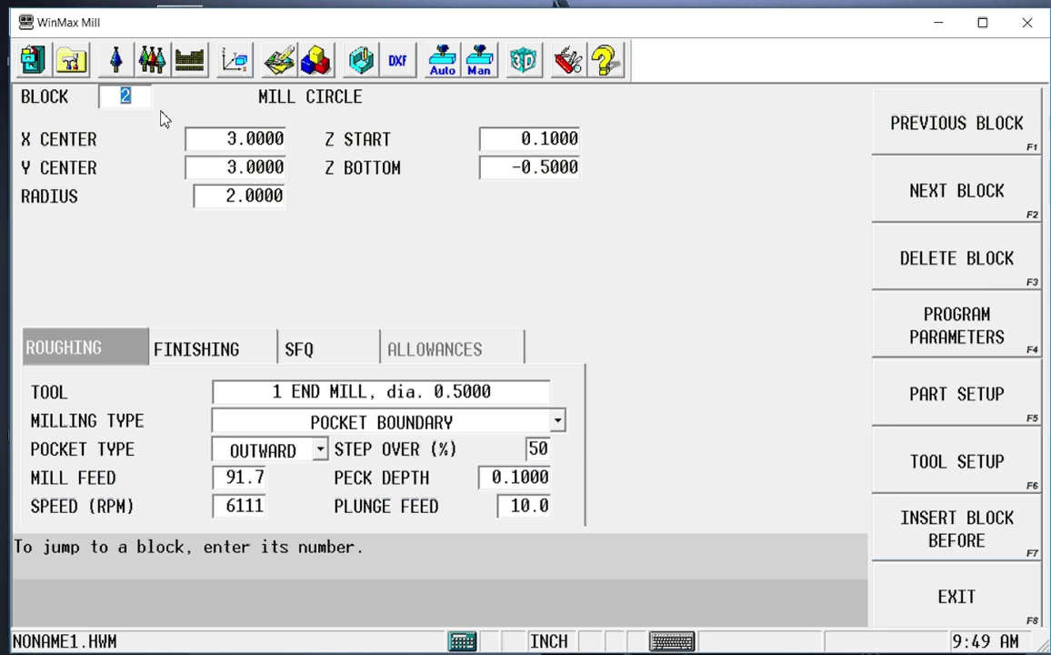
pyautogui.click(954, 201)
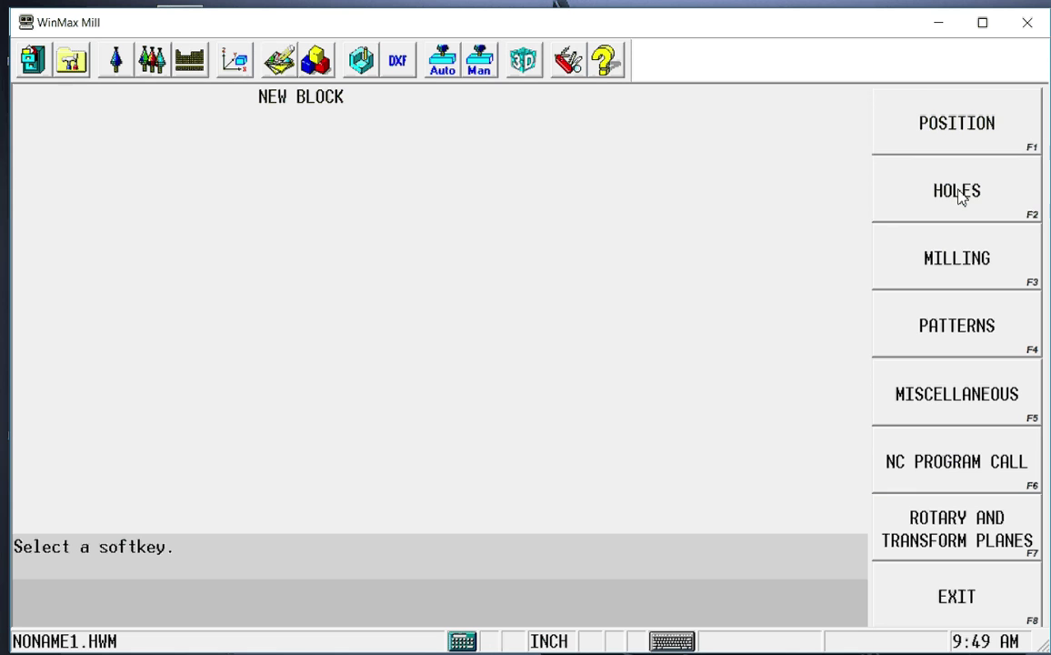
pyautogui.click(961, 199)
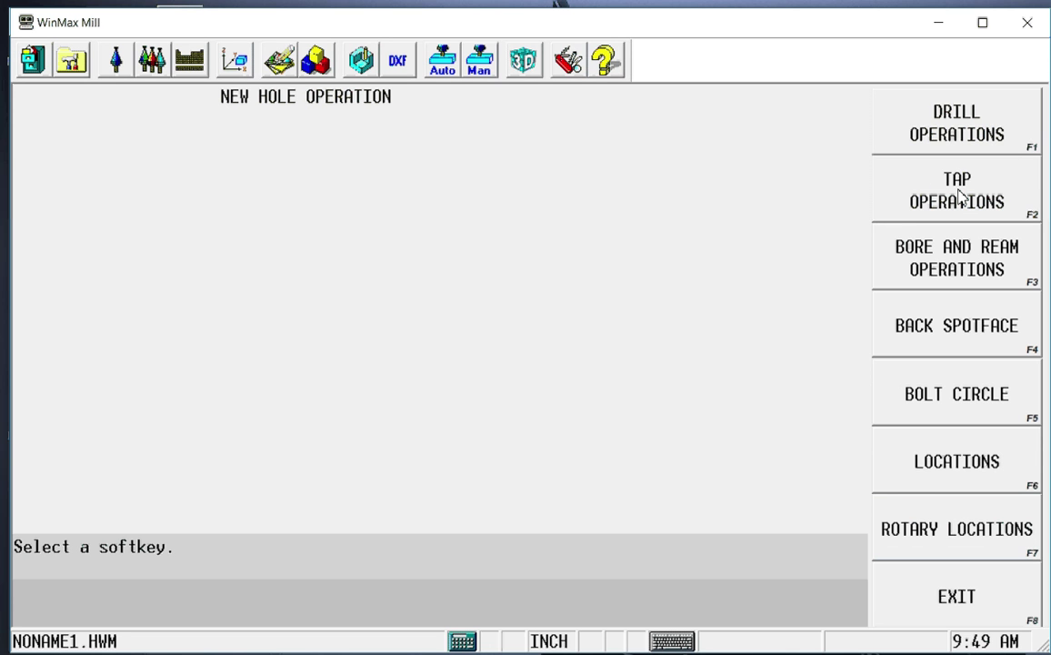
pyautogui.click(961, 124)
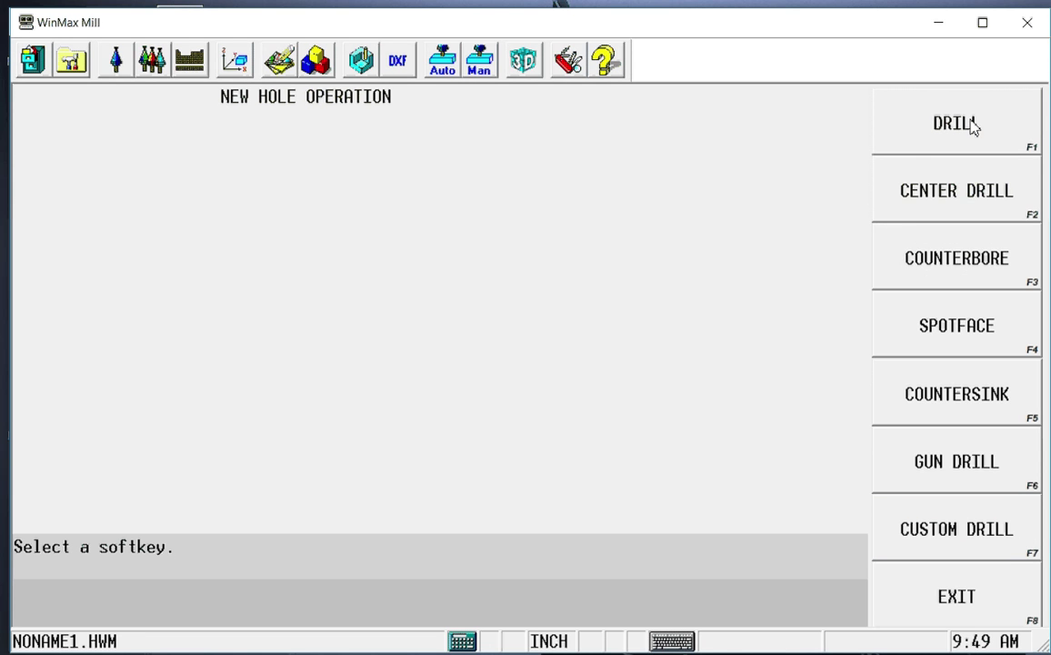
# Add a drill operation from Z -0.4 to -1.2 with tool 2 (0.3125 drill), peck depth 0.3
pyautogui.click(957, 125)
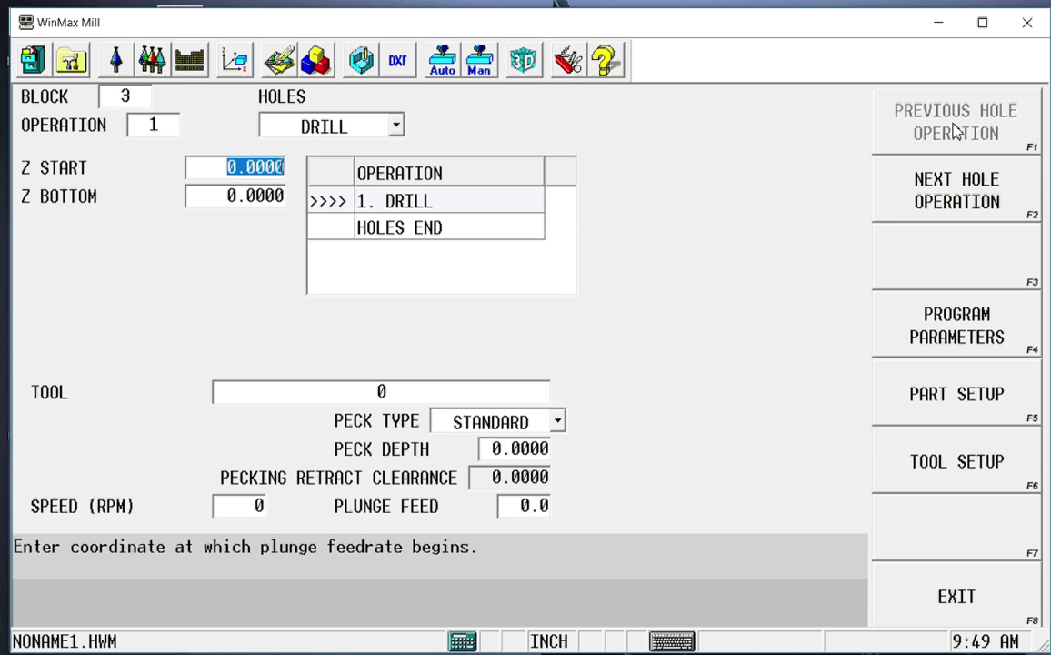
pyautogui.write('-0.')
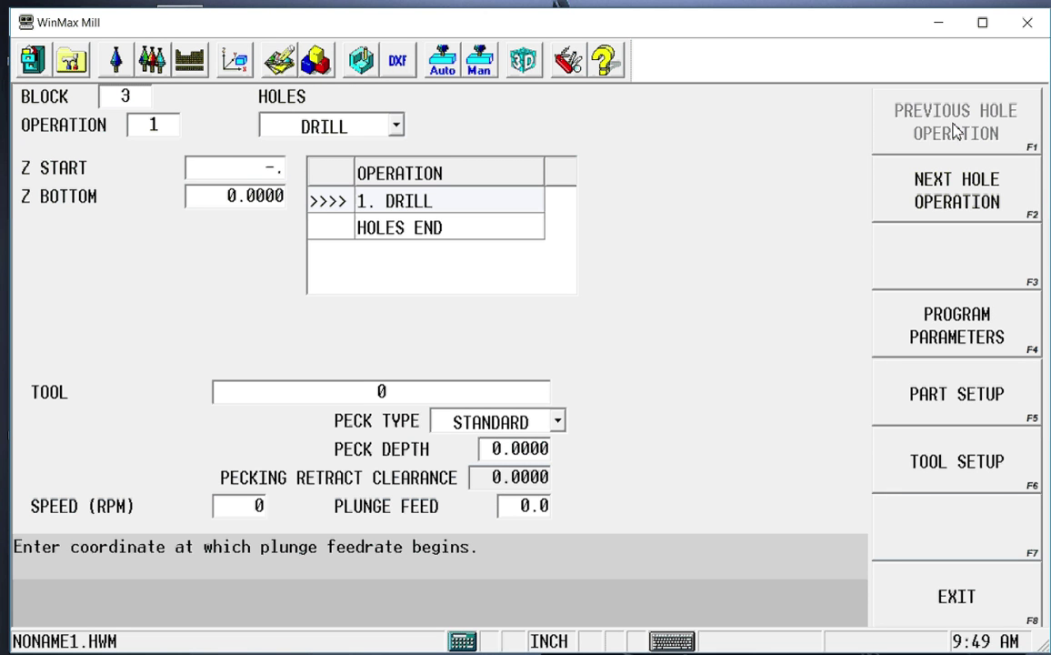
pyautogui.write('4')
pyautogui.press('Return')
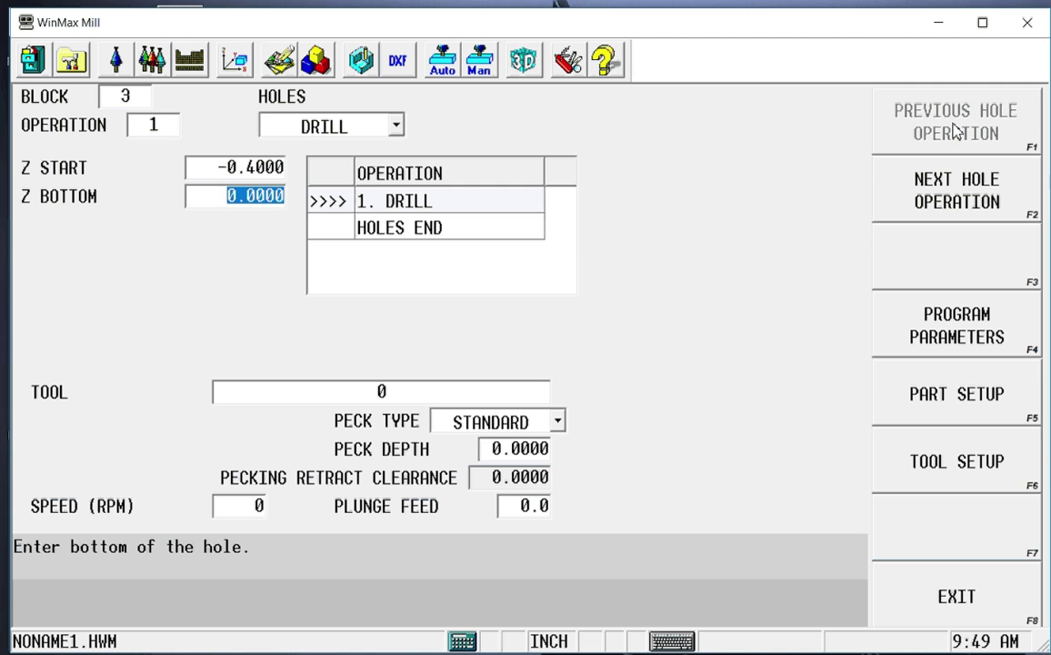
pyautogui.write('-')
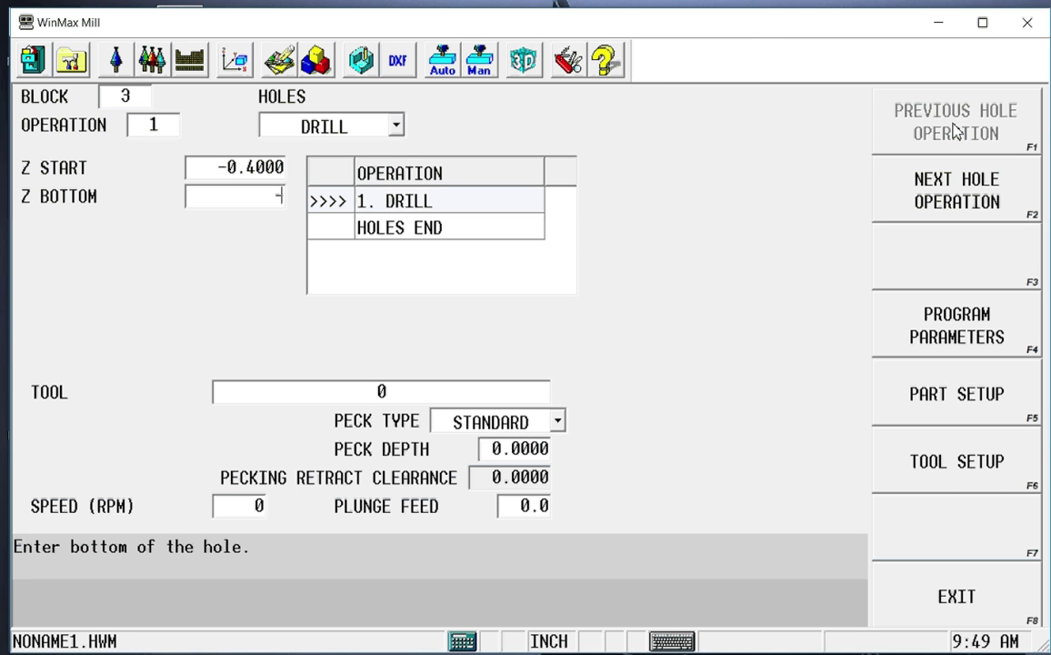
pyautogui.write('1.2')
pyautogui.press('Return')
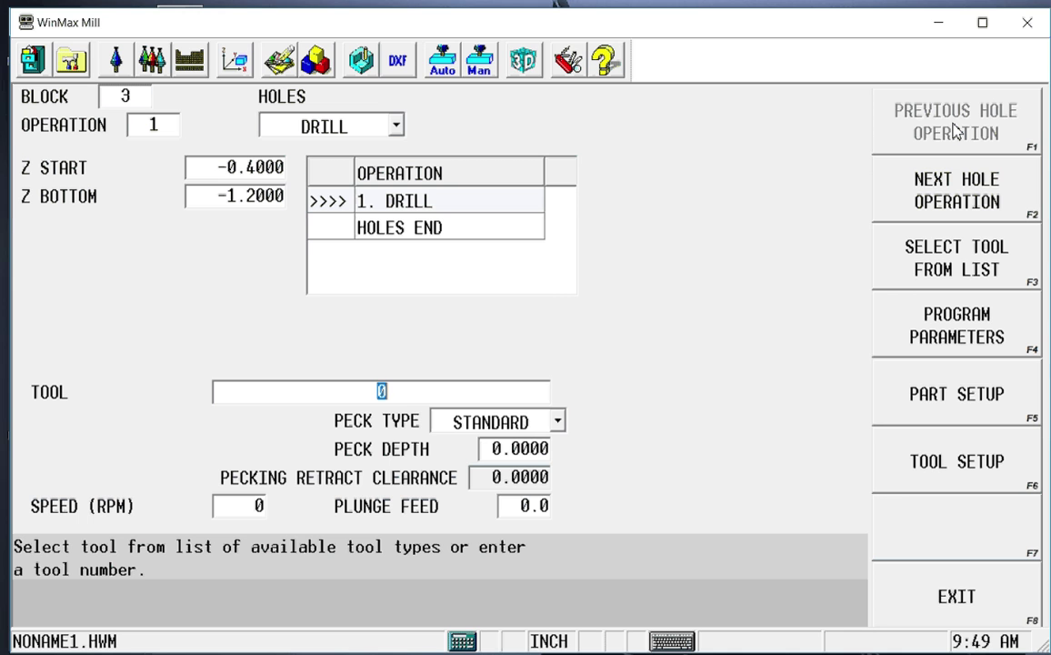
pyautogui.write('2')
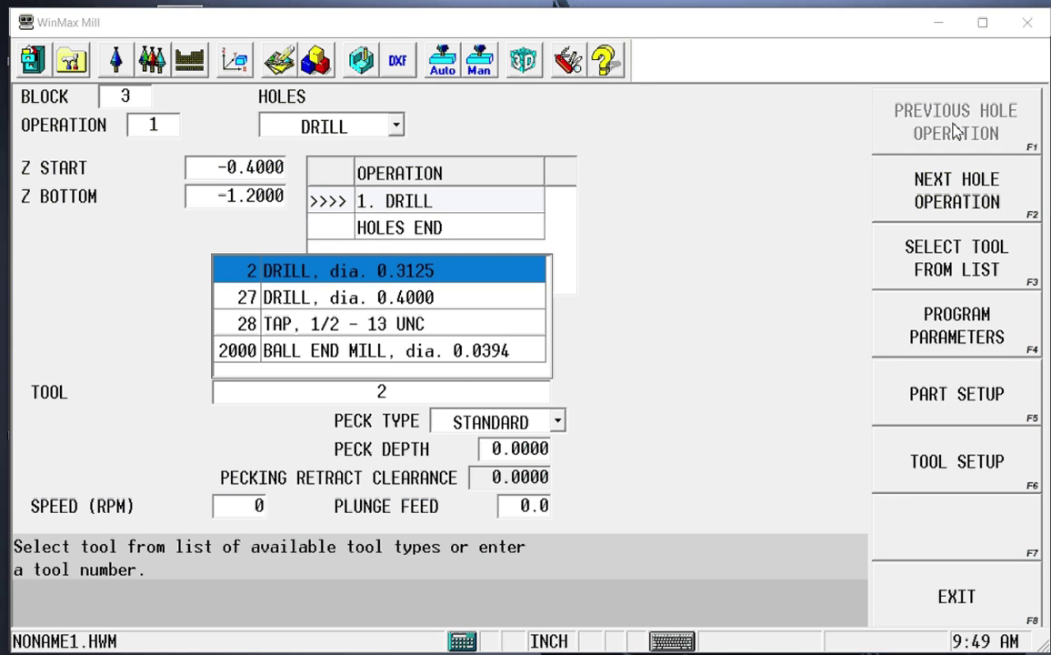
pyautogui.press('Return')
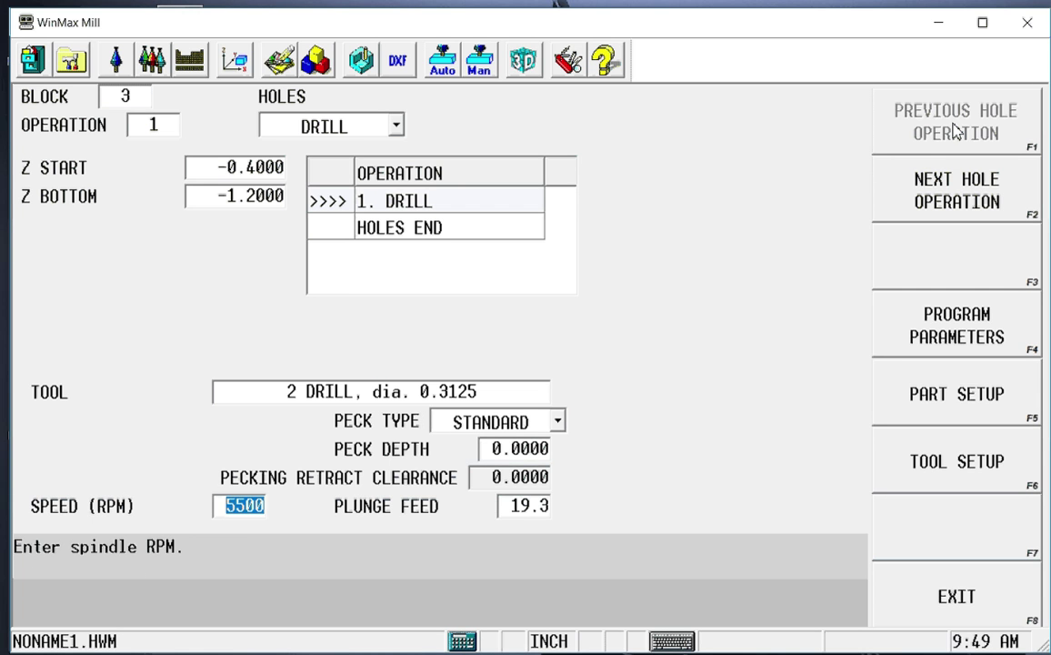
pyautogui.click(491, 457)
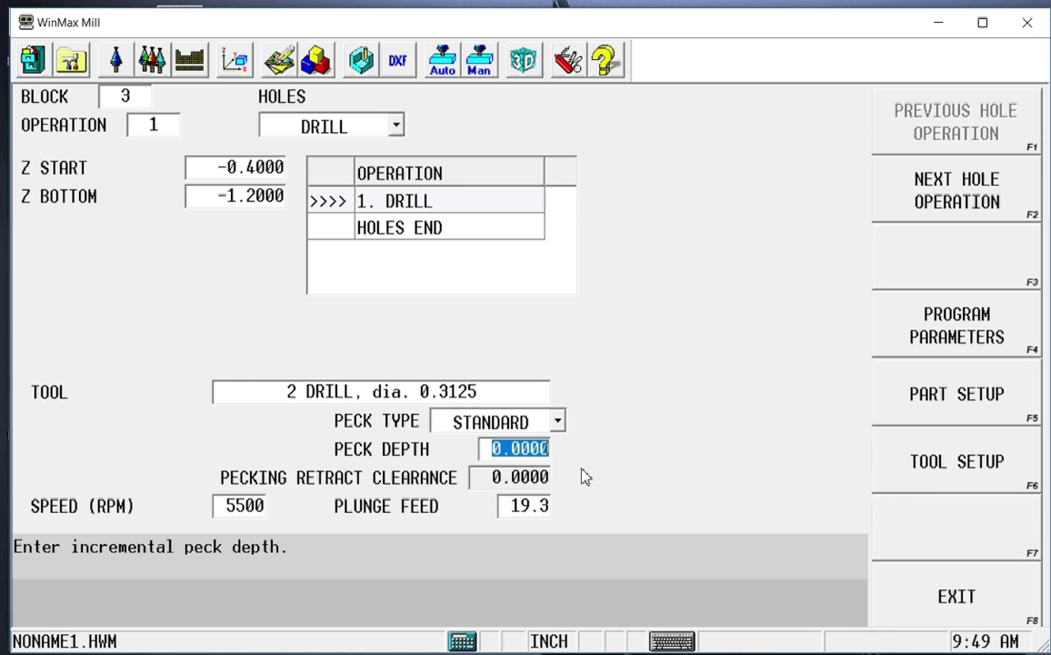
pyautogui.write('.3')
pyautogui.press('Return')
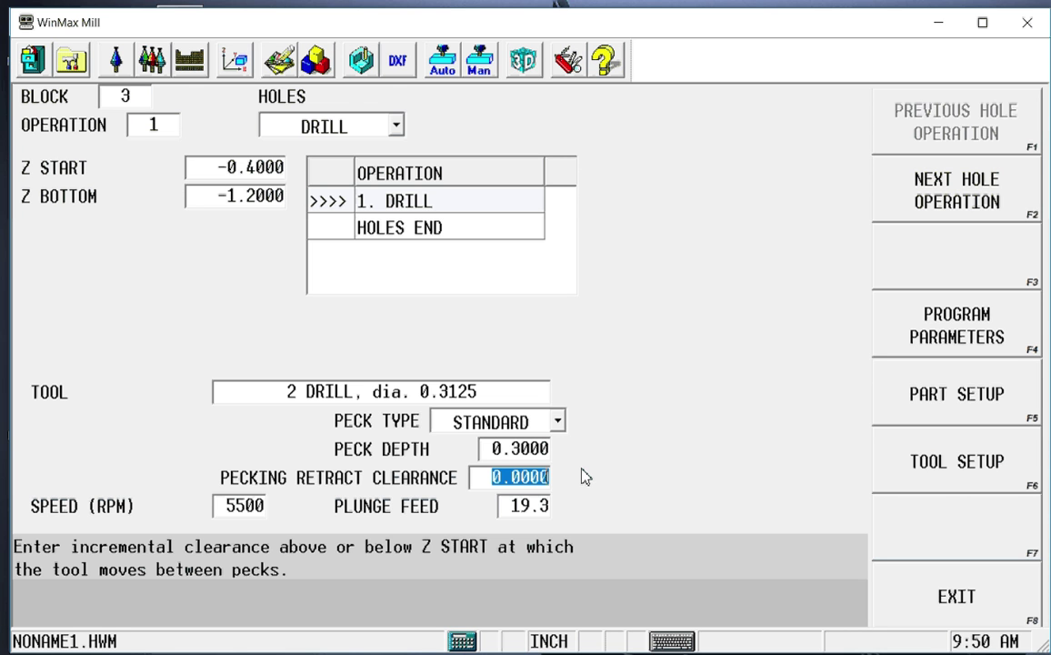
# Add a rigid tap as the block's second hole operation
pyautogui.click(971, 186)
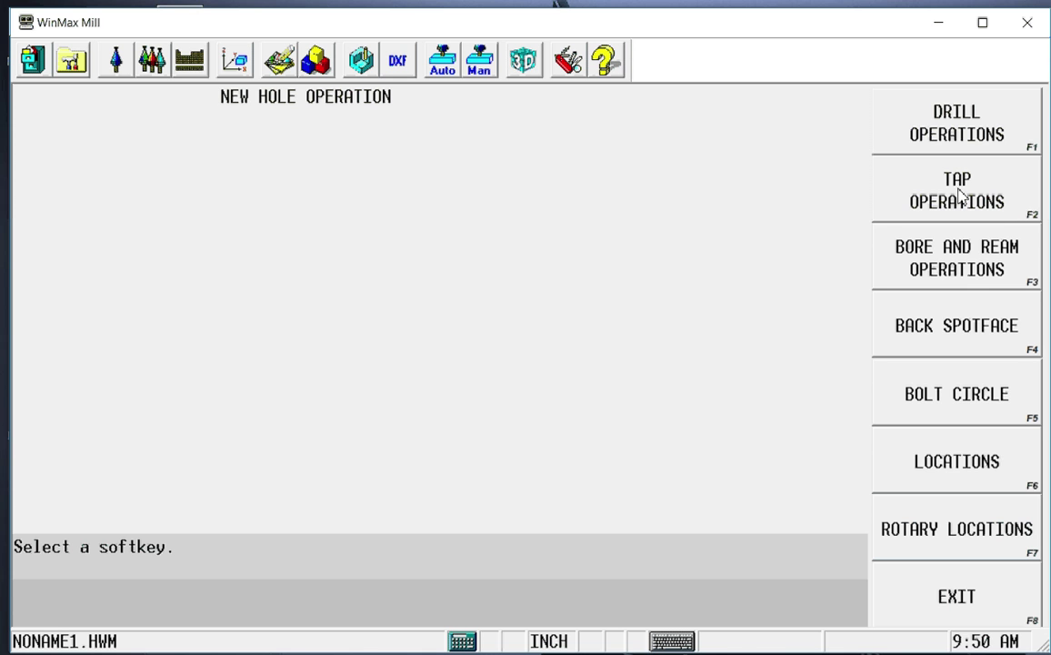
pyautogui.click(962, 196)
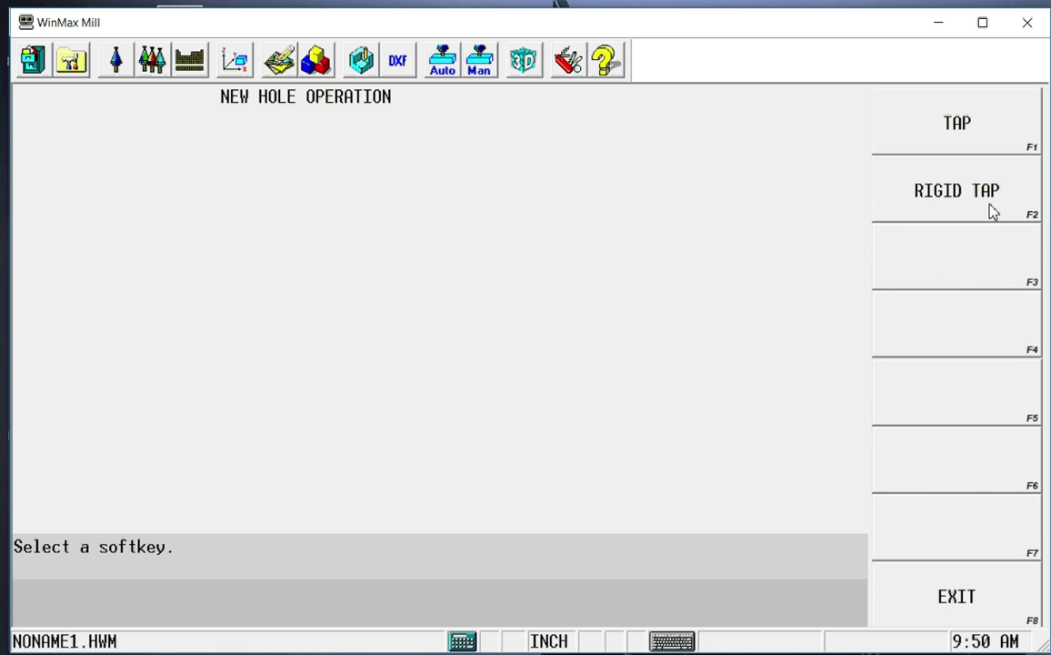
pyautogui.click(985, 209)
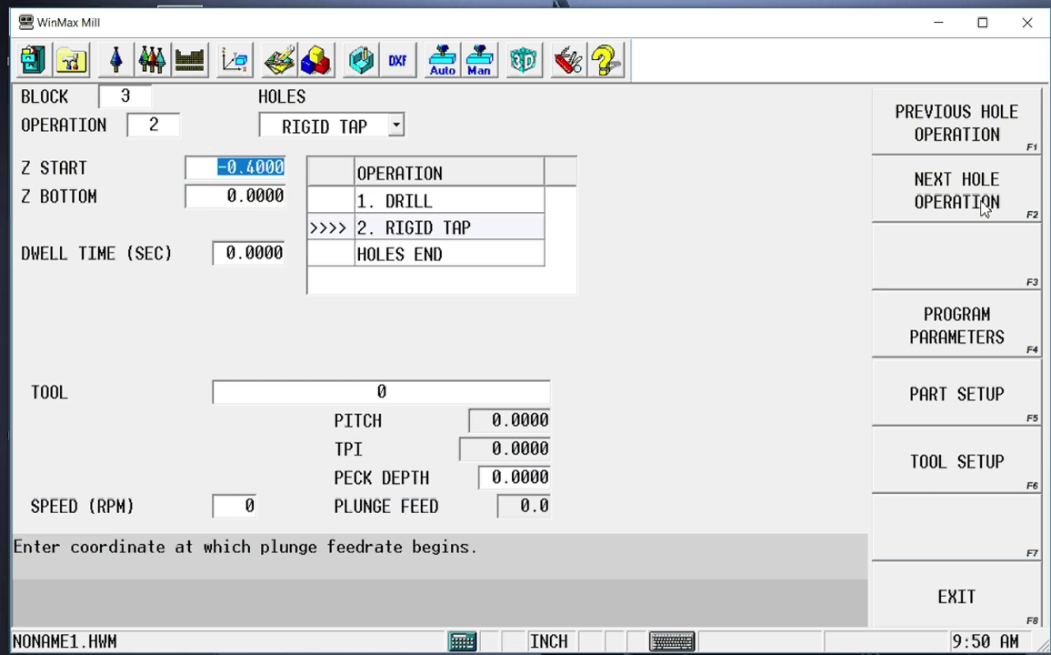
# Tap to Z -0.75 with tool 3 (3/8 - 16 UNC), then start another hole operation
pyautogui.press('Return')
pyautogui.write('-')
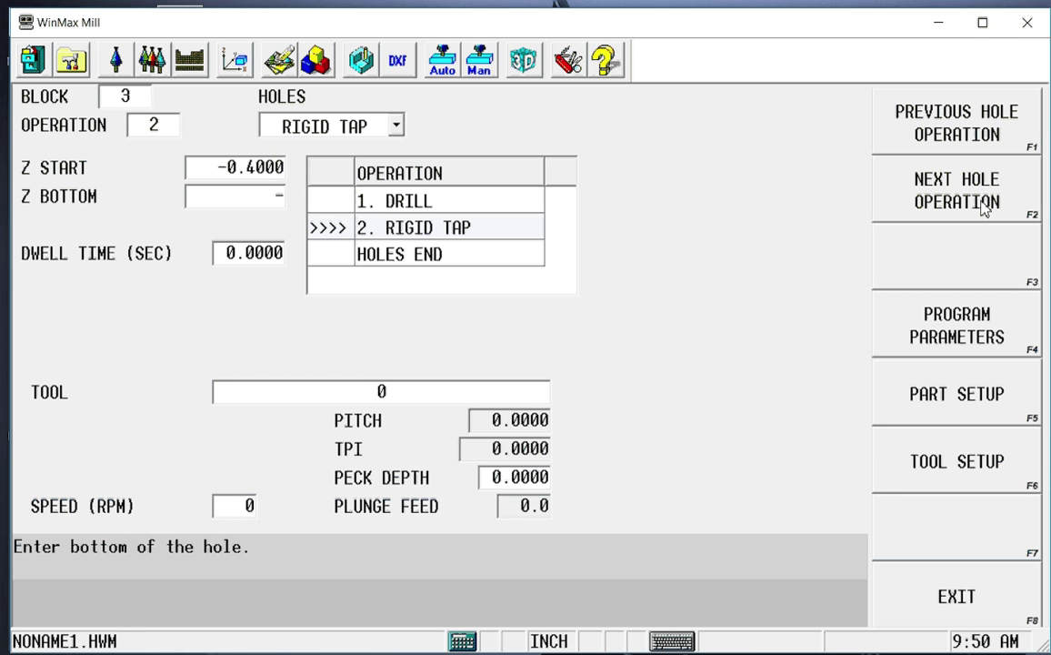
pyautogui.write('0.75')
pyautogui.press('Return')
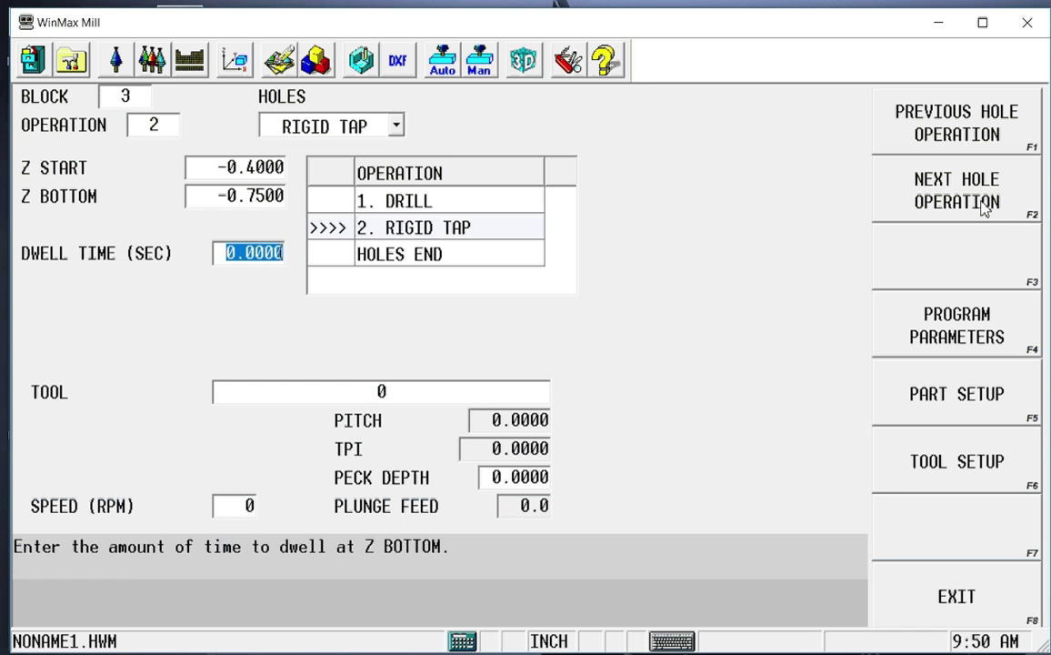
pyautogui.press('Return')
pyautogui.write('3')
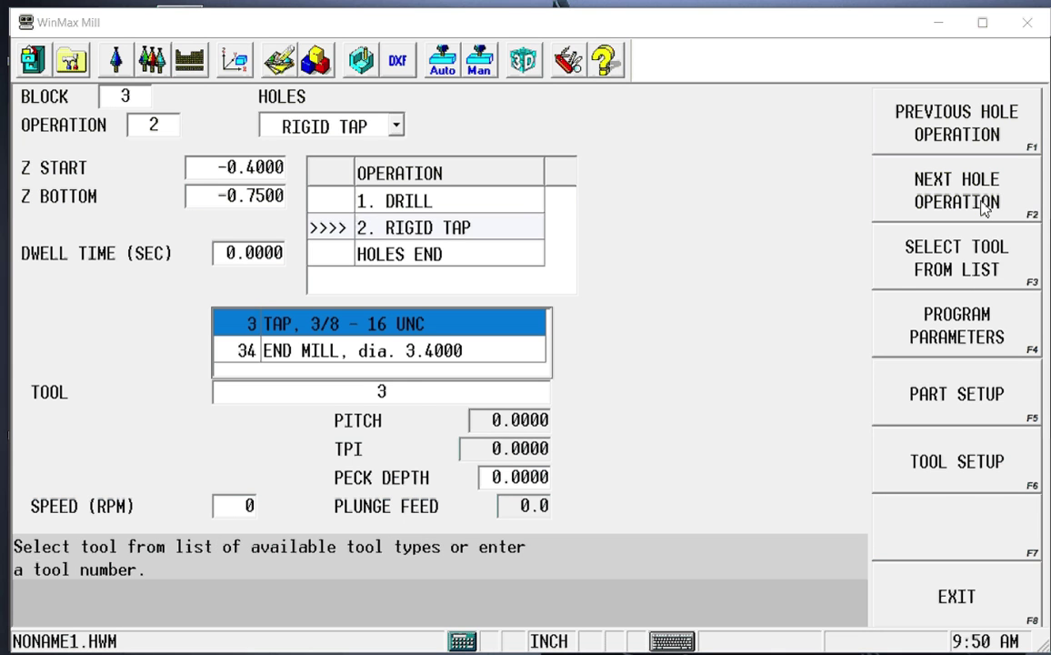
pyautogui.press('Return')
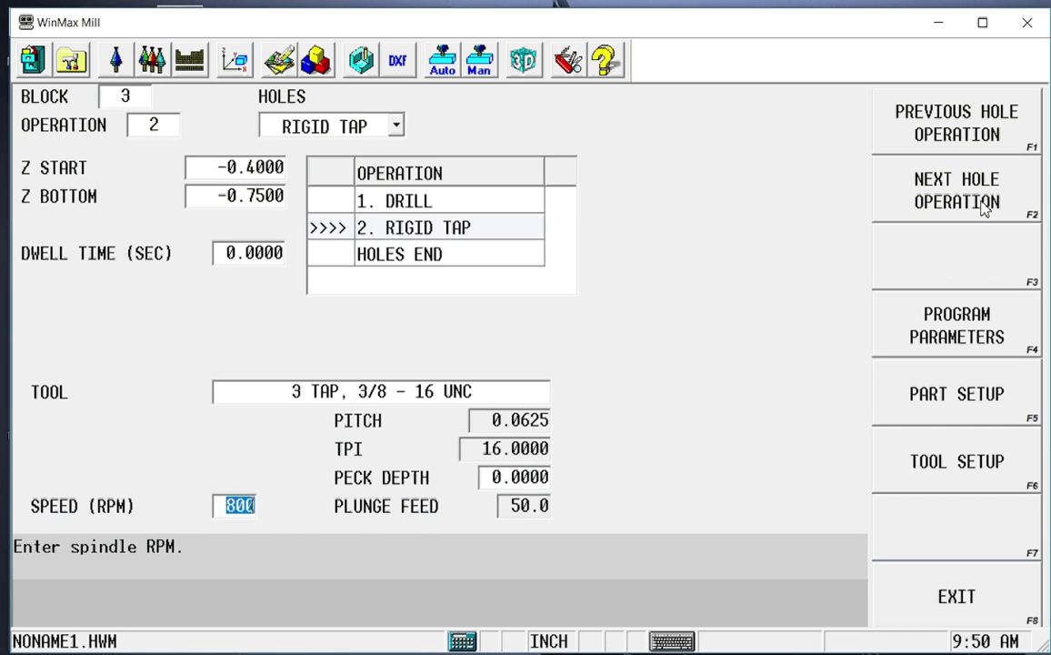
pyautogui.click(506, 477)
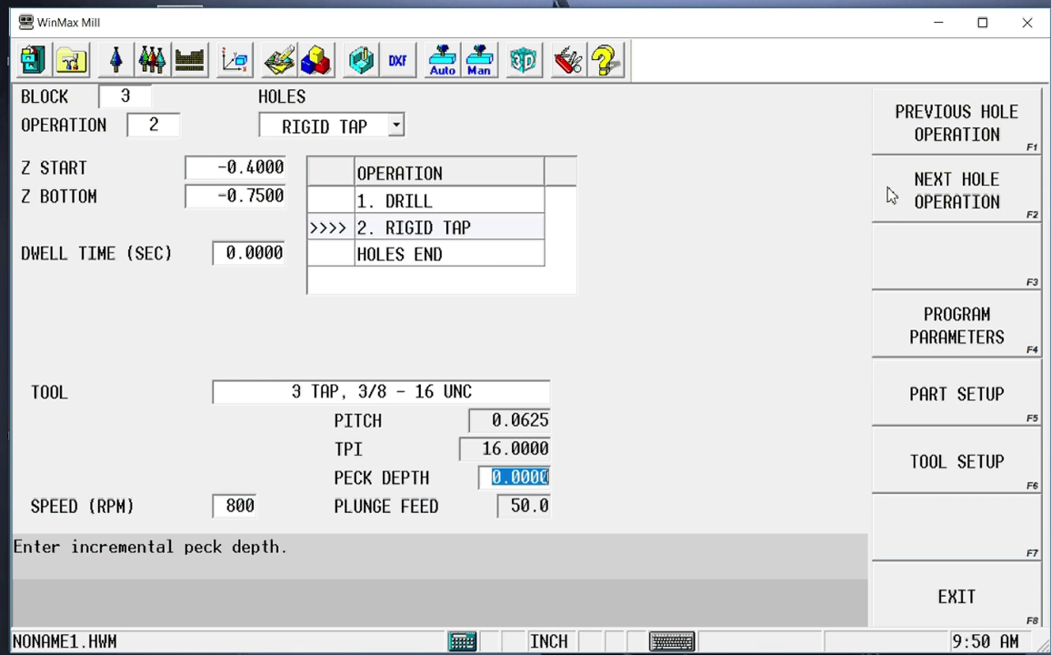
pyautogui.click(961, 218)
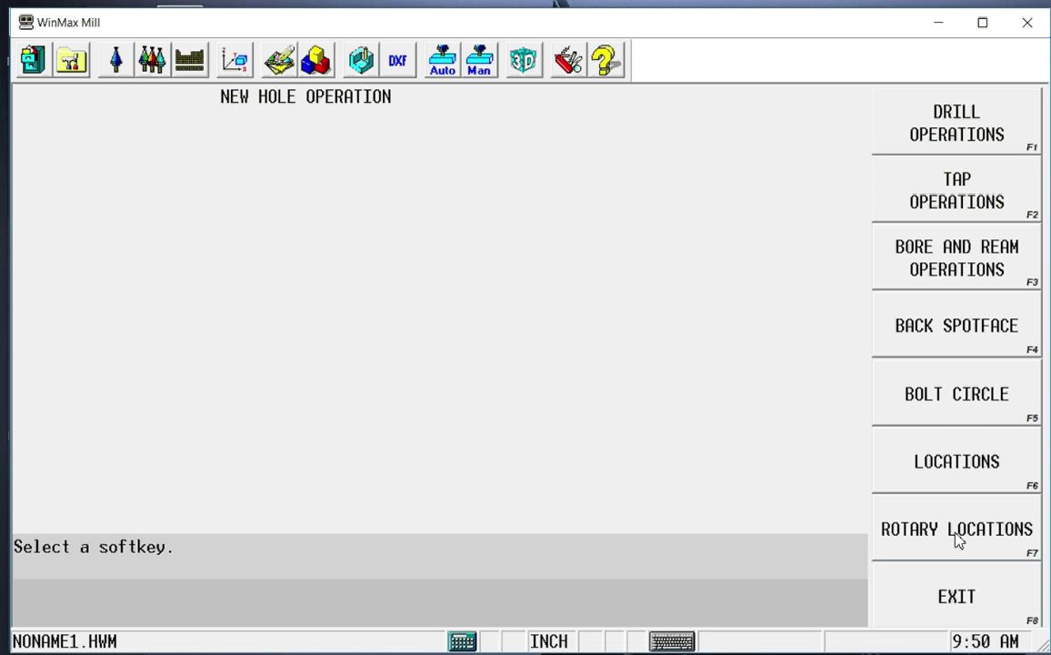
# Lay out 10 holes on a bolt circle centered at 3, 3 with radius 1.75
pyautogui.click(957, 399)
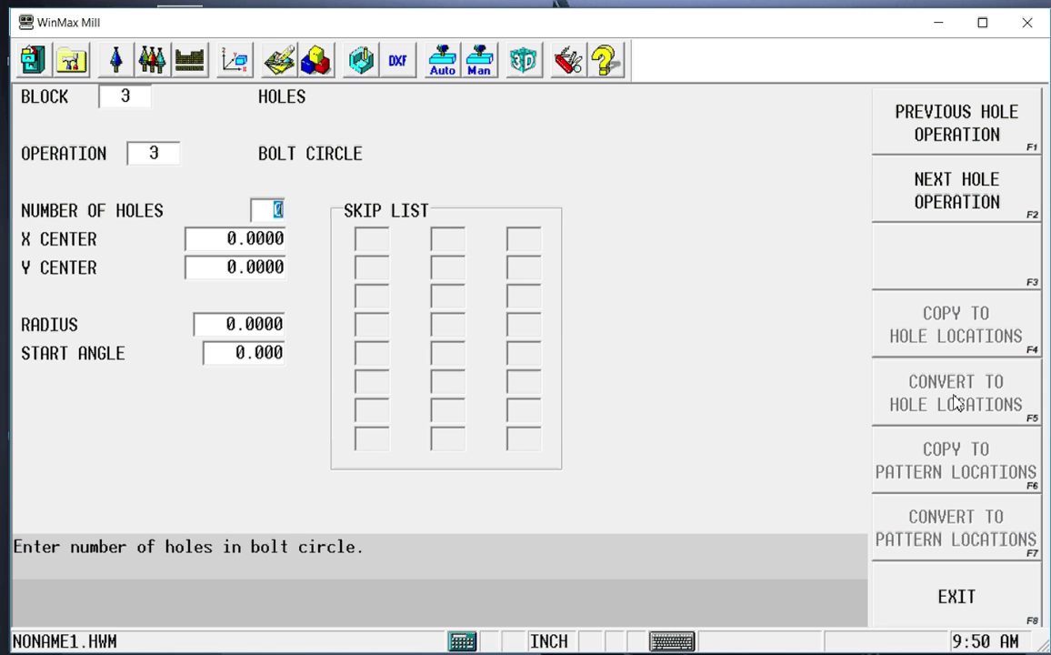
pyautogui.write('10')
pyautogui.press('Return')
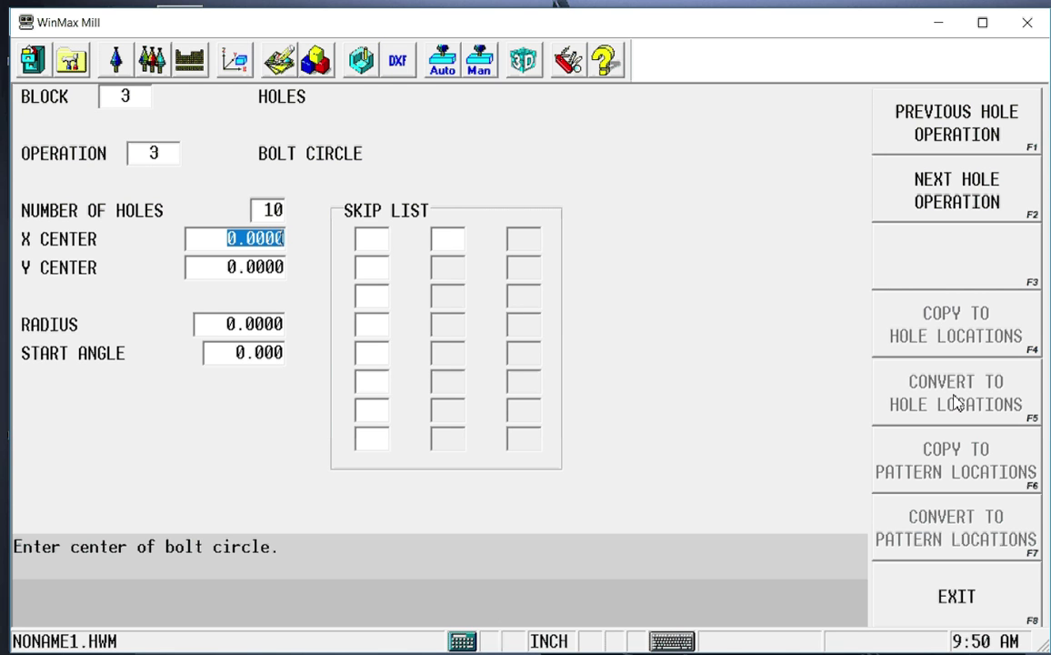
pyautogui.write('3')
pyautogui.press('Return')
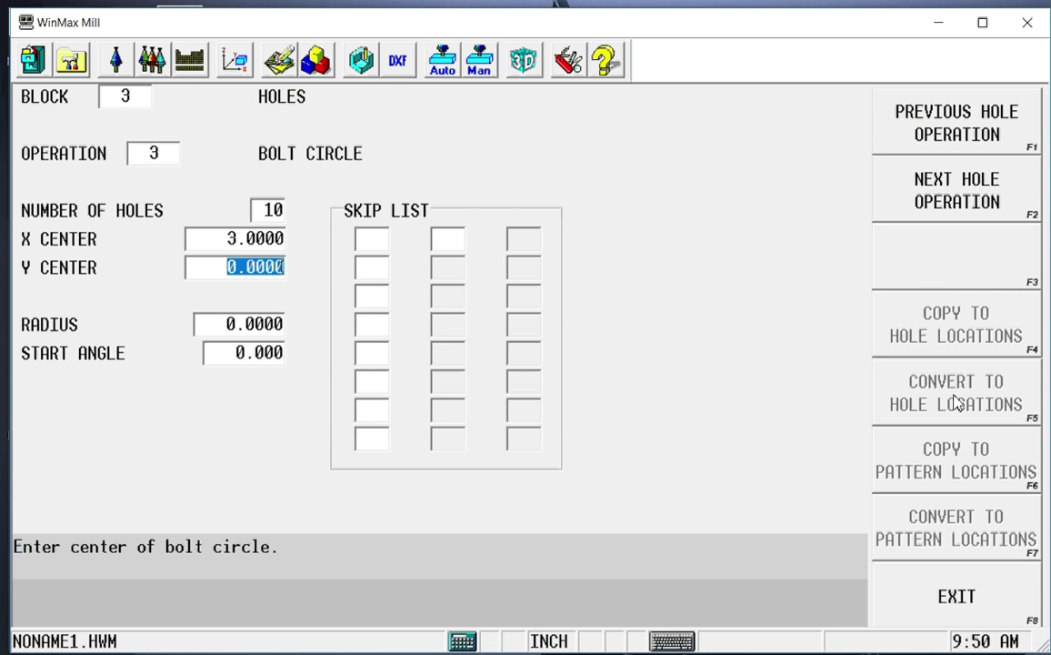
pyautogui.write('3')
pyautogui.press('Return')
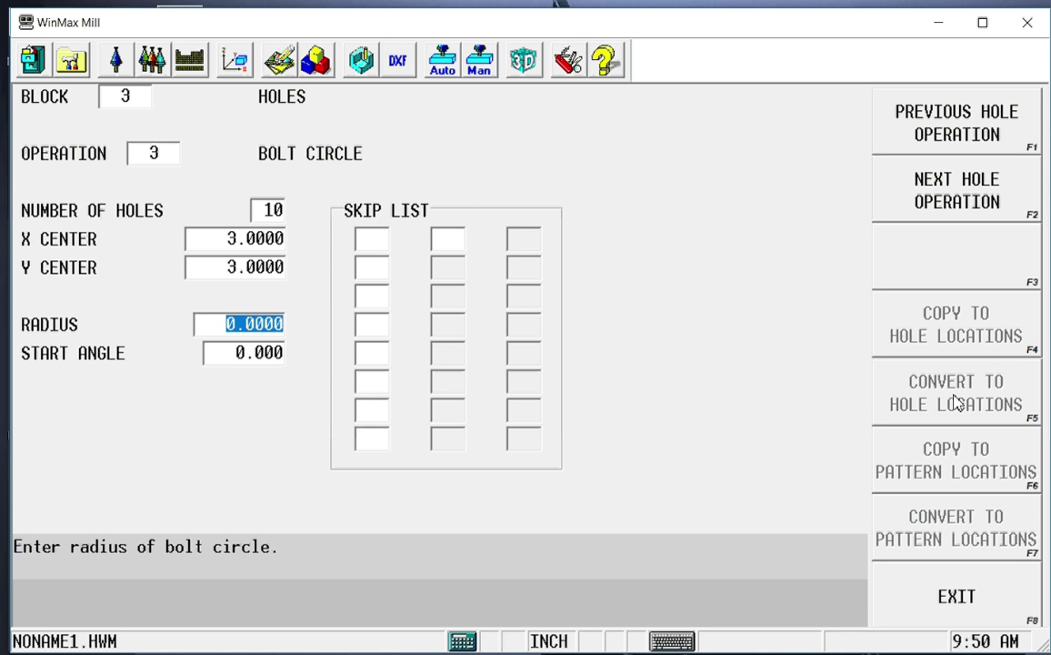
pyautogui.write('1')
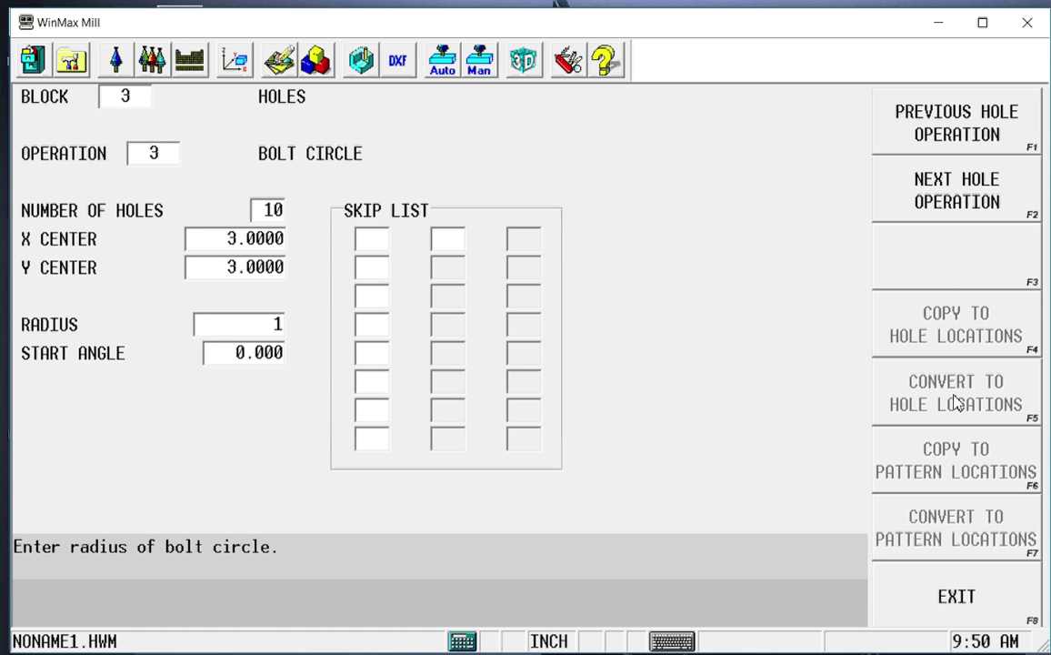
pyautogui.write('.75')
pyautogui.press('Return')
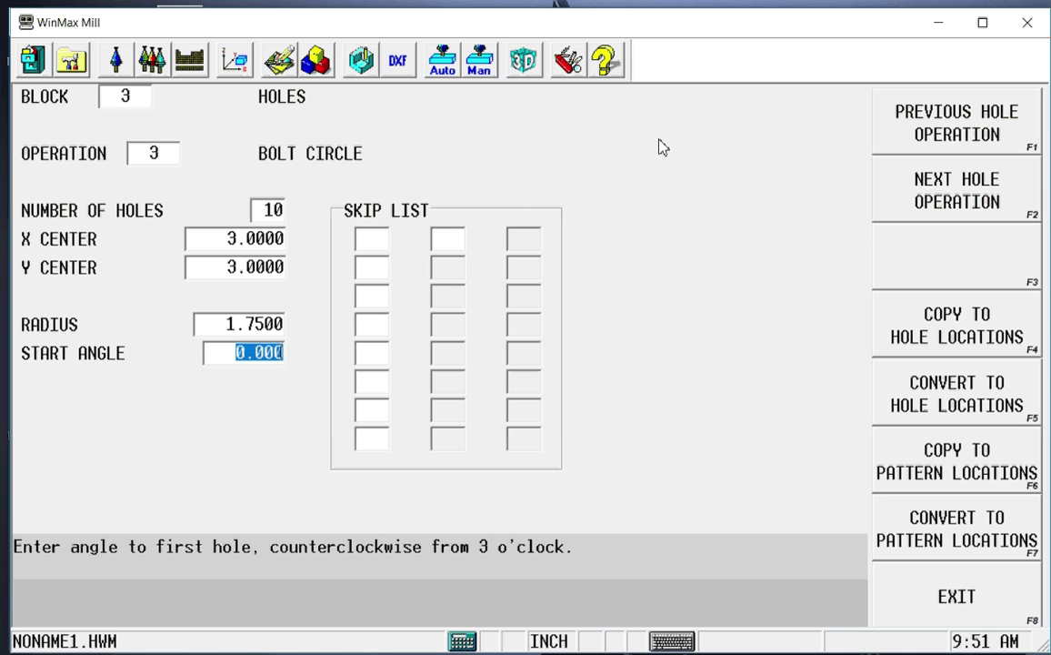
# Add holes 3, 7 and 9 to the bolt circle skip list
pyautogui.click(374, 241)
pyautogui.write('3')
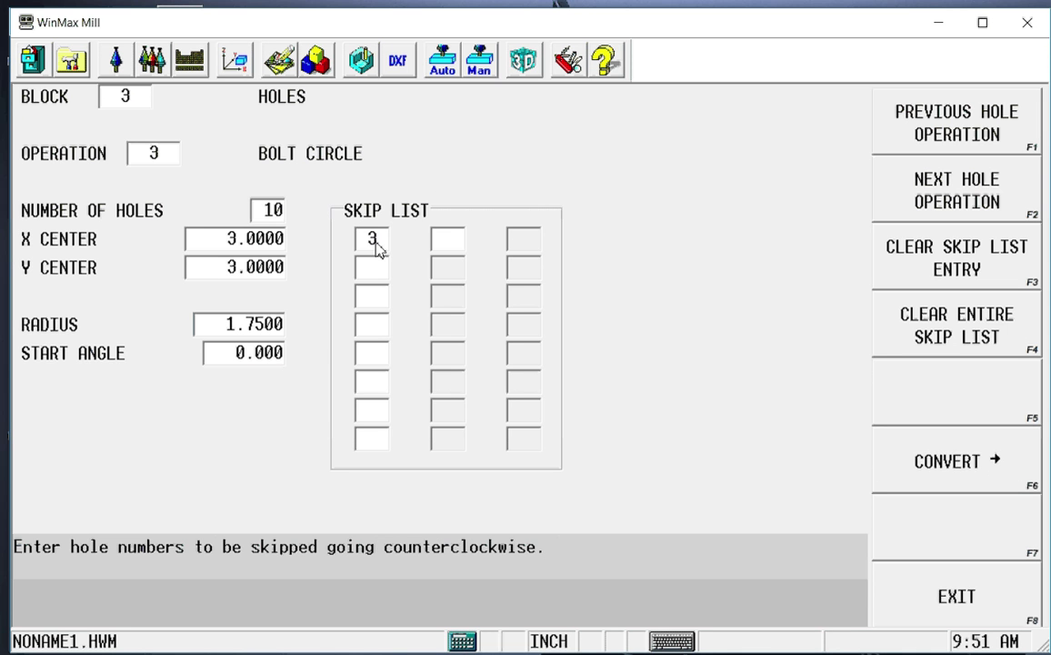
pyautogui.press('Return')
pyautogui.write('7')
pyautogui.press('Return')
pyautogui.write('9')
pyautogui.press('Return')
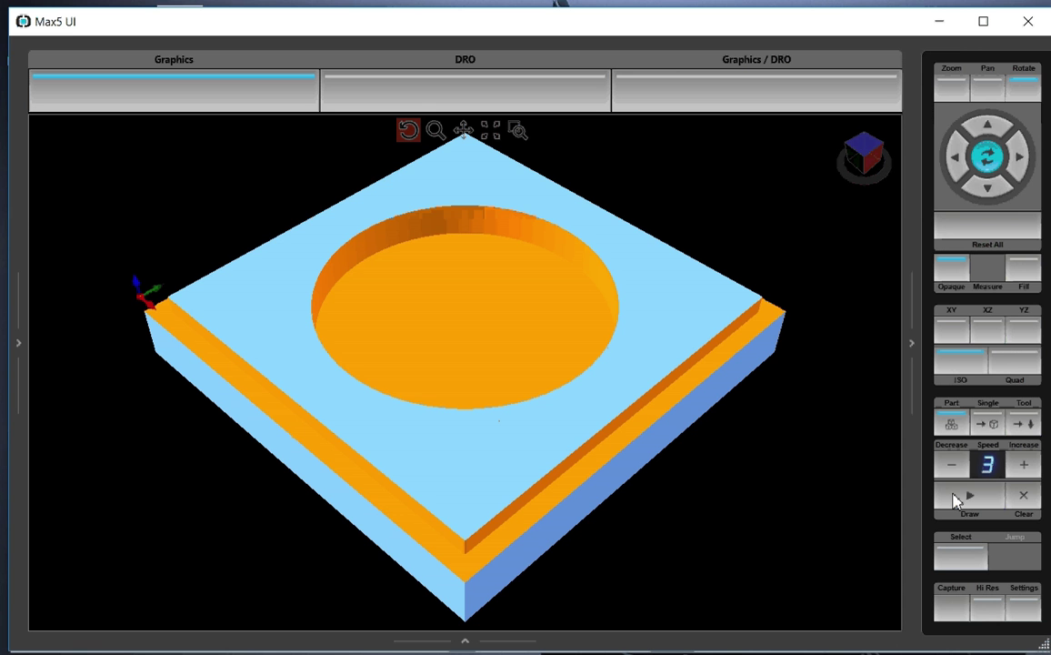
pyautogui.click(957, 498)
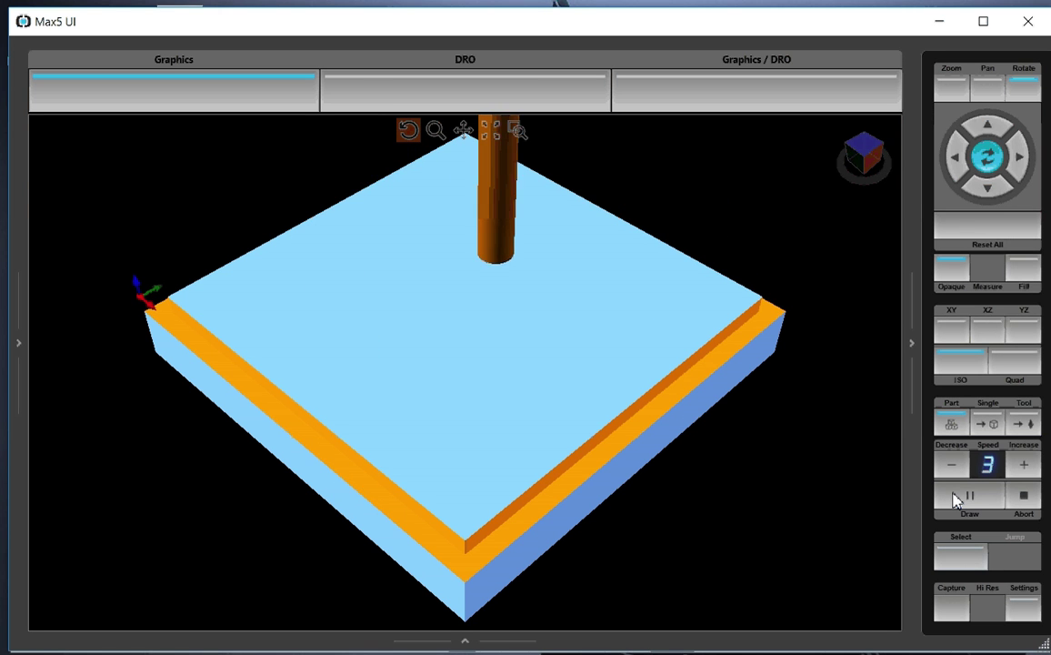
pyautogui.click(1030, 465)
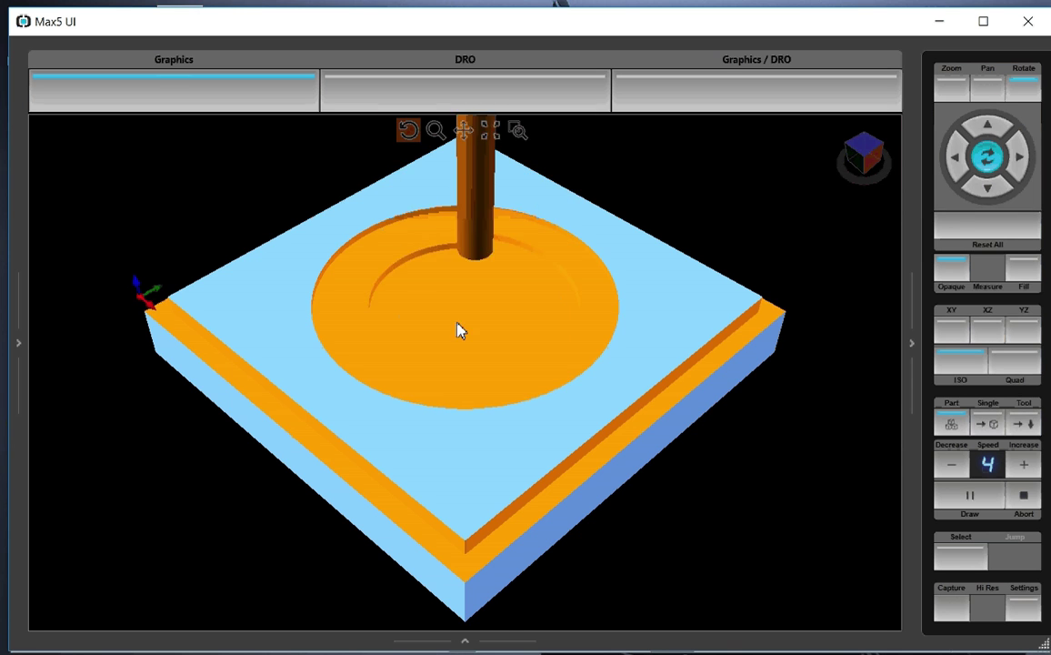
pyautogui.moveTo(460, 331); pyautogui.dragTo(380, 429)
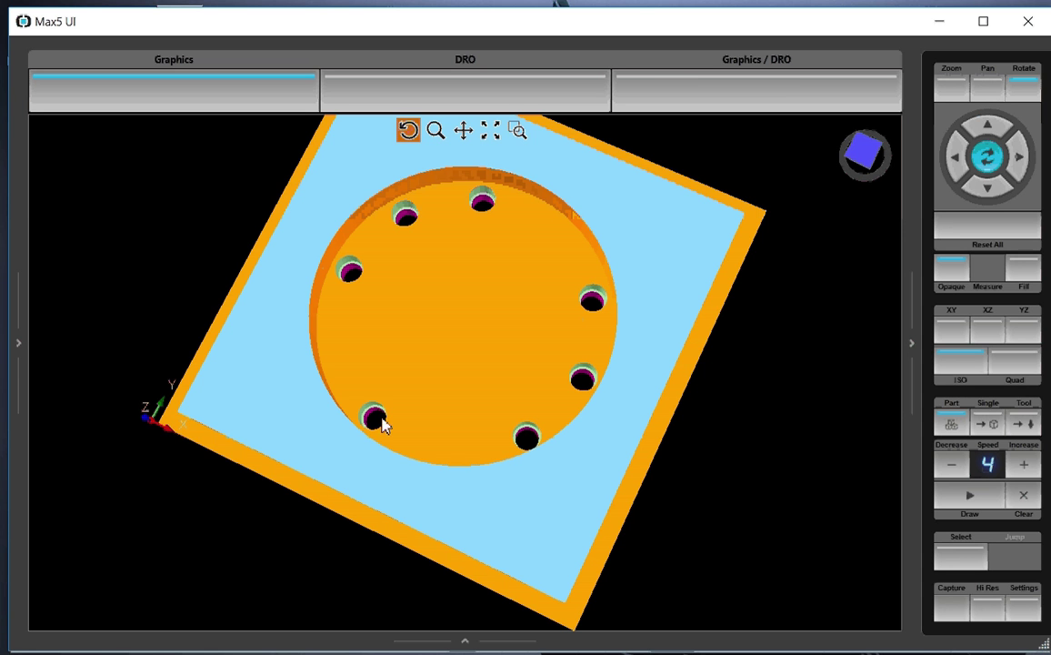
pyautogui.click(966, 227)
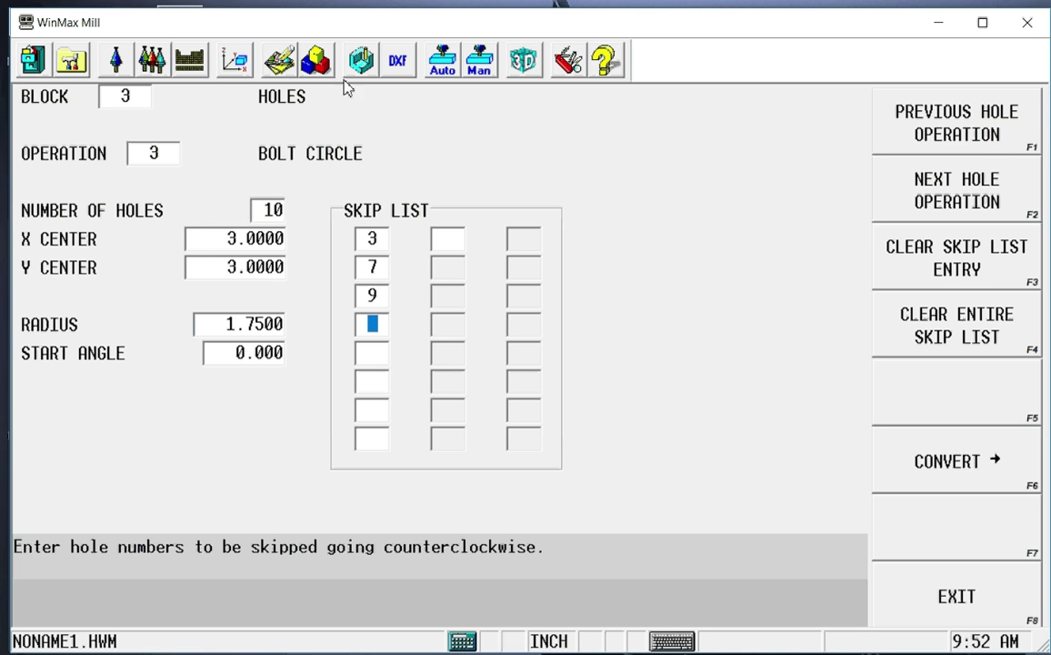
# Open Program Review and select the MILL FRAME and MILL CIRCLE blocks together
pyautogui.click(317, 62)
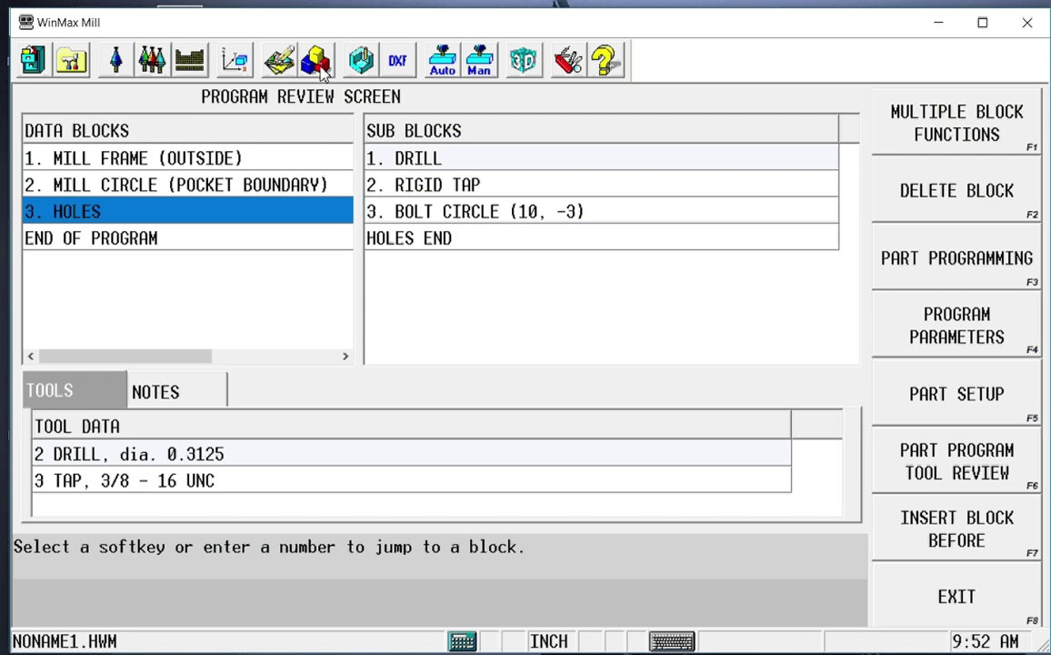
pyautogui.click(182, 156)
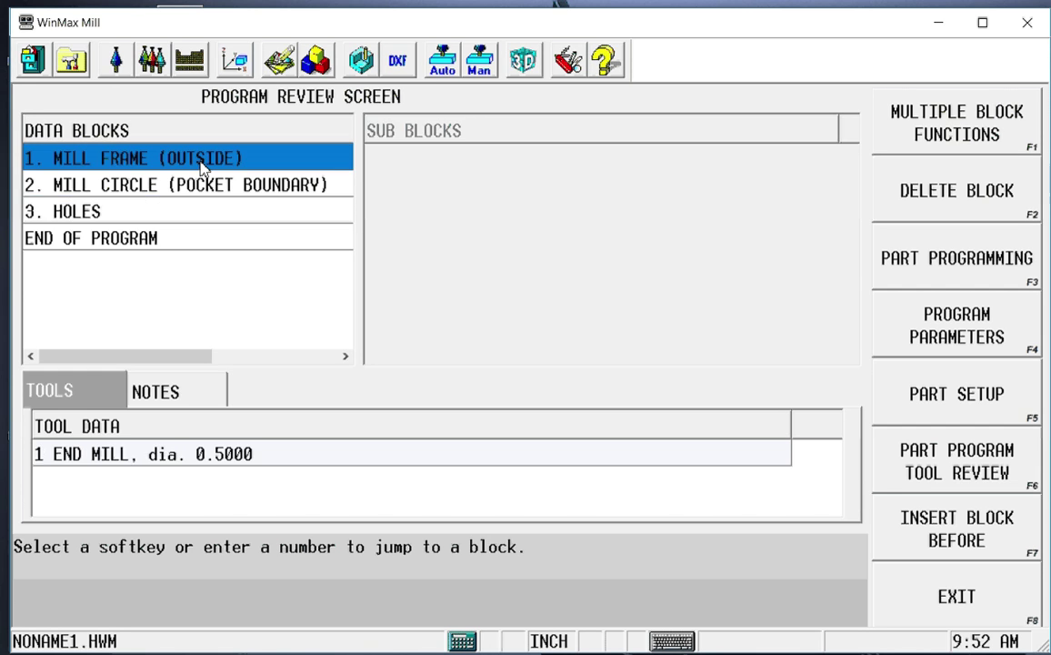
pyautogui.keyDown('shift'); pyautogui.click(245, 191); pyautogui.keyUp('shift')
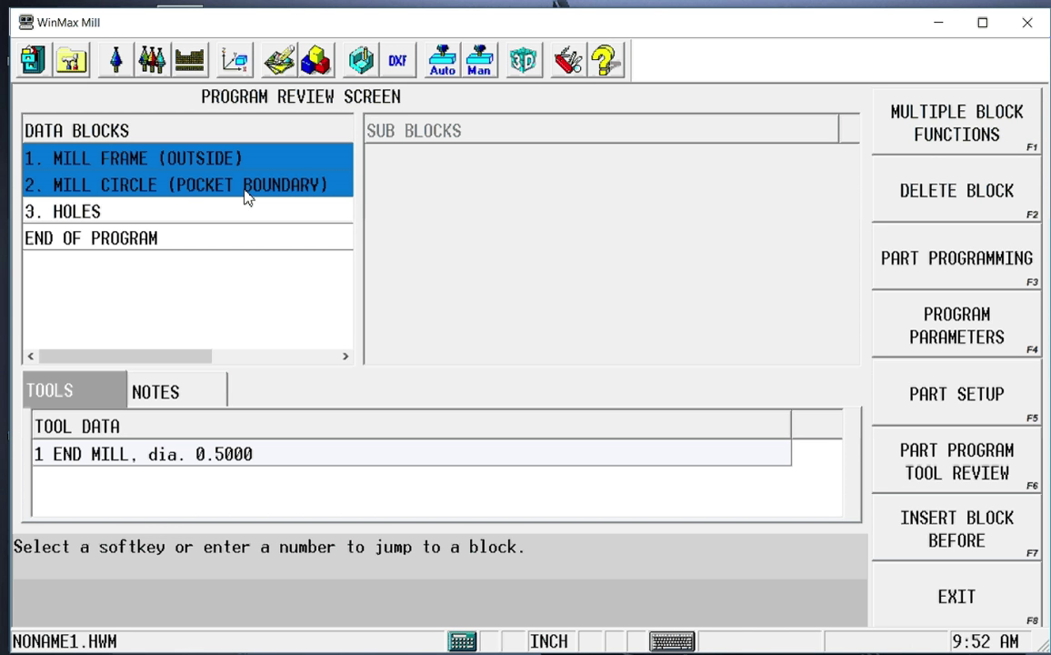
# Copy the frame and circle blocks and paste them before END OF PROGRAM
pyautogui.click(966, 134)
pyautogui.click(950, 205)
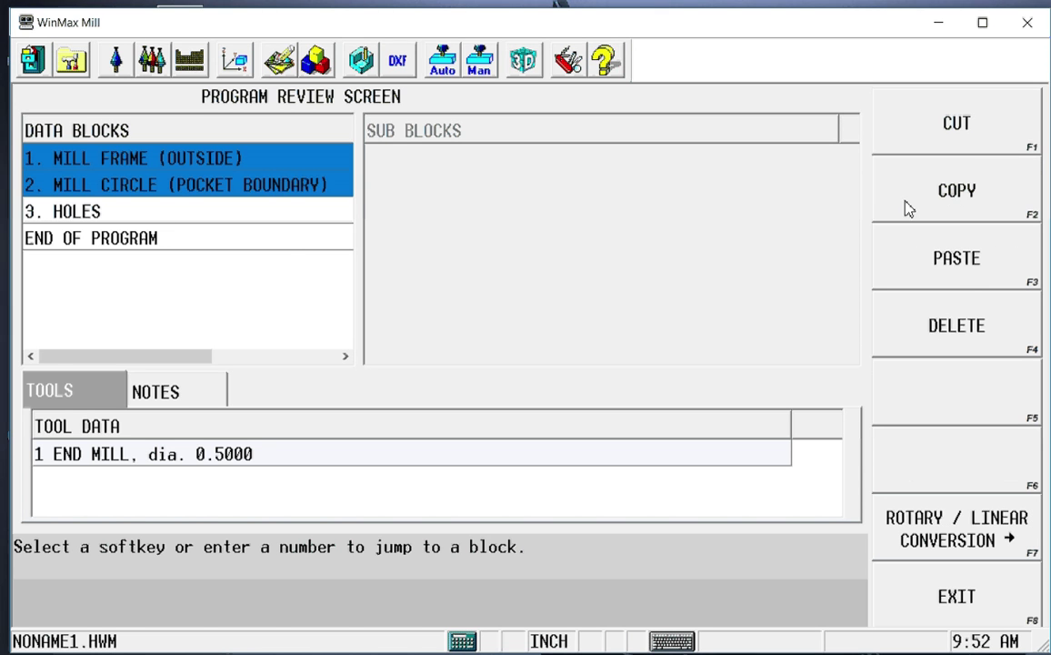
pyautogui.click(285, 241)
pyautogui.click(945, 279)
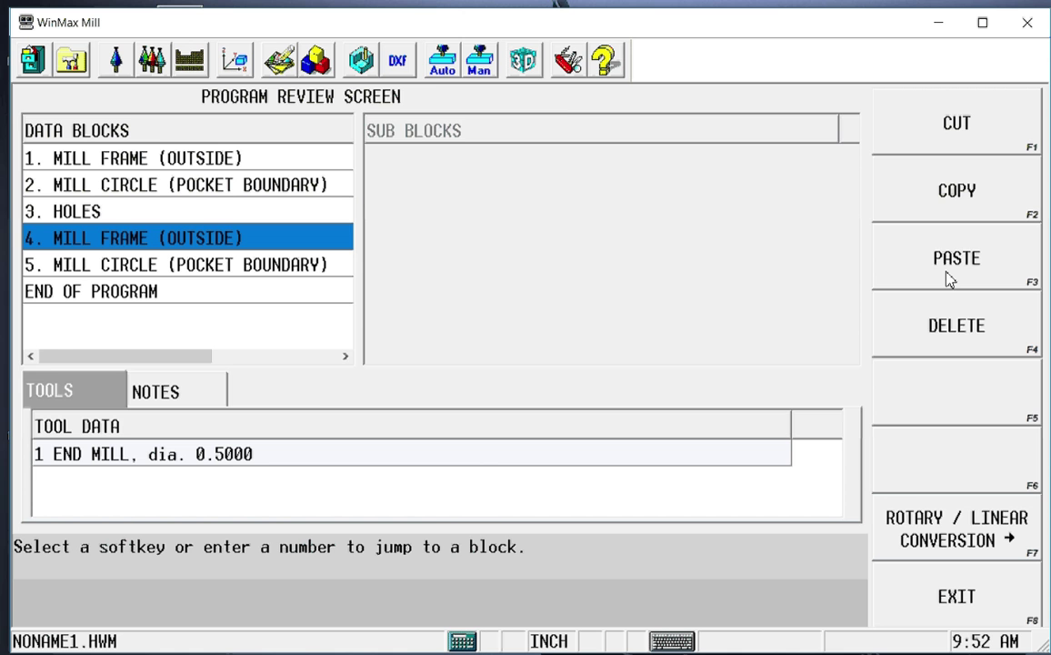
# Set block 4's Z bottom to -0.03 using tool 4, the chamfer mill, with new feed defaults
pyautogui.doubleClick(117, 238)
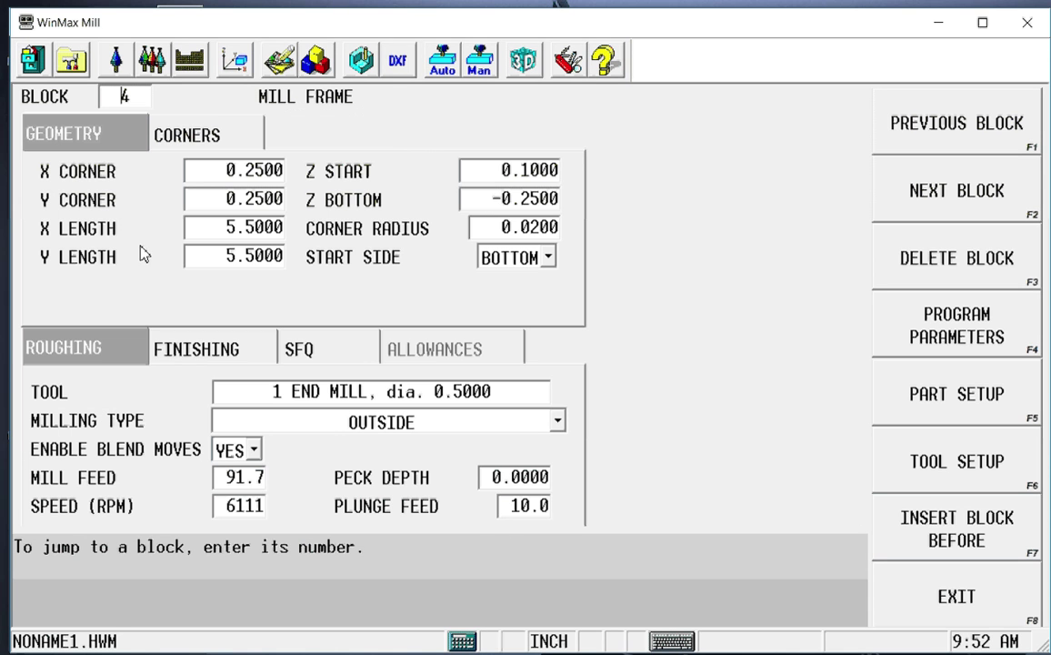
pyautogui.click(496, 199)
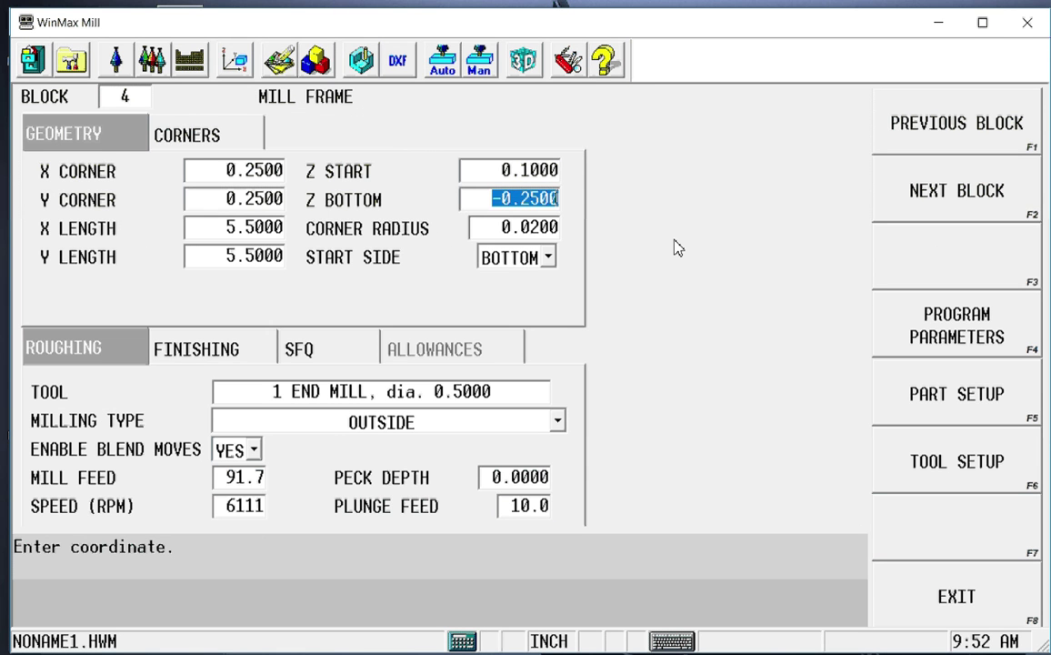
pyautogui.write('-.03')
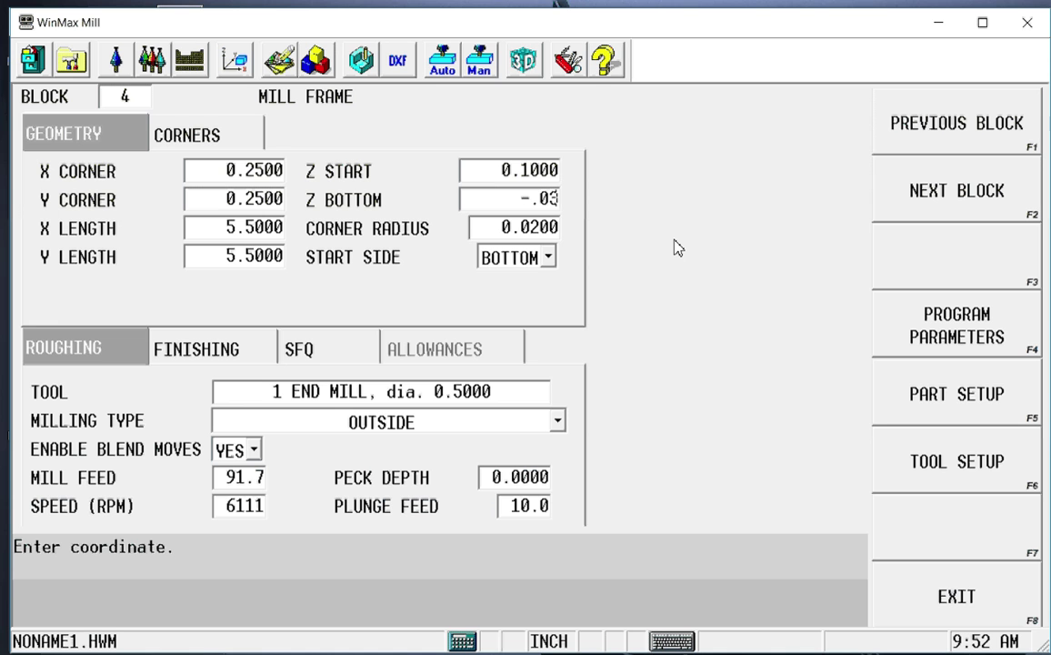
pyautogui.press('Return')
pyautogui.press('Return')
pyautogui.press('Return')
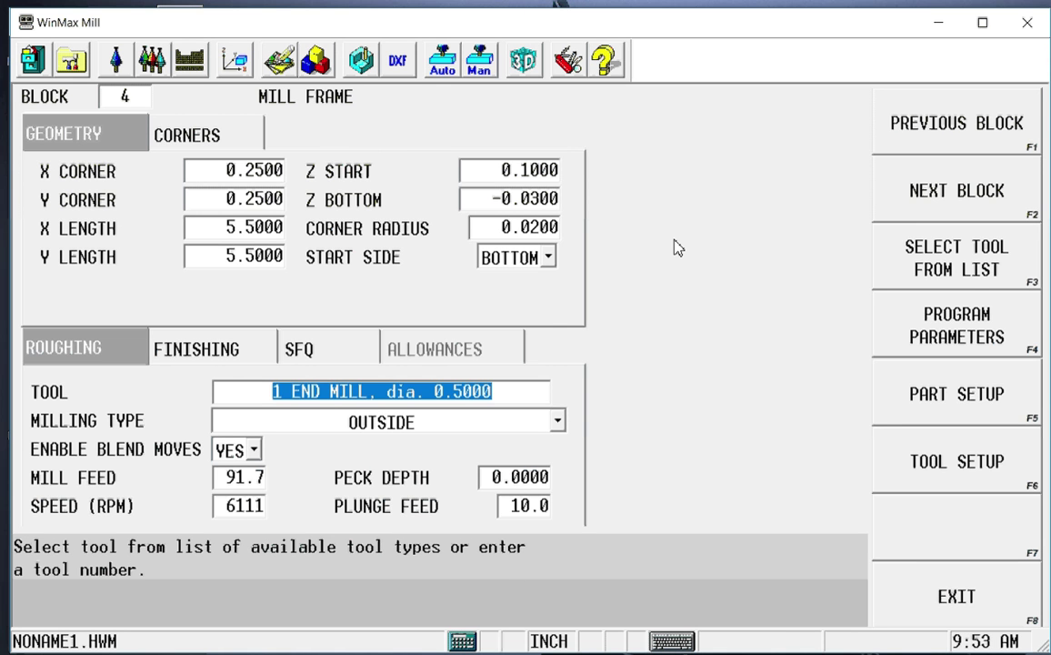
pyautogui.write('4')
pyautogui.press('Return')
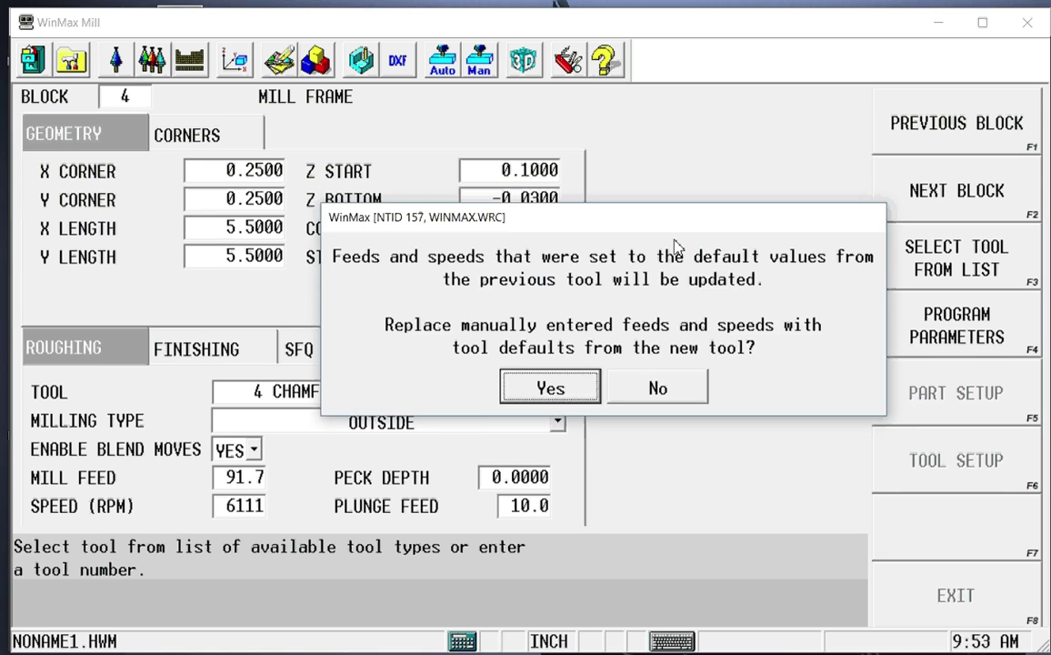
pyautogui.press('Return')
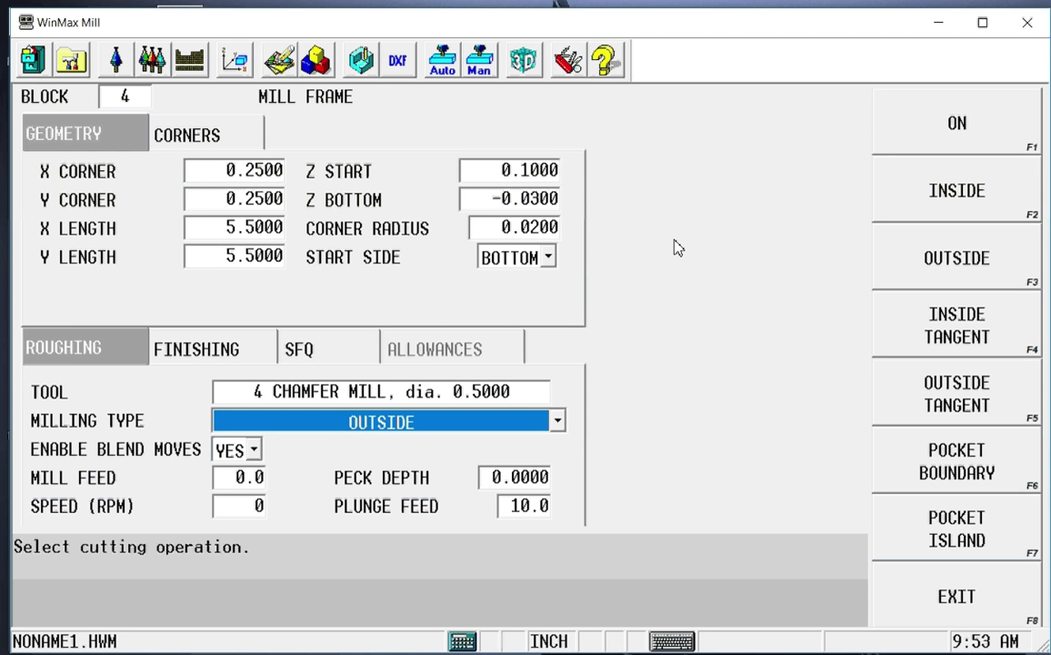
pyautogui.click(124, 98)
# Give copied circle block 5 a Z bottom of -0.03 and chamfer mill tool 4 with default feeds
pyautogui.click(951, 207)
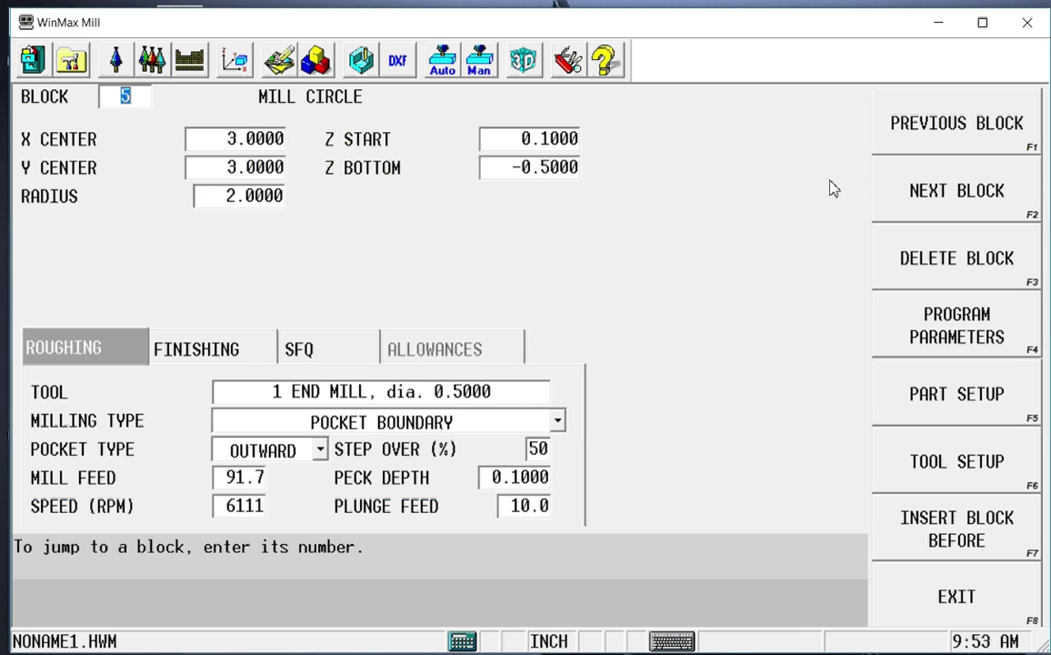
pyautogui.moveTo(498, 171); pyautogui.dragTo(591, 183)
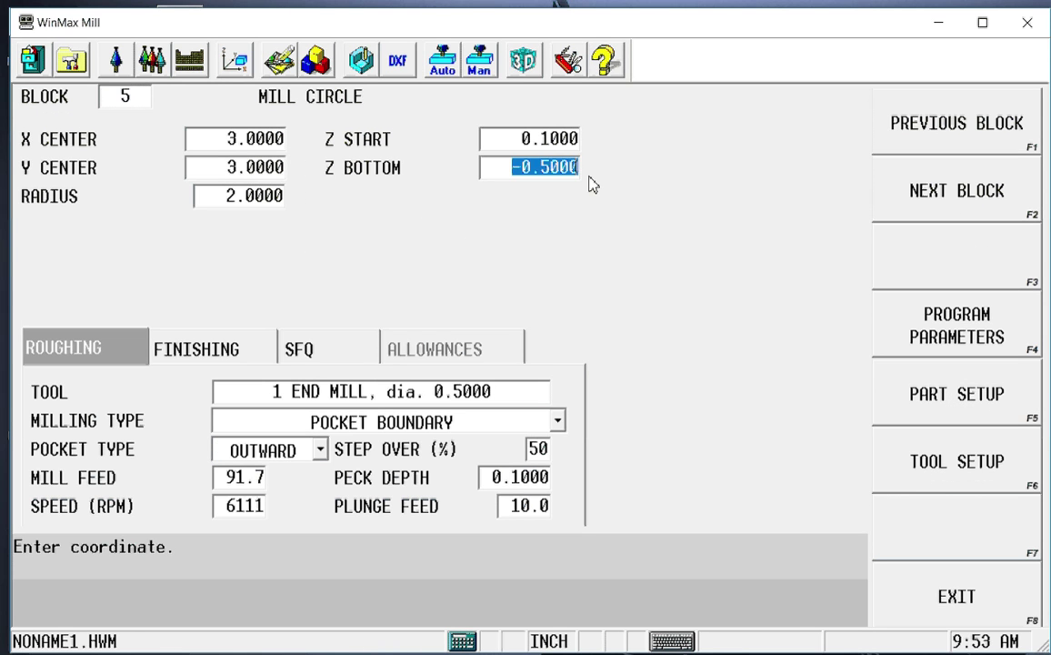
pyautogui.write('-0.0')
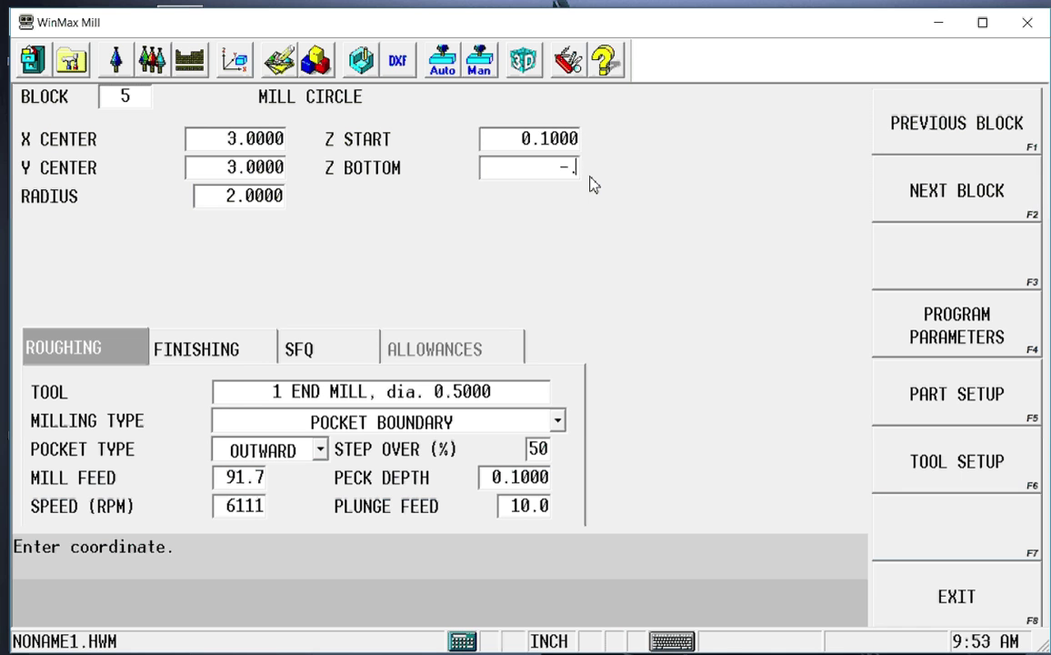
pyautogui.write('3')
pyautogui.press('Return')
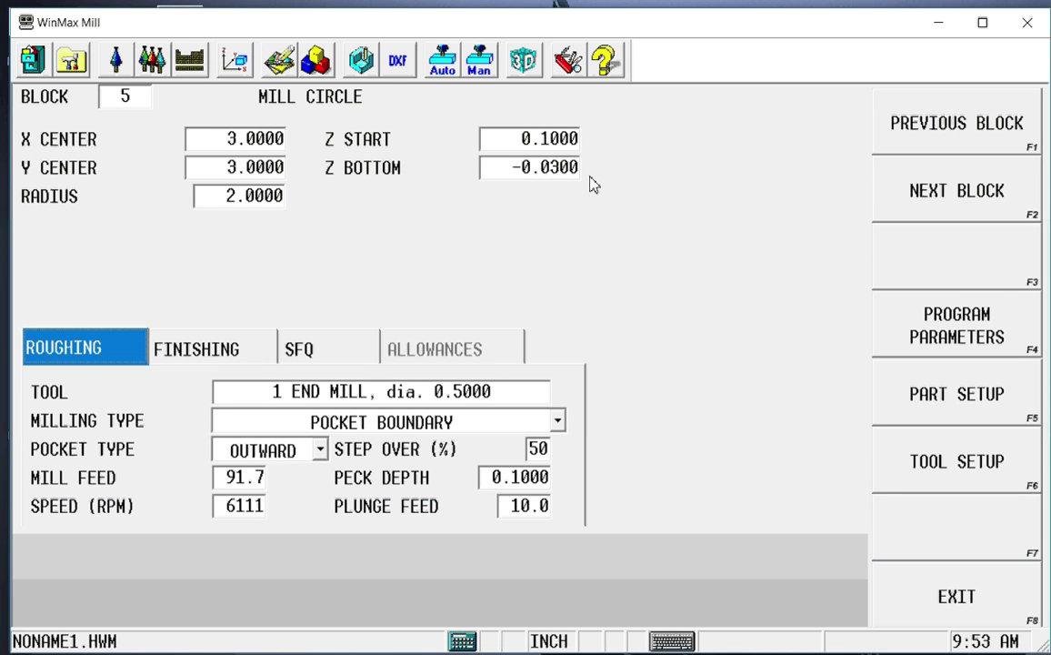
pyautogui.press('Return')
pyautogui.write('4')
pyautogui.press('Return')
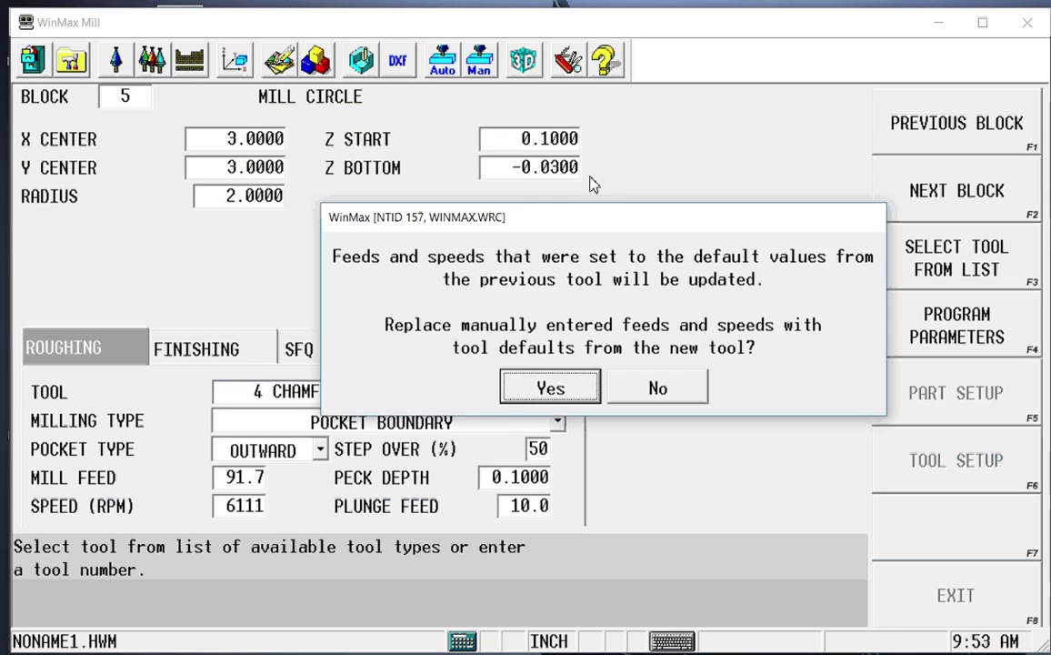
pyautogui.press('Return')
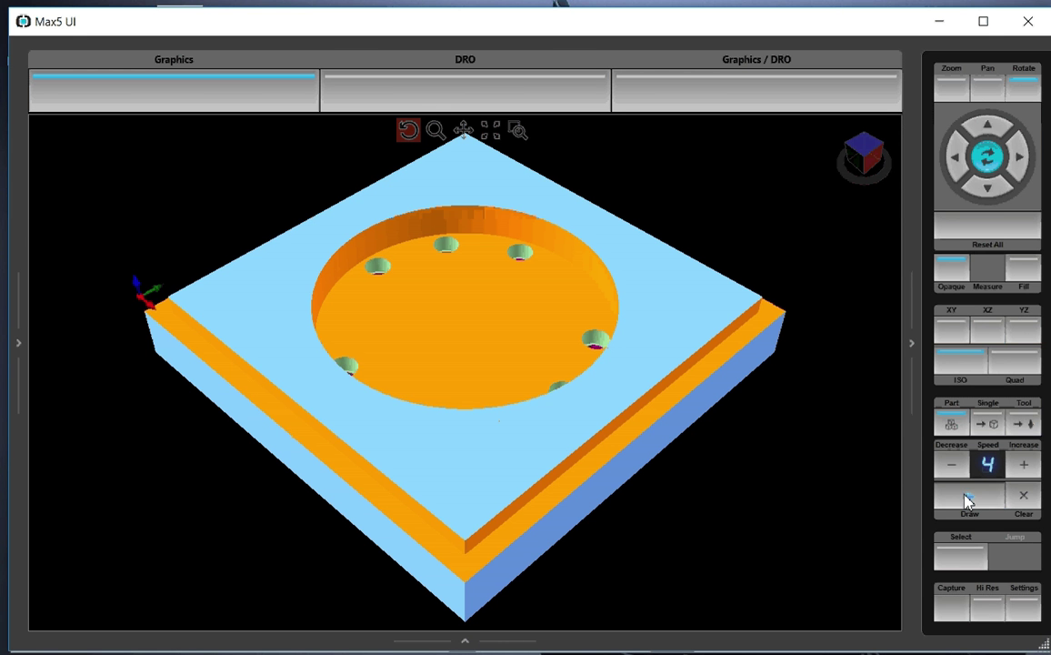
# Re-run the 3D simulation to show chamfered edges on the frame and pocket rim
pyautogui.click(966, 497)
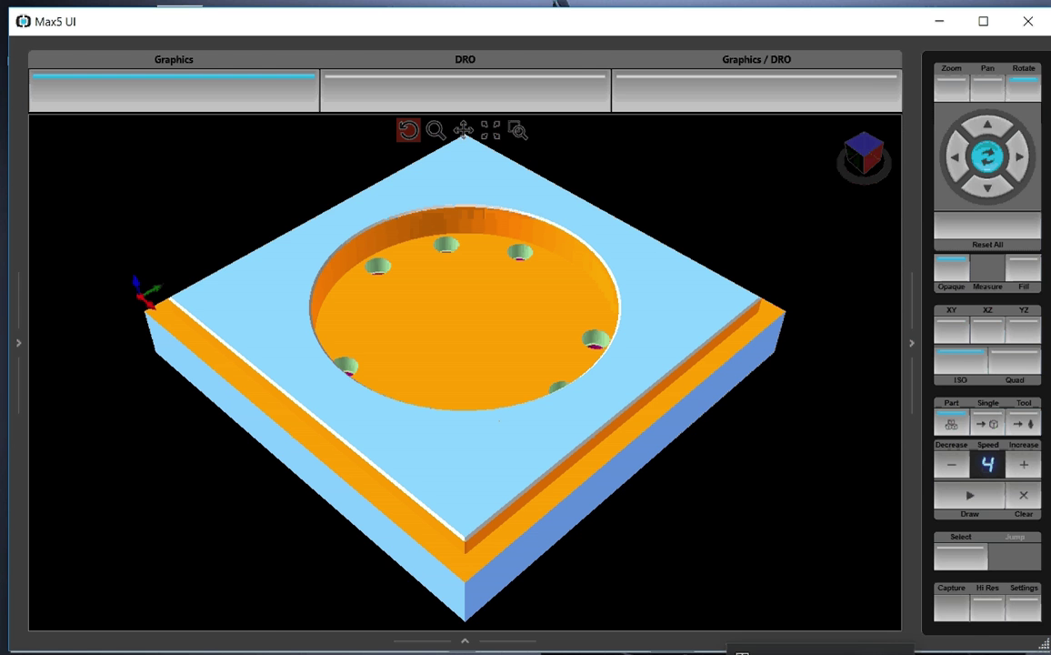
# In Program Review, insert a new milling block before 3. HOLES and show the second block-type page
pyautogui.click(741, 651)
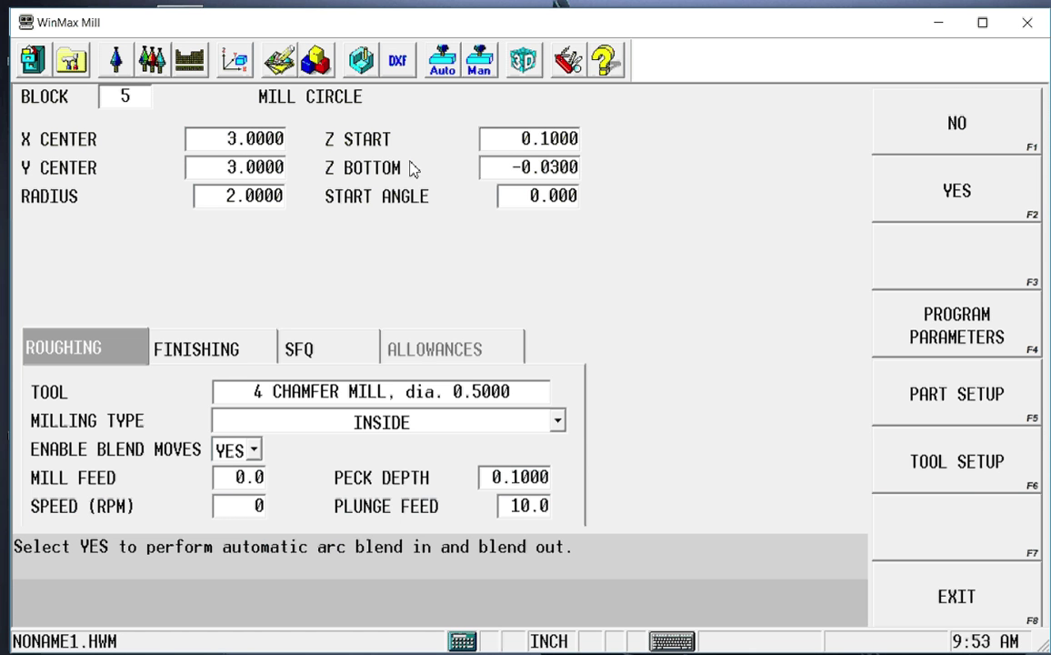
pyautogui.click(313, 62)
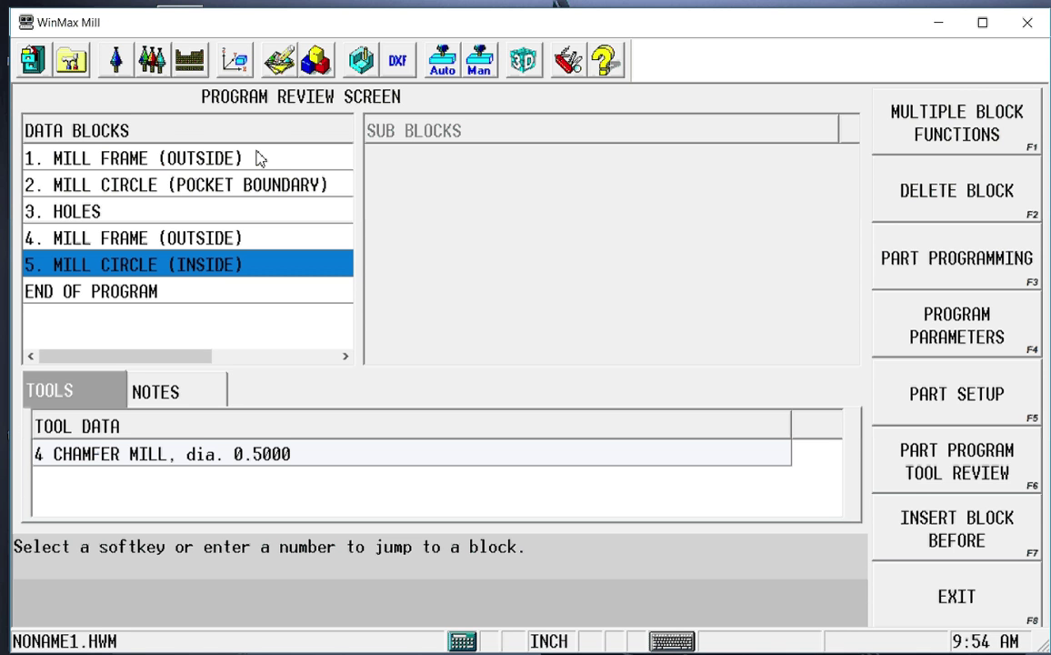
pyautogui.click(208, 212)
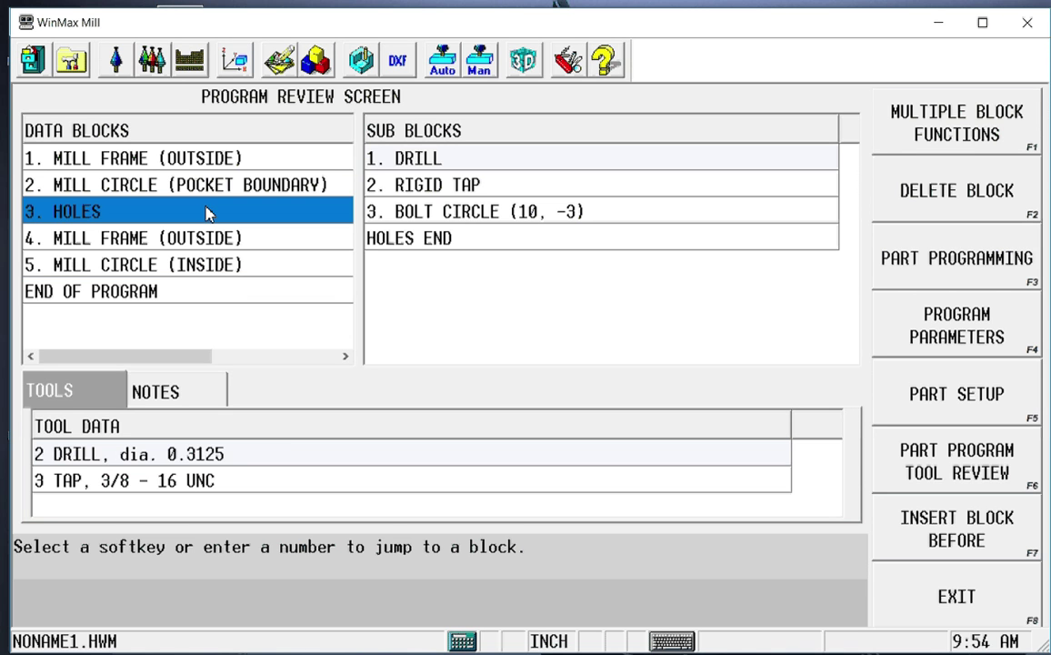
pyautogui.click(955, 543)
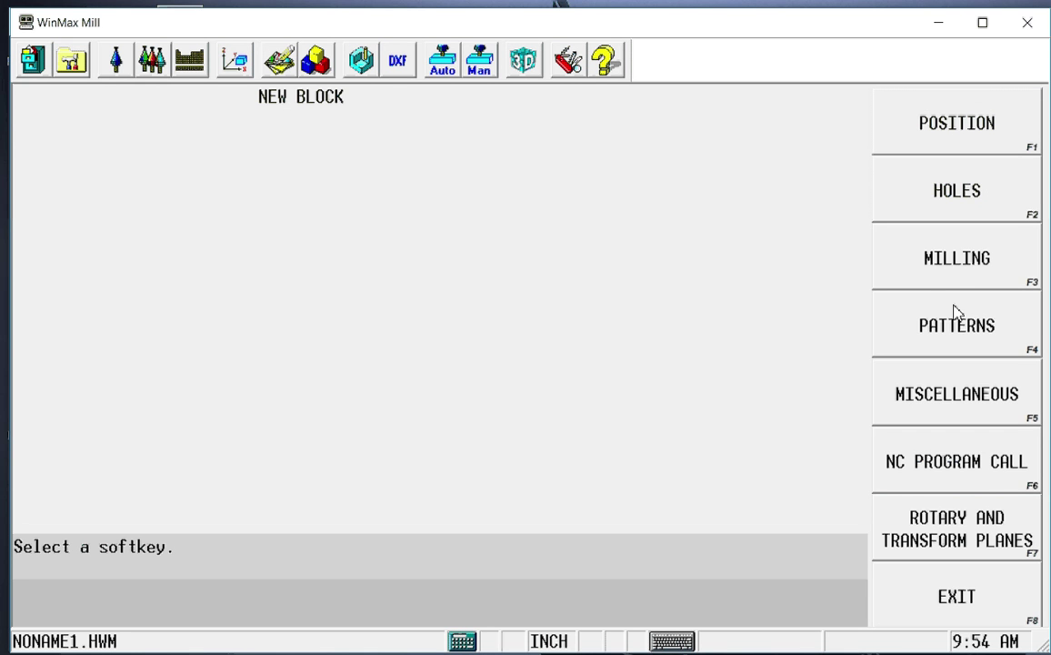
pyautogui.click(957, 262)
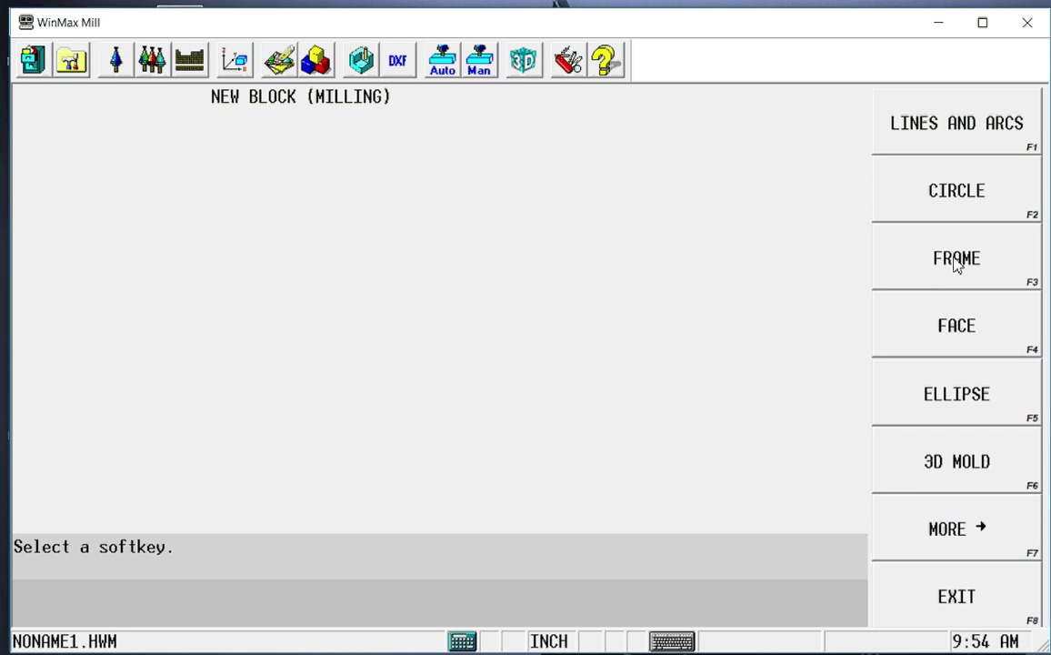
pyautogui.click(961, 539)
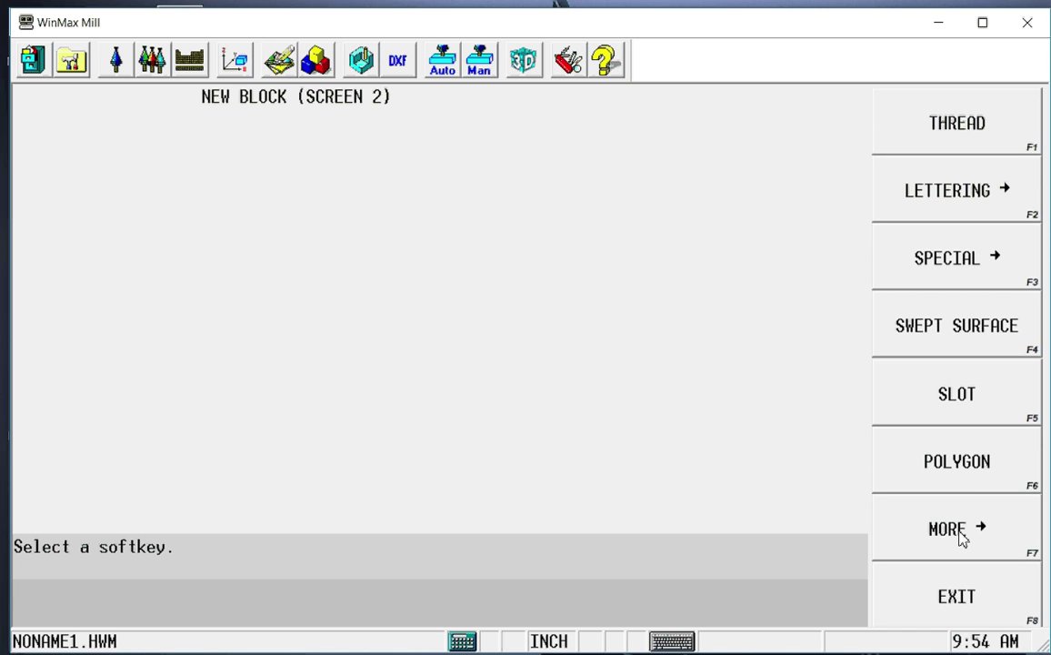
# Create a 4-sided polygon milling block centred at X 3, Y 3
pyautogui.click(968, 466)
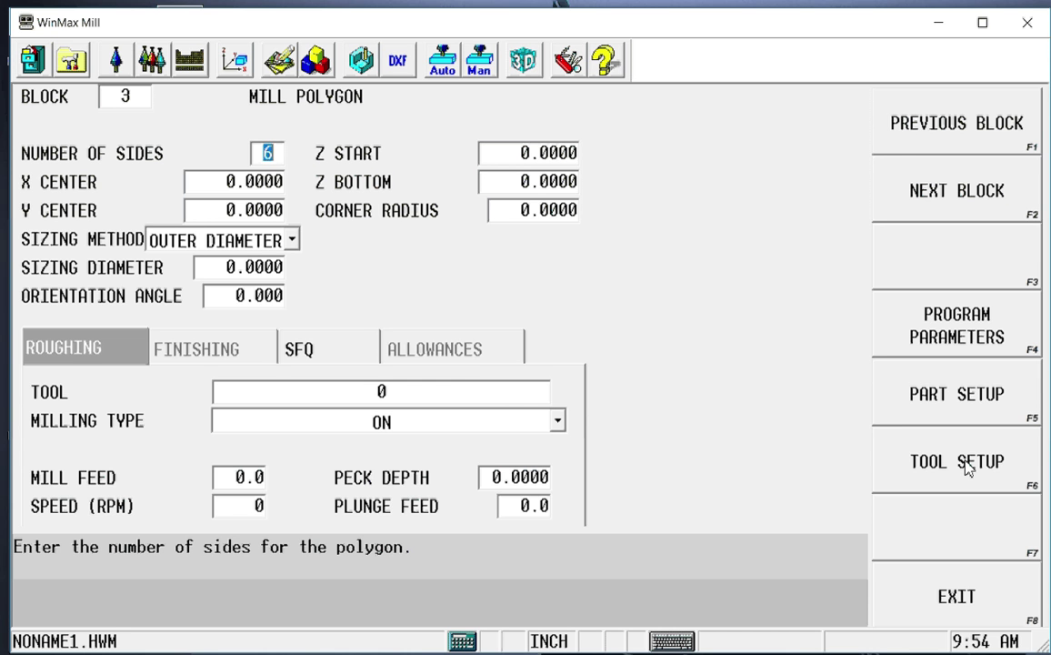
pyautogui.write('4')
pyautogui.press('Return')
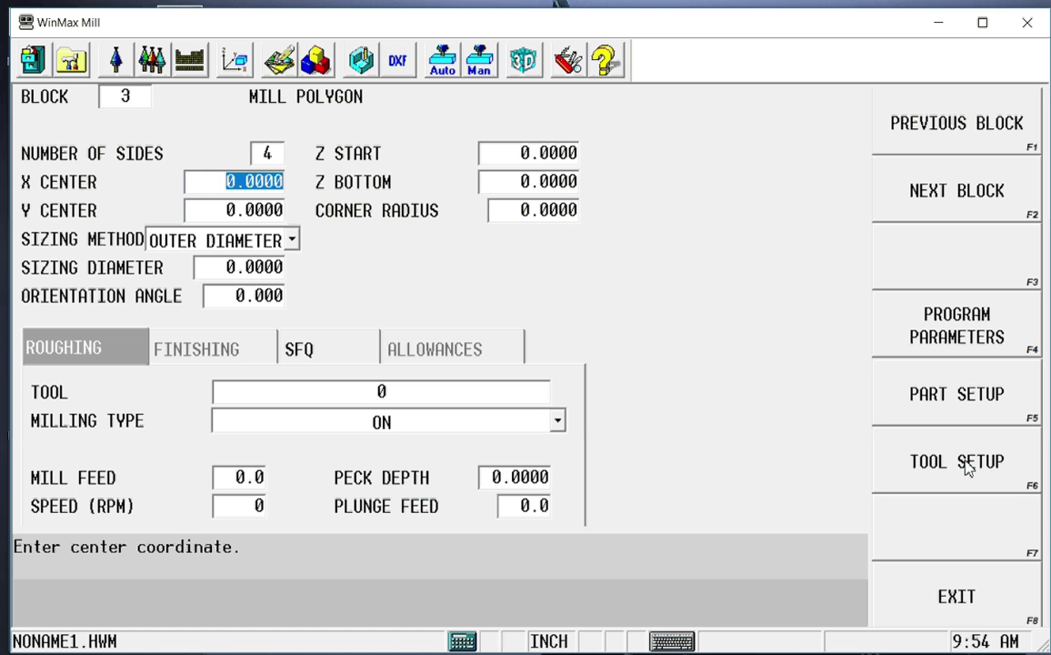
pyautogui.write('3')
pyautogui.press('Return')
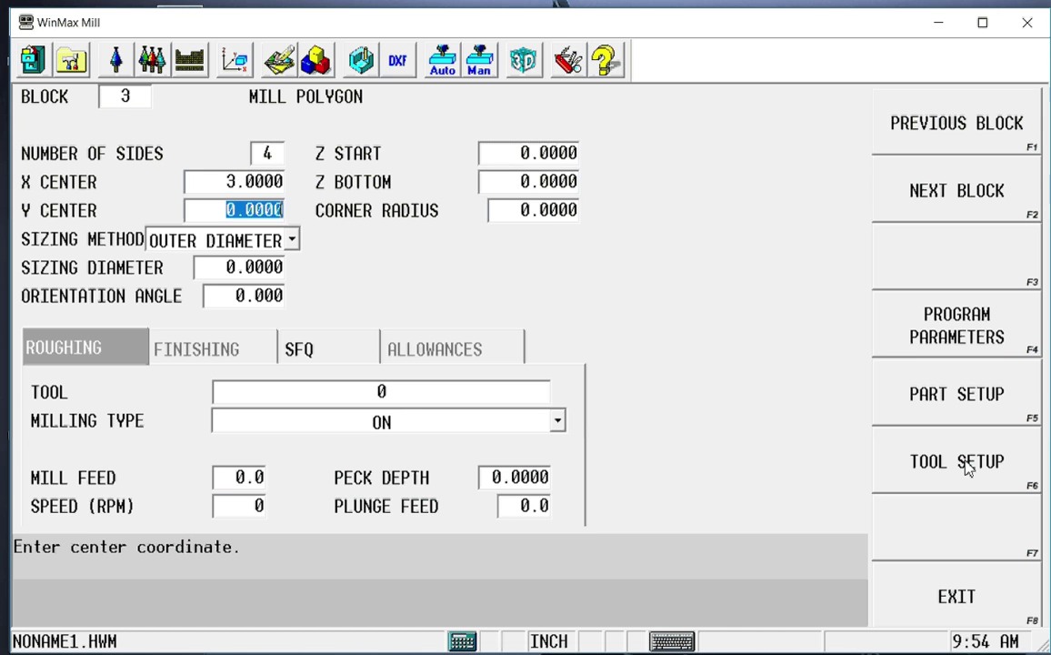
pyautogui.write('3')
pyautogui.press('Return')
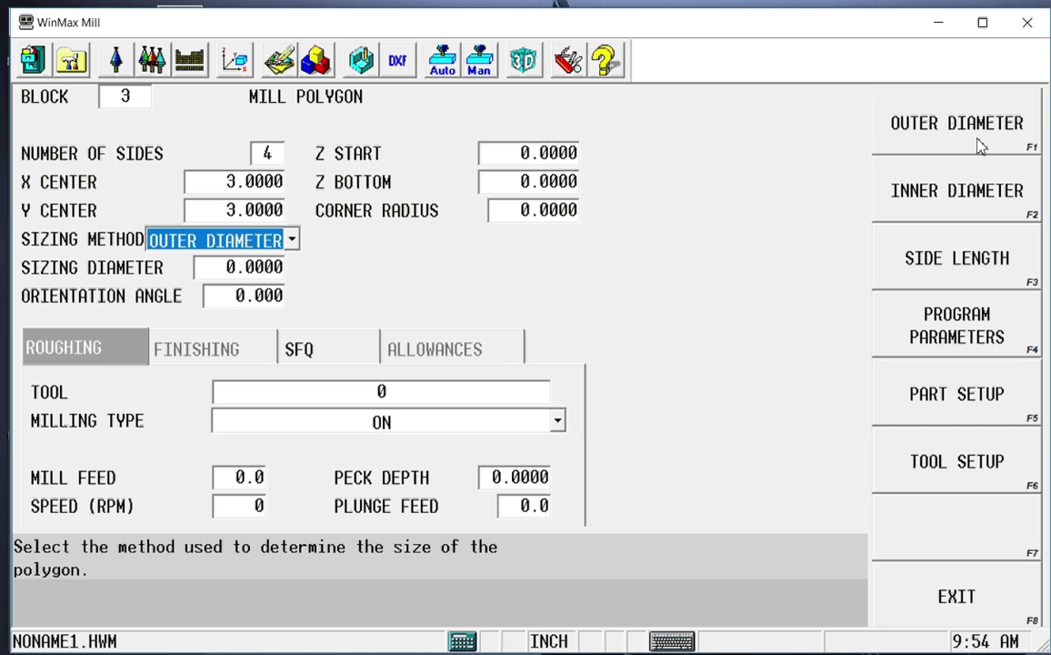
# Size the polygon by a 1.0000 side length and mill it as a POCKET ISLAND
pyautogui.click(972, 263)
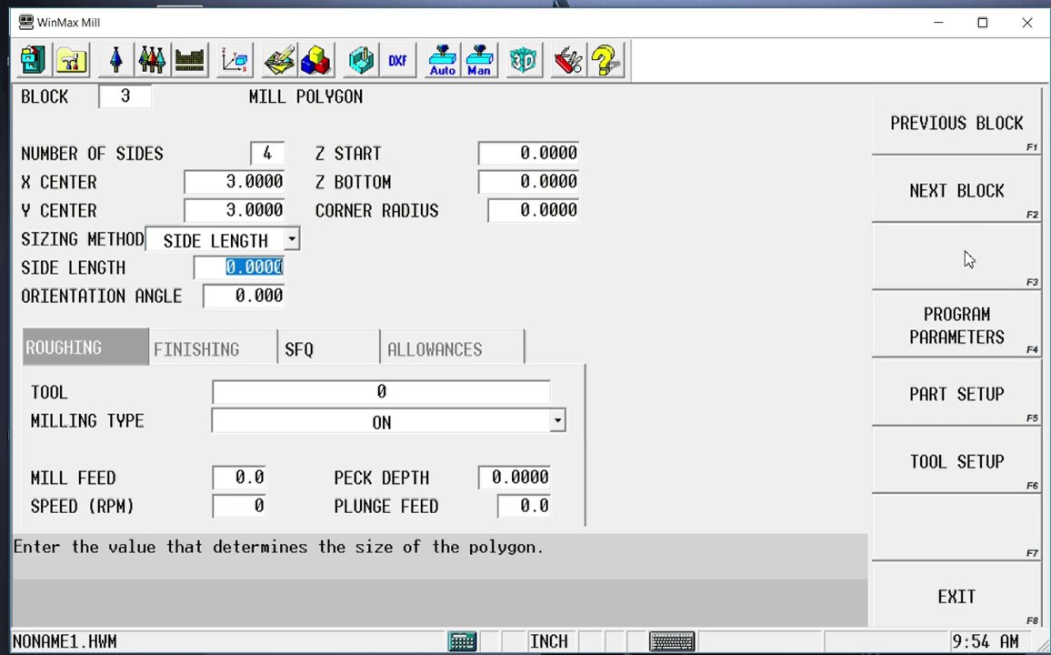
pyautogui.write('1')
pyautogui.press('Return')
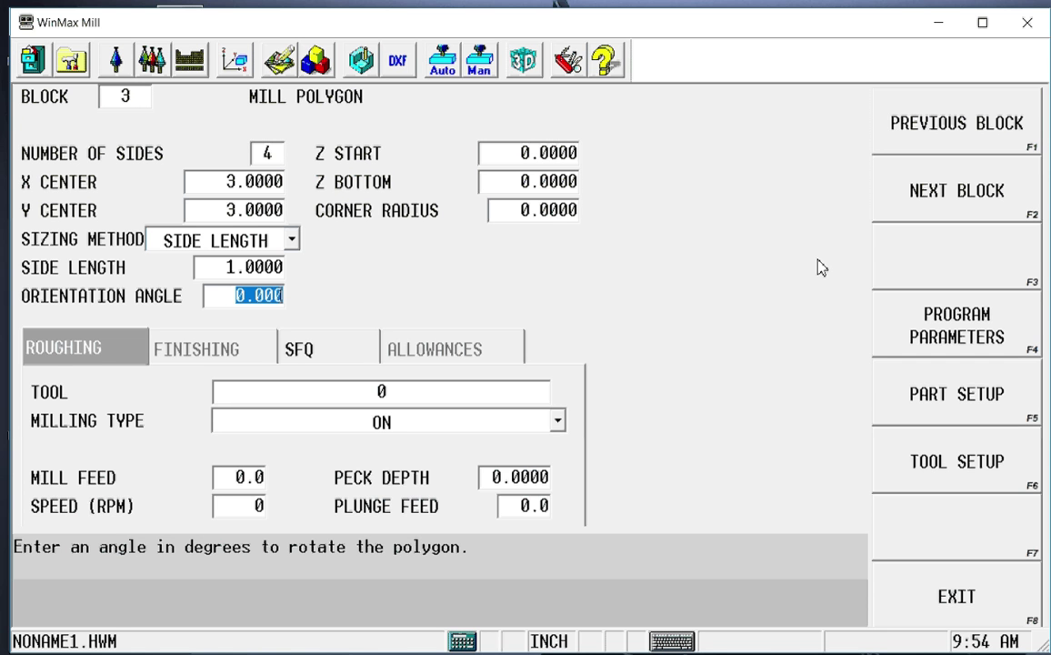
pyautogui.click(559, 419)
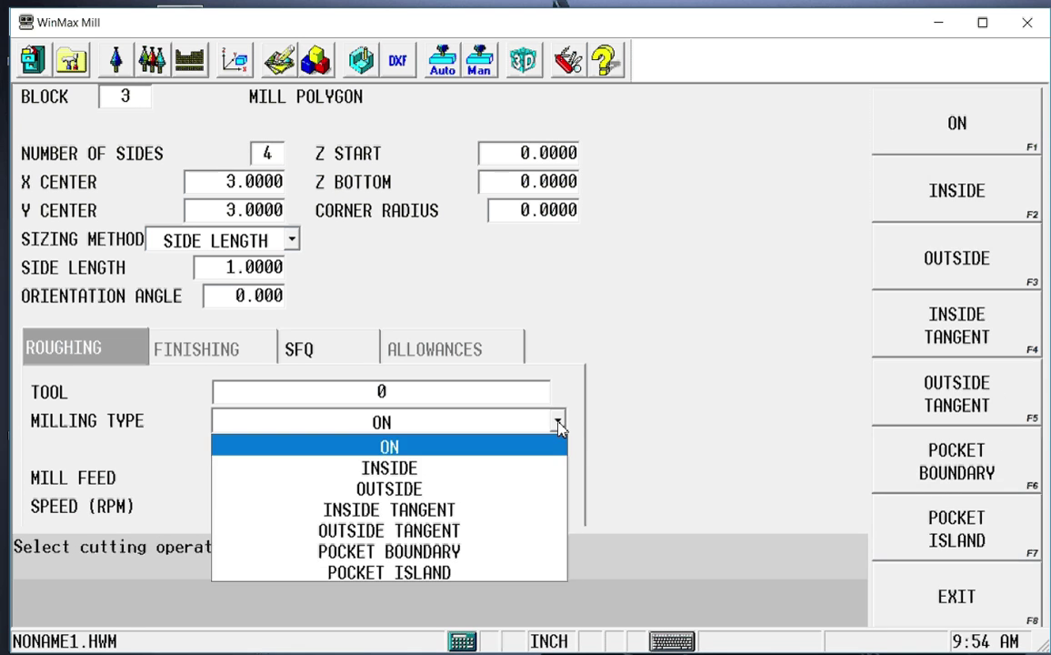
pyautogui.click(453, 571)
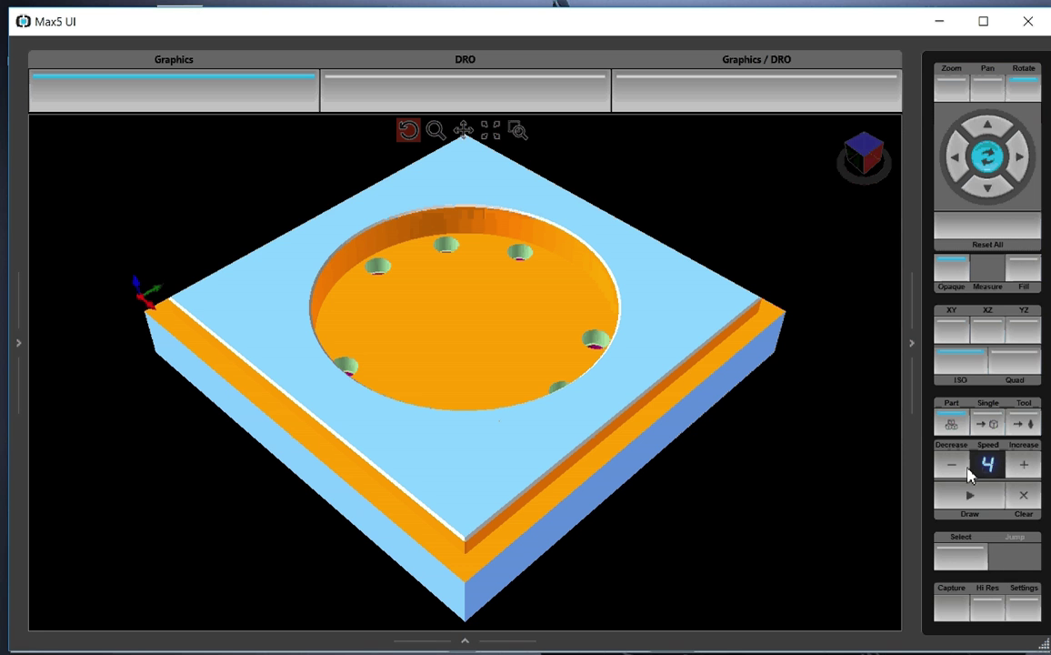
# Simulate at speed 5 to show the square island in the pocket, then close Max5 UI
pyautogui.click(1023, 465)
pyautogui.click(950, 494)
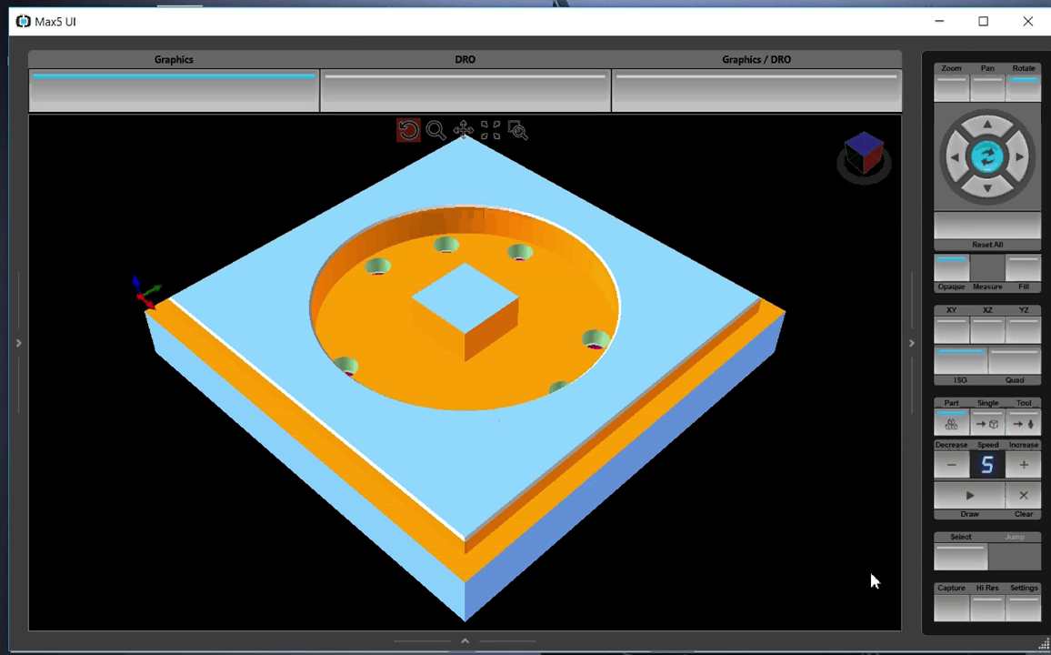
pyautogui.click(1027, 21)
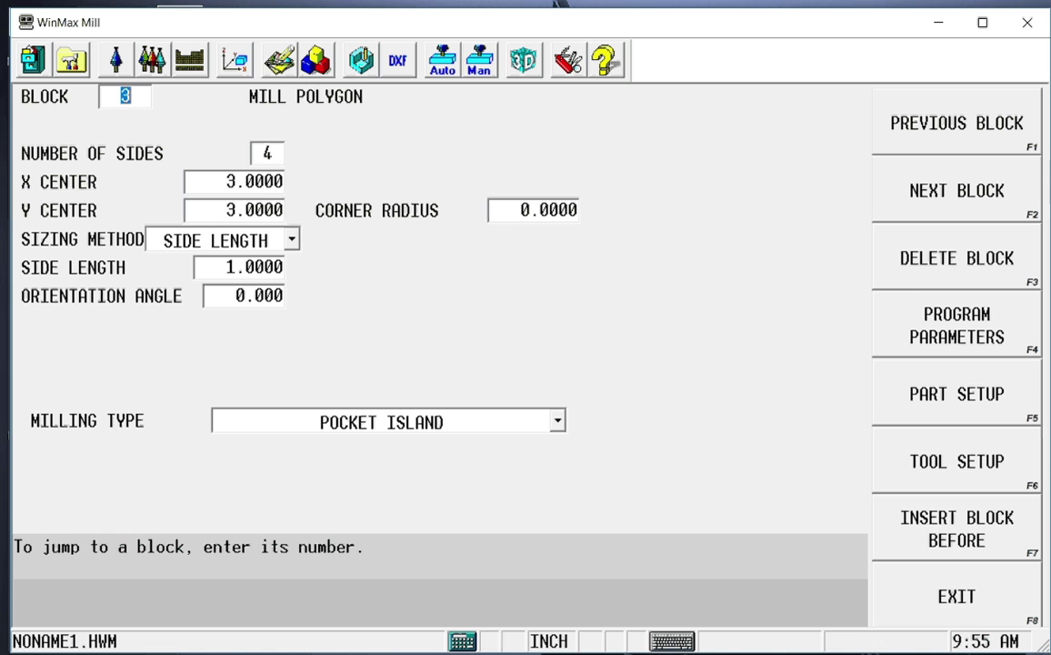
# Copy the pocket island block 3 and paste it before END OF PROGRAM
pyautogui.click(314, 64)
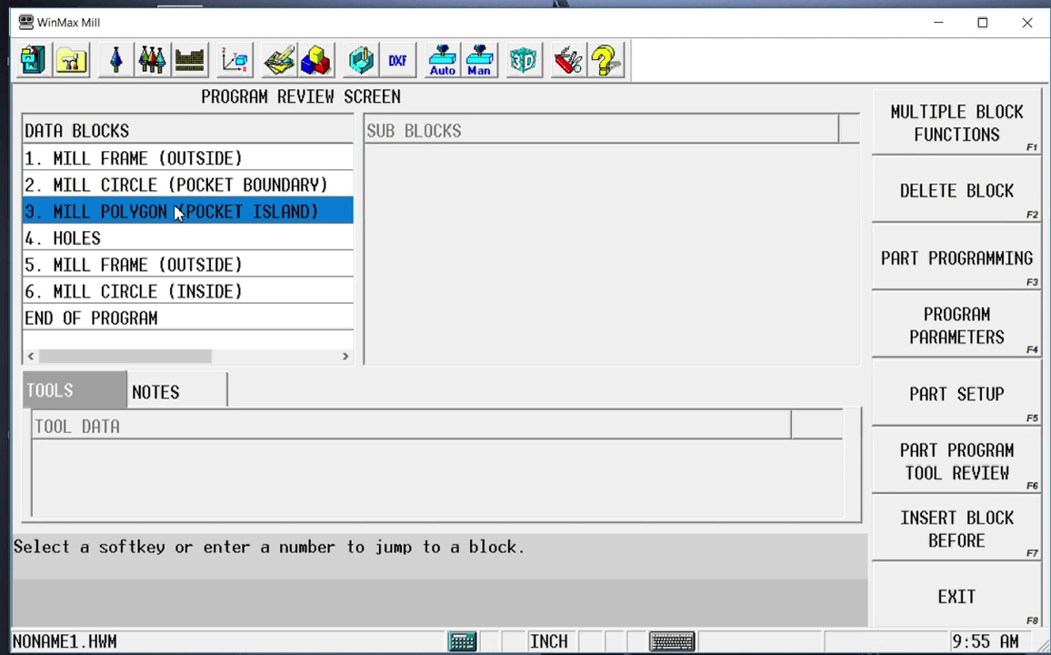
pyautogui.click(974, 150)
pyautogui.click(970, 200)
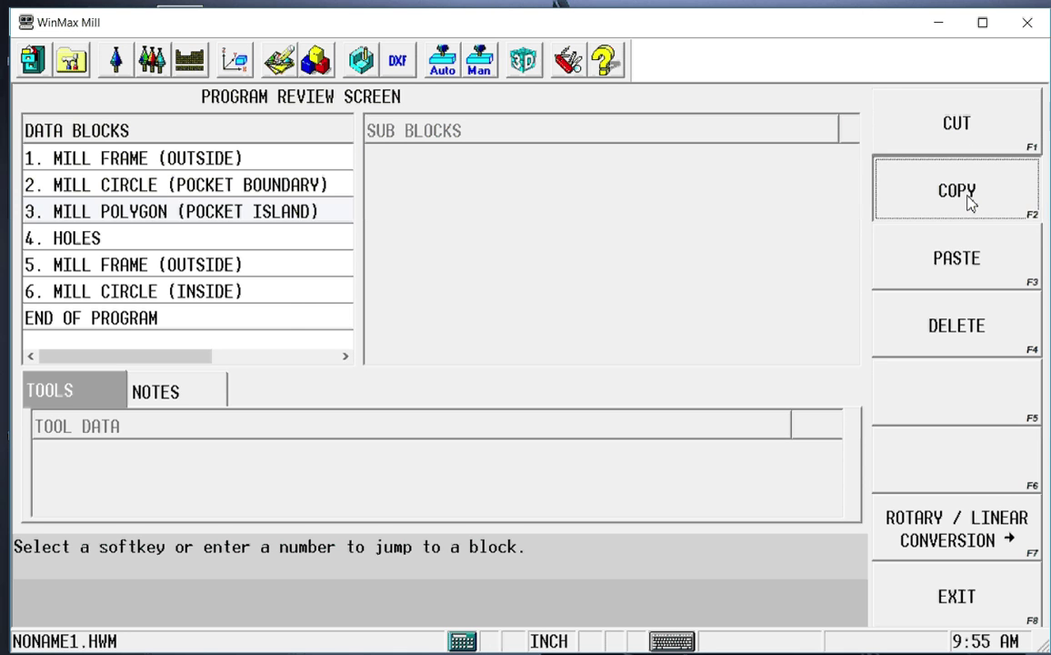
pyautogui.click(282, 321)
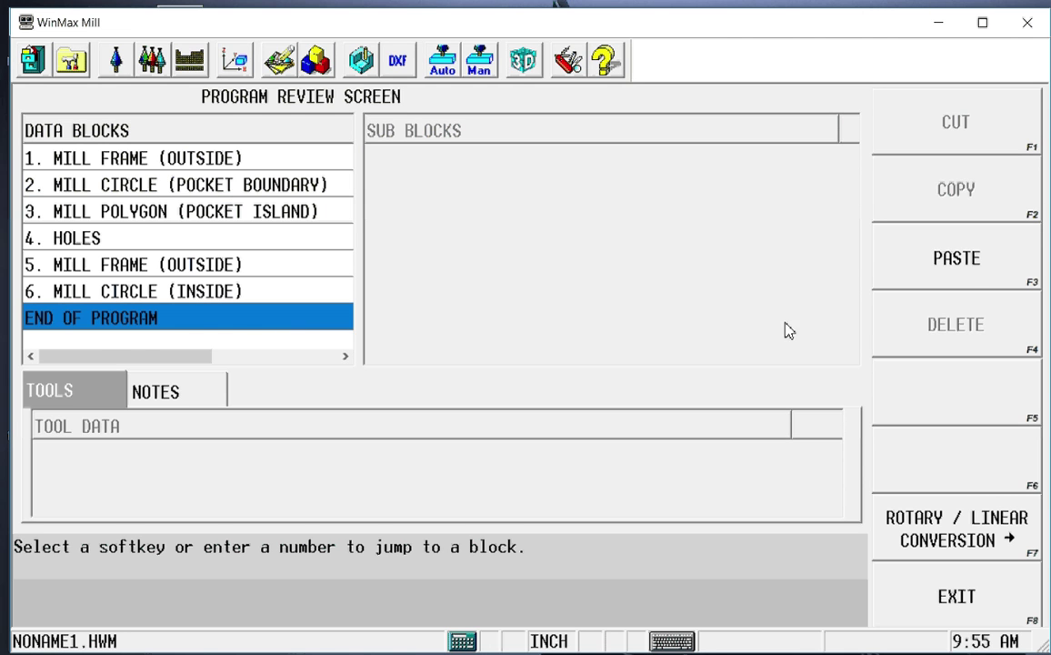
pyautogui.click(956, 259)
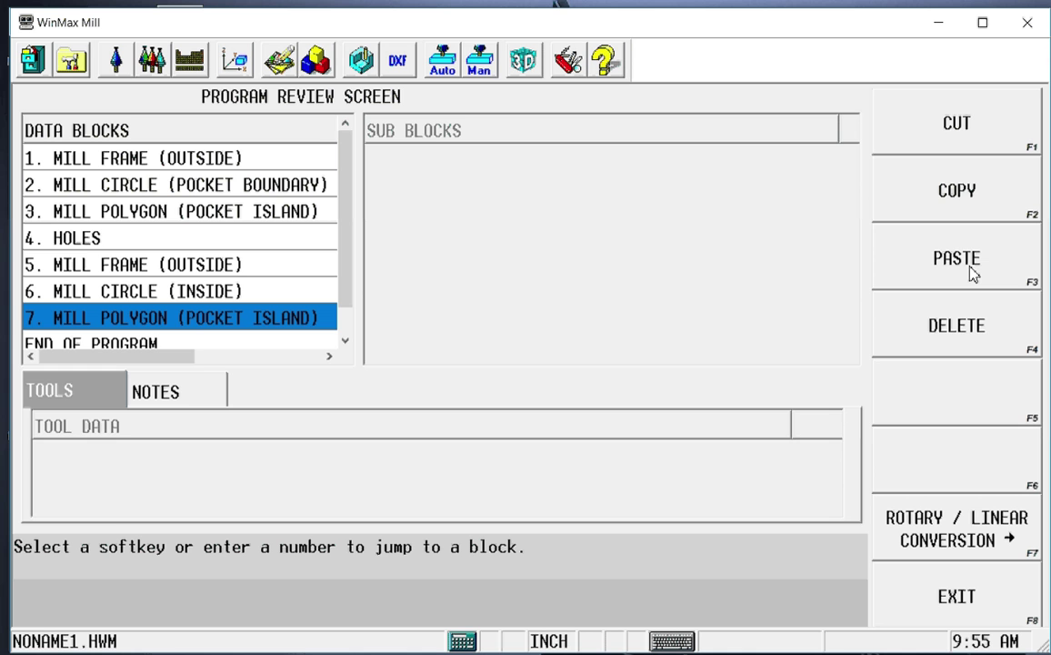
# Set block 7 to OUTSIDE milling, Z 0.1 to -0.03, with tool 4 chamfer mill
pyautogui.doubleClick(209, 324)
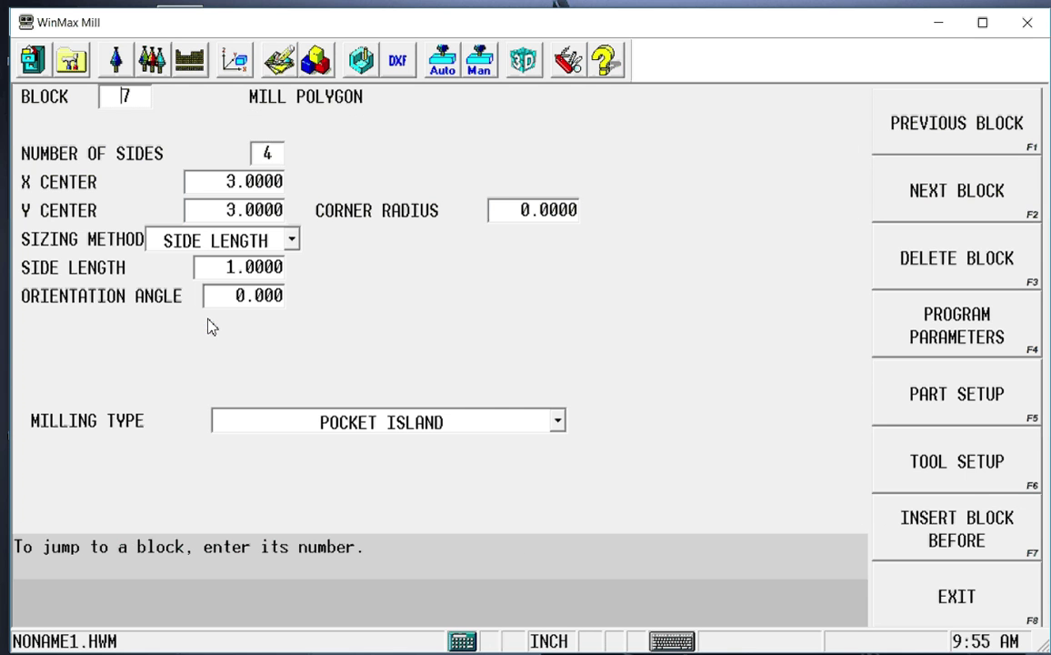
pyautogui.click(557, 423)
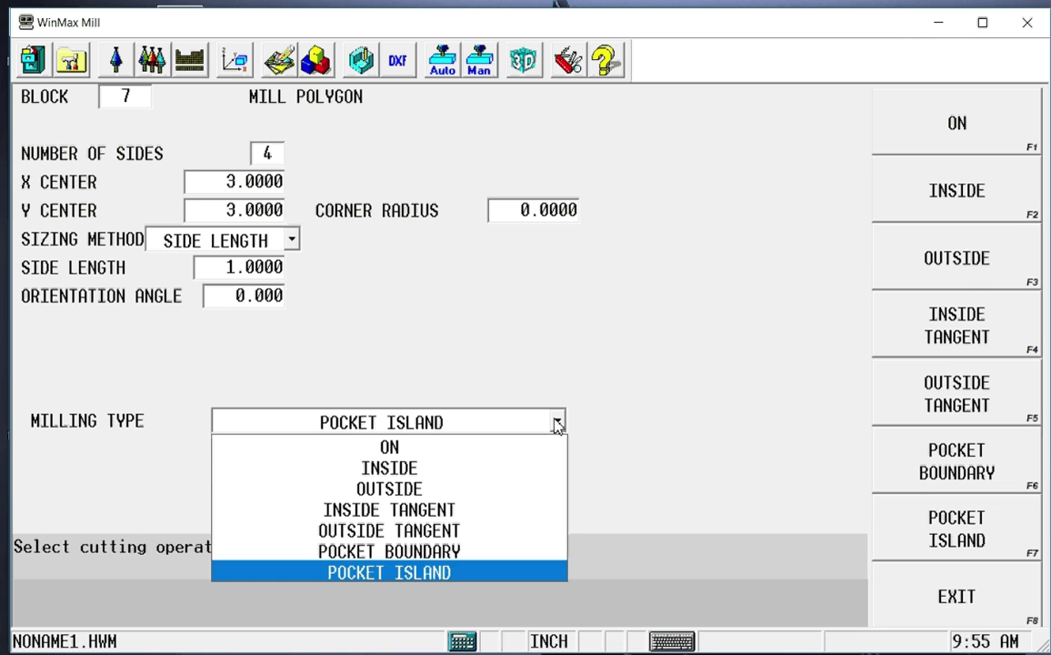
pyautogui.click(551, 488)
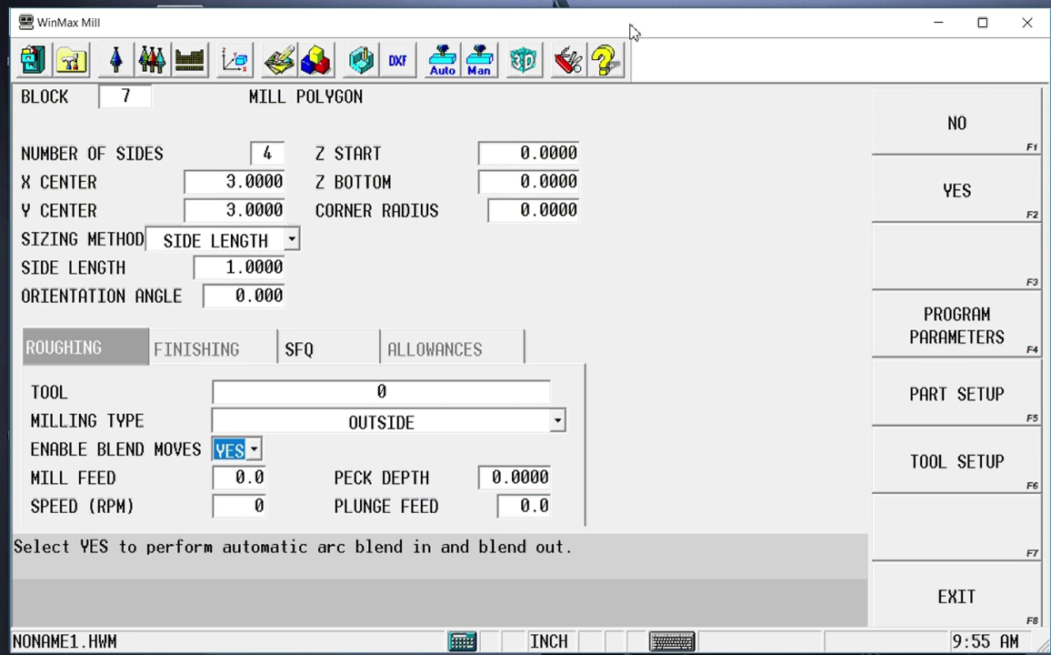
pyautogui.click(528, 157)
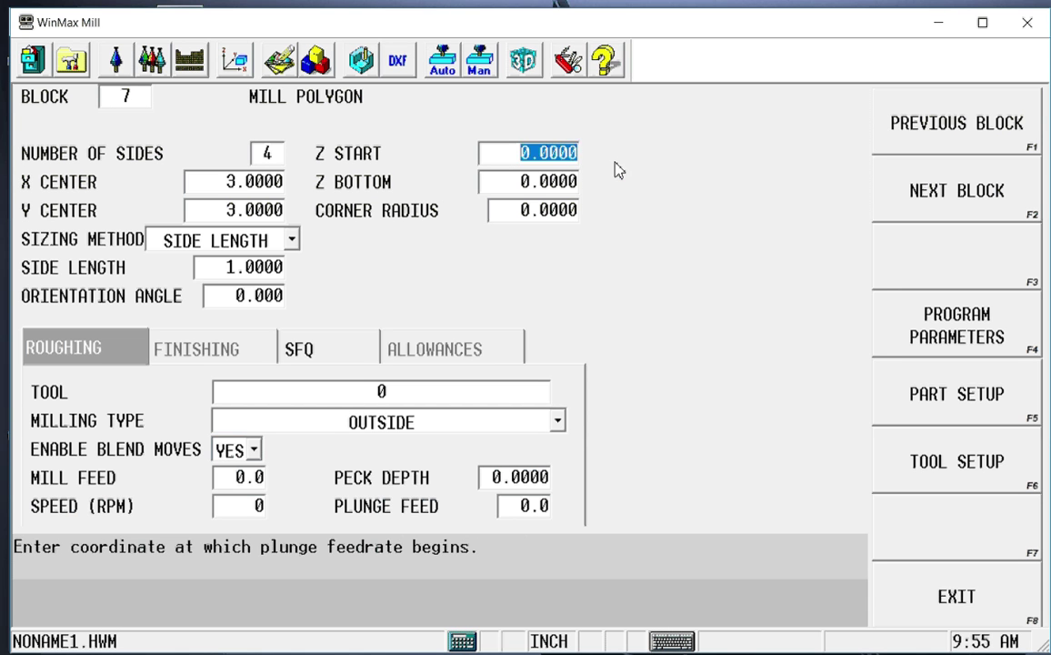
pyautogui.write('.1')
pyautogui.press('Return')
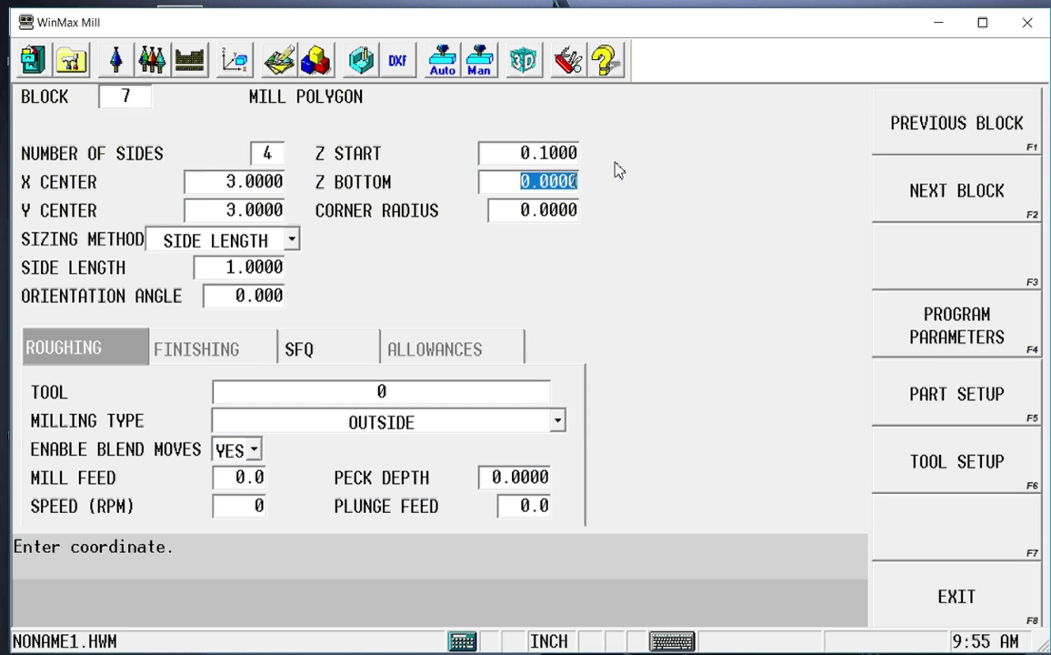
pyautogui.write('-0.0')
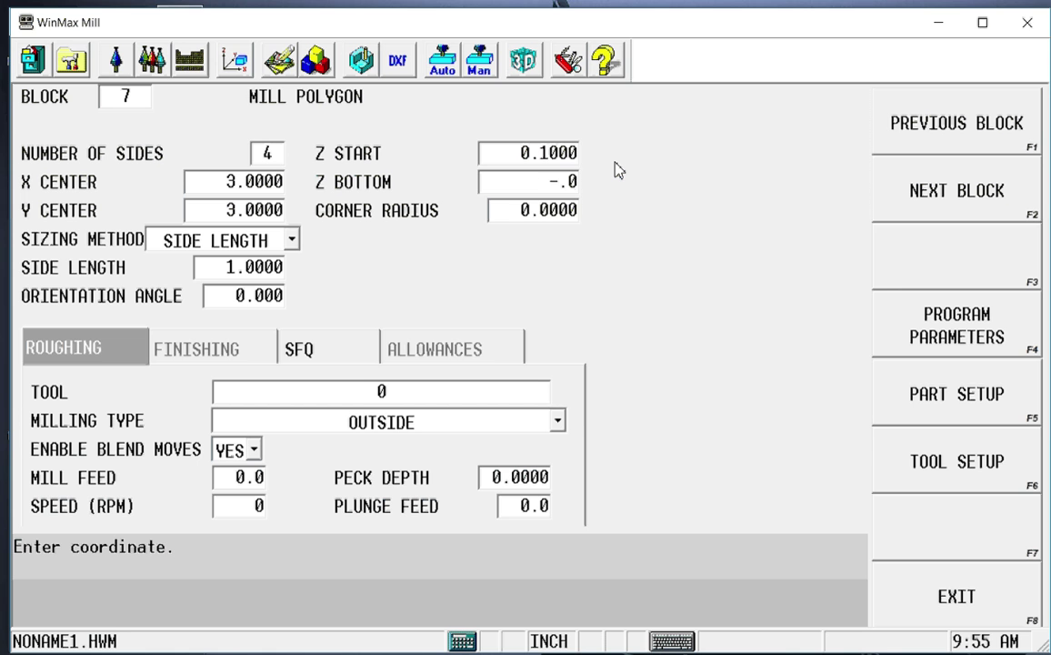
pyautogui.write('3')
pyautogui.press('Return')
pyautogui.press('Return')
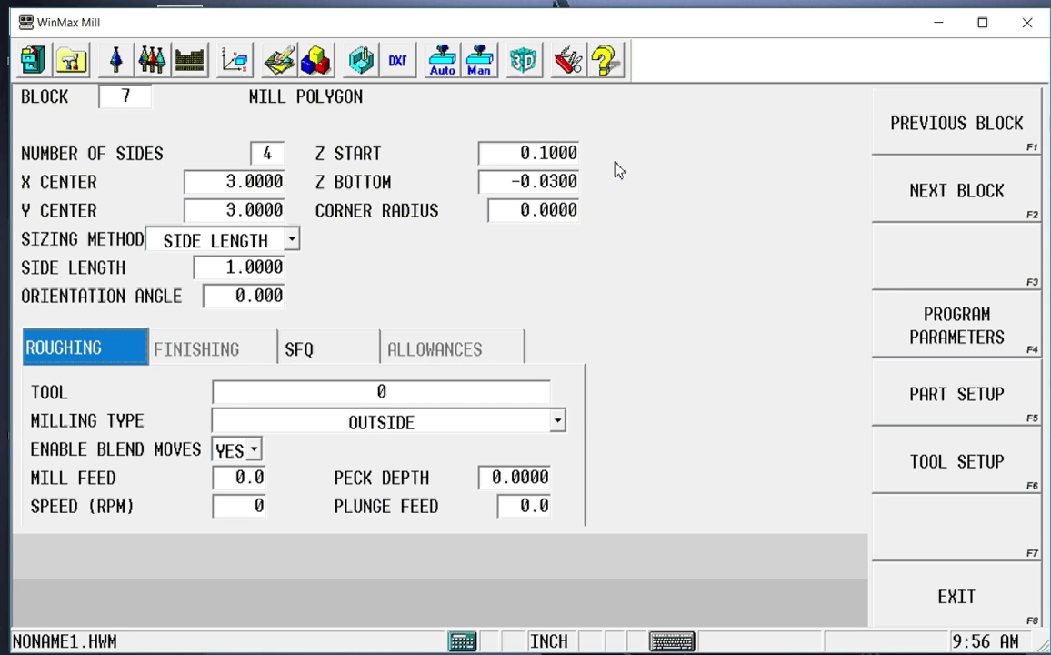
pyautogui.press('Return')
pyautogui.write('4')
pyautogui.press('Return')
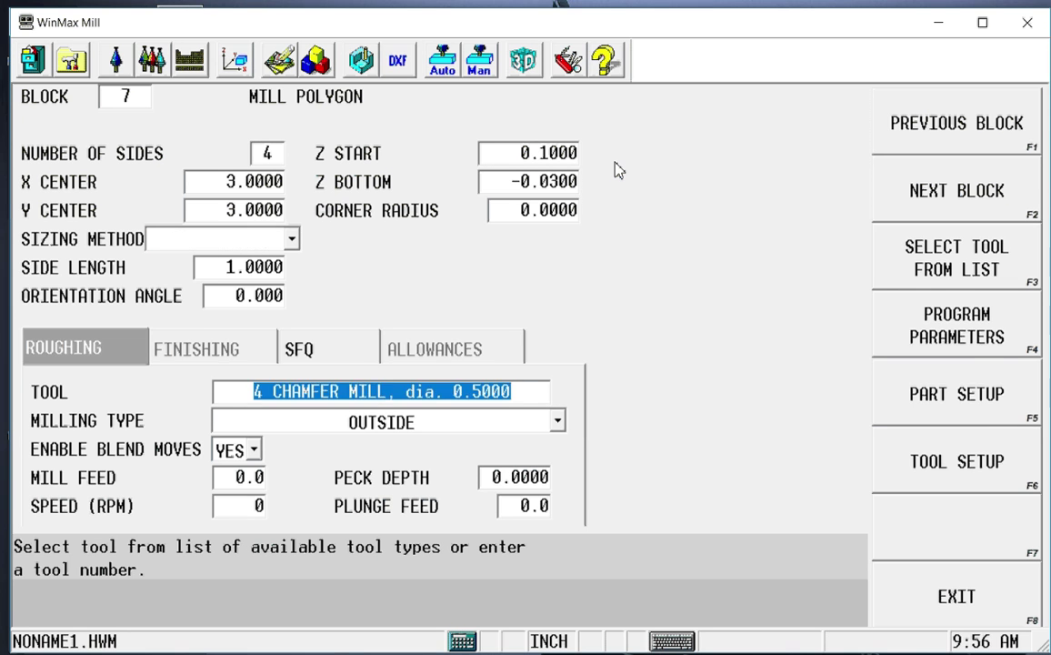
pyautogui.press('Return')
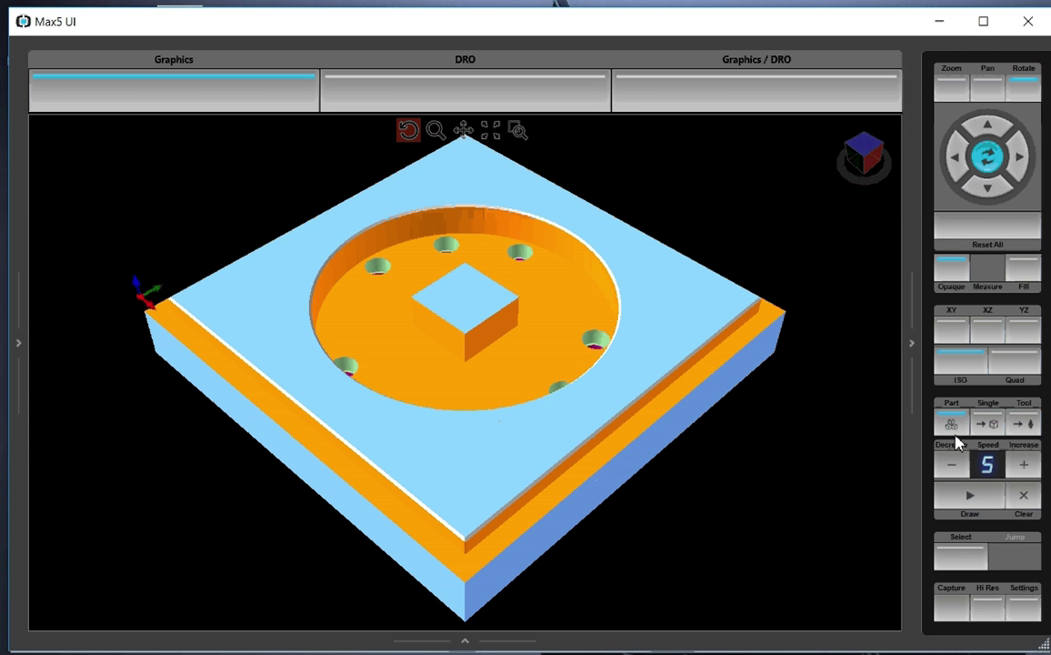
# Redraw the simulation and zoom in on the square island's chamfered top edges
pyautogui.click(962, 497)
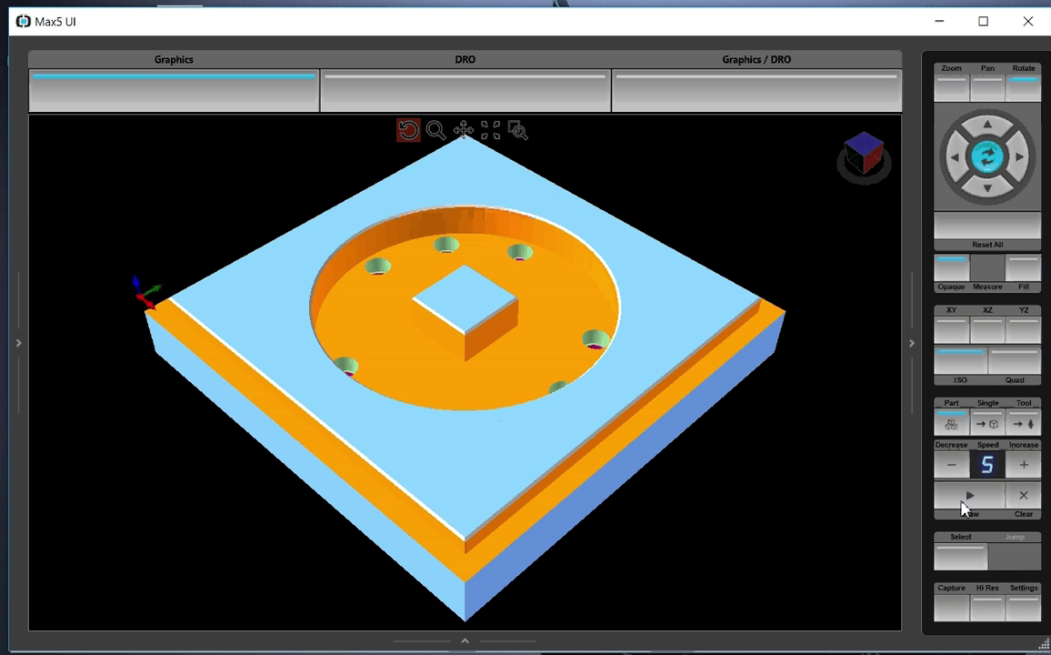
pyautogui.click(953, 83)
pyautogui.moveTo(379, 275); pyautogui.dragTo(537, 342)
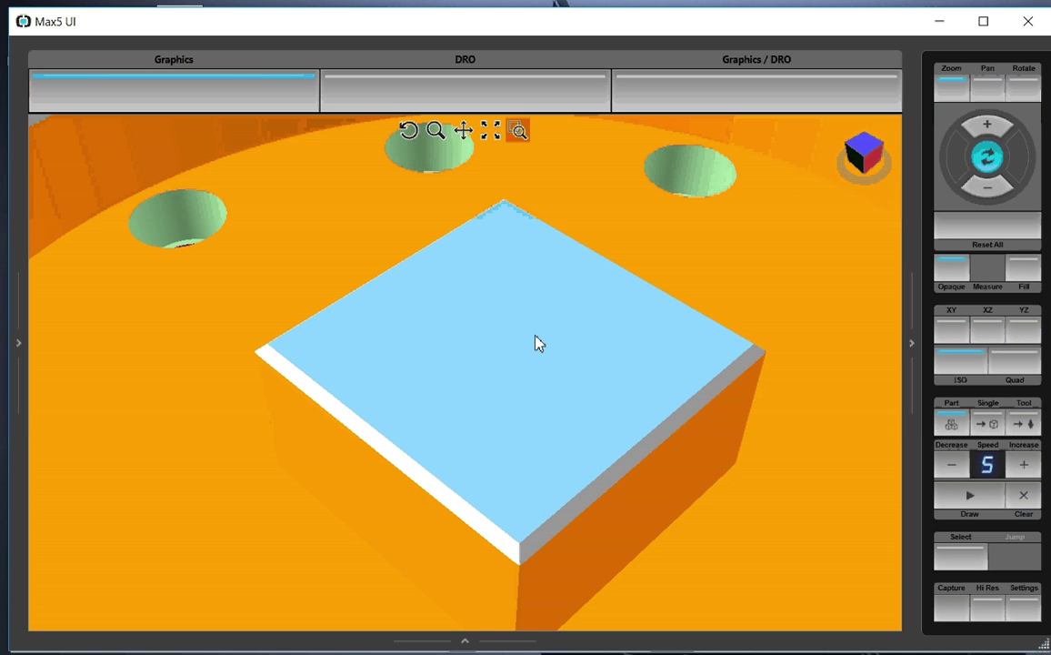